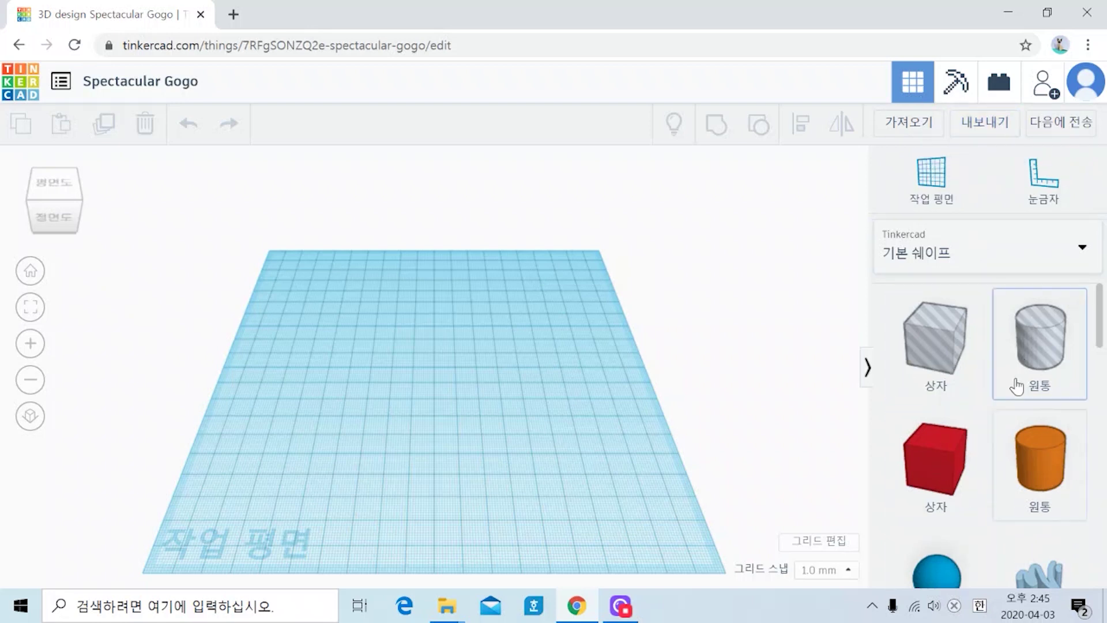
# Place a solid red box from the basic shapes on the front half of the workplane and deselect it
pyautogui.scroll(-15, 987, 370)
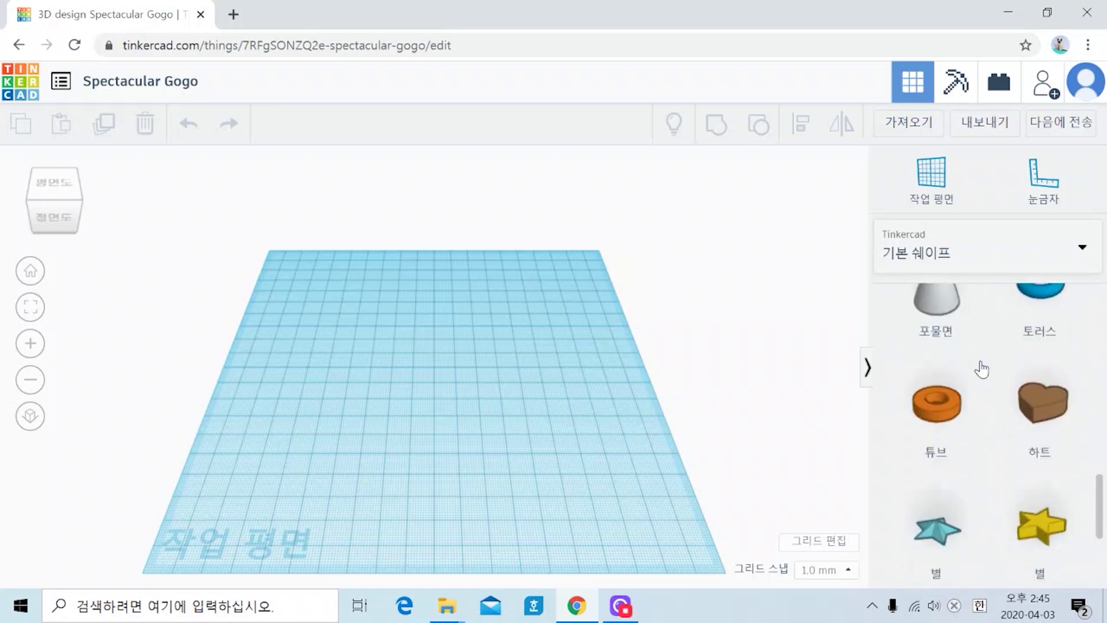
pyautogui.scroll(15, 987, 455)
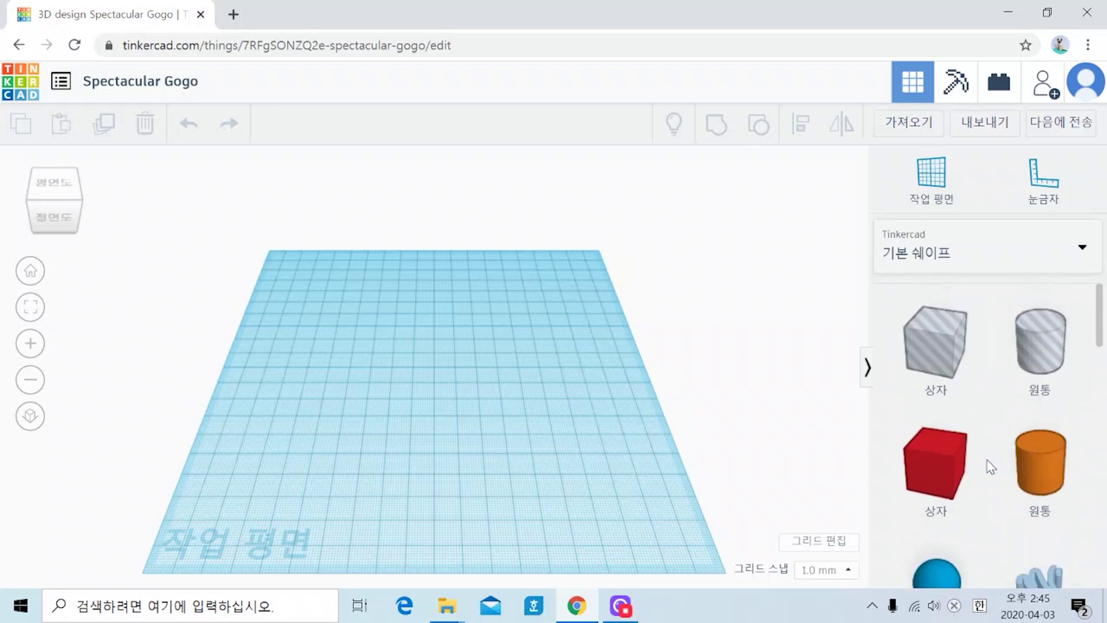
pyautogui.scroll(-10, 987, 458)
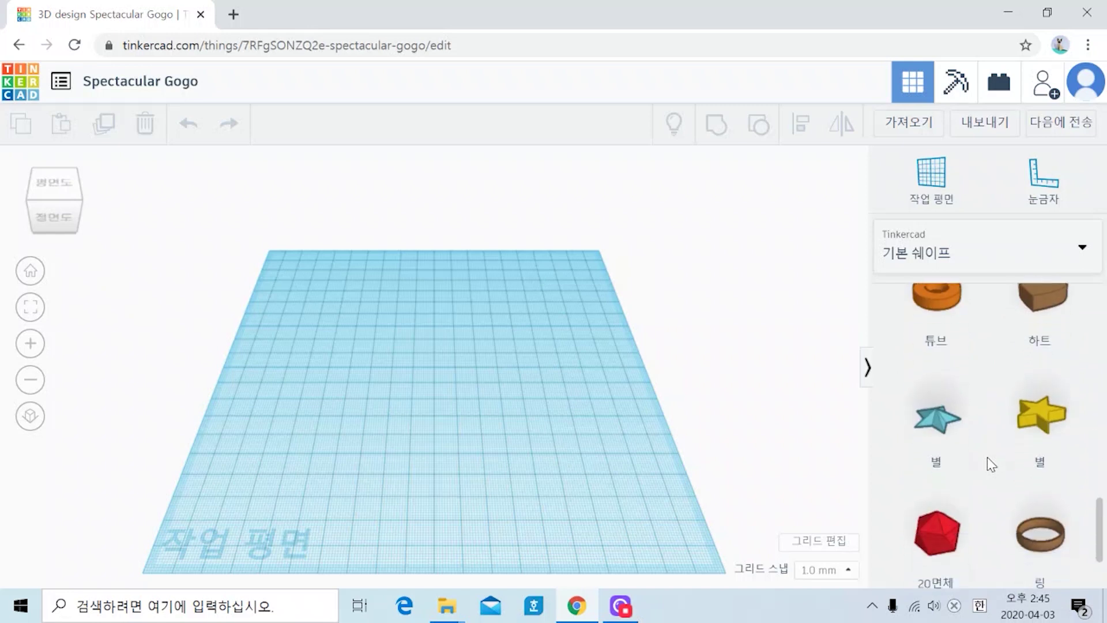
pyautogui.scroll(10, 990, 461)
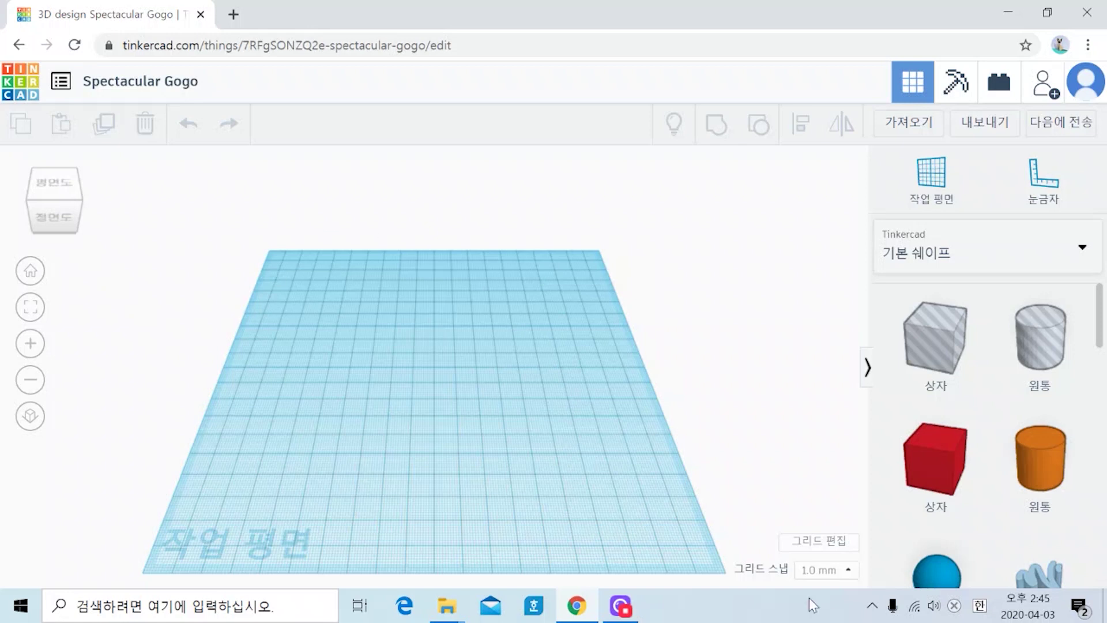
pyautogui.click(946, 470)
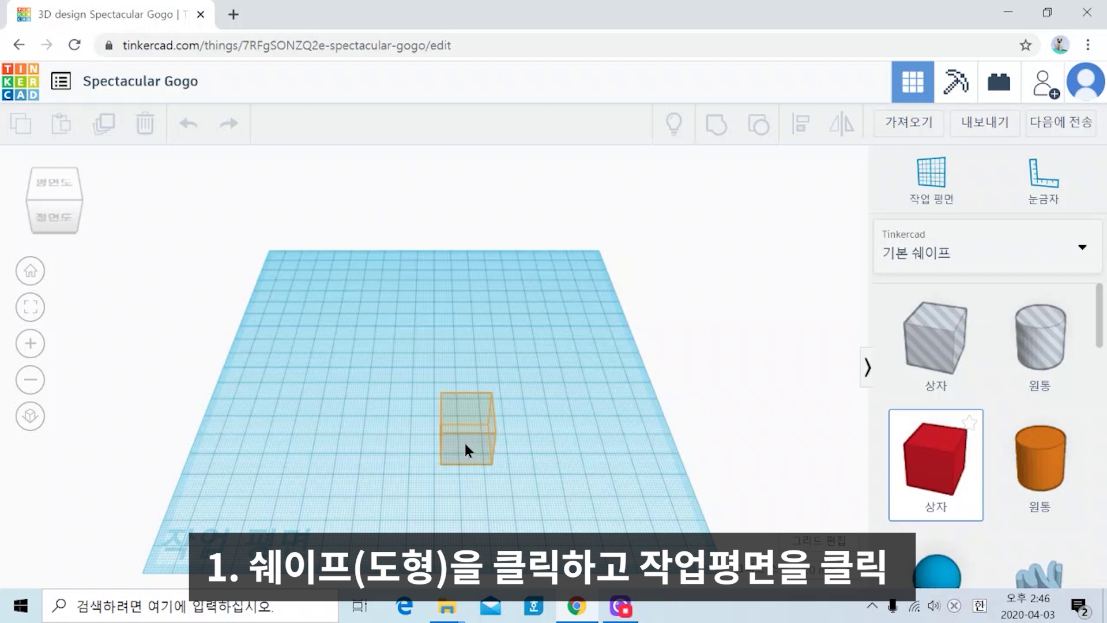
pyautogui.click(465, 449)
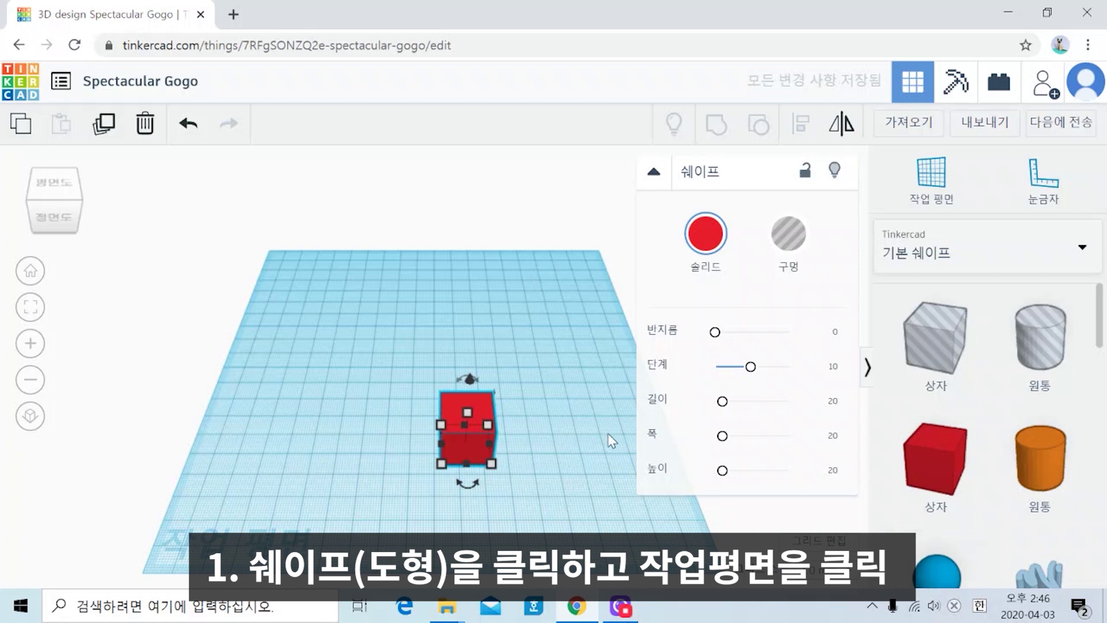
pyautogui.click(567, 257)
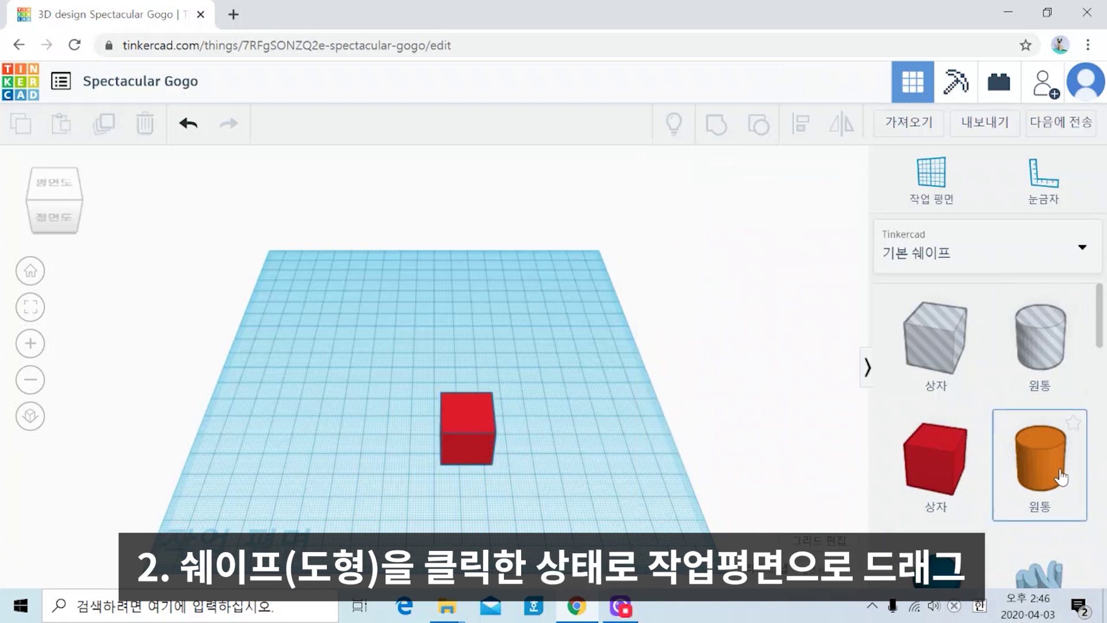
# Add a solid orange cylinder beside the red box, and delete both shapes from the workplane
pyautogui.scroll(-3, 1061, 473)
pyautogui.scroll(3, 1063, 461)
pyautogui.moveTo(1041, 464); pyautogui.dragTo(345, 426)
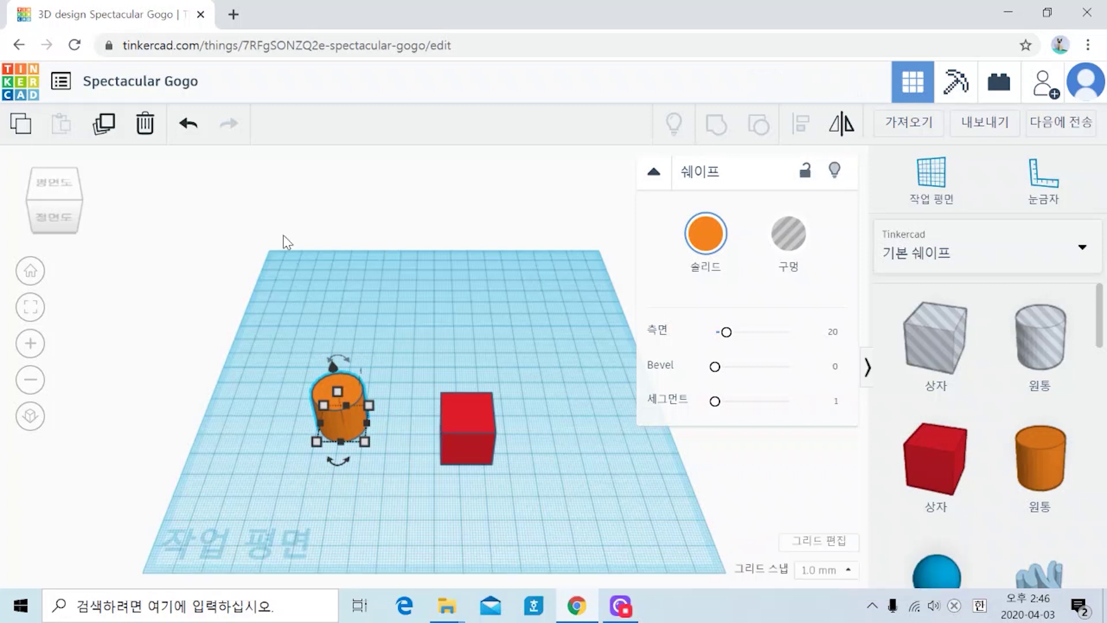
pyautogui.moveTo(242, 290); pyautogui.dragTo(655, 609)
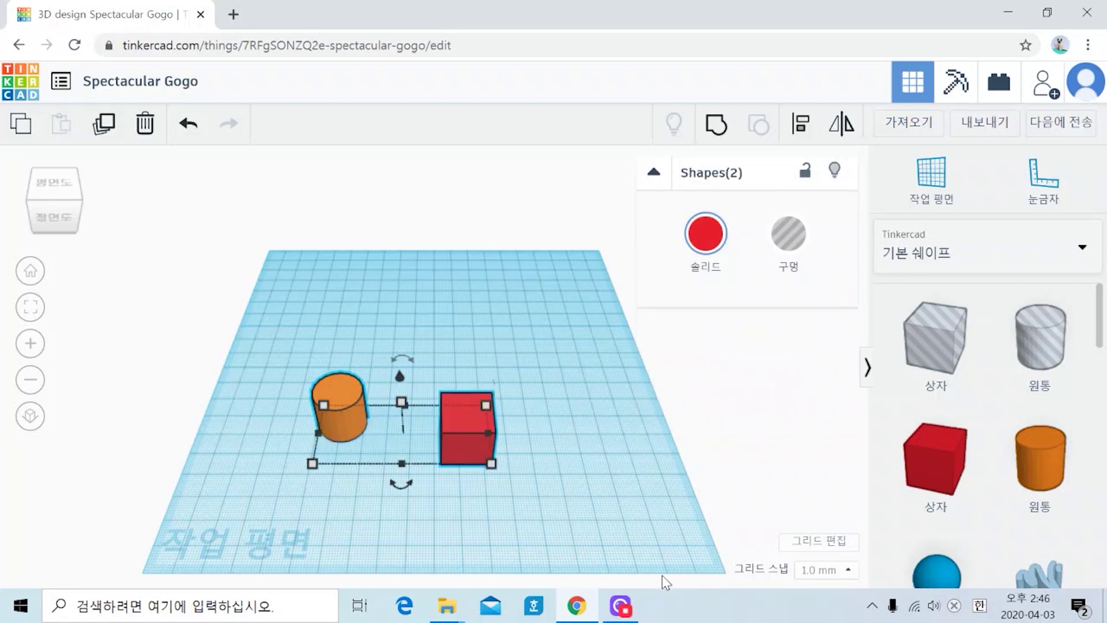
pyautogui.press('Delete')
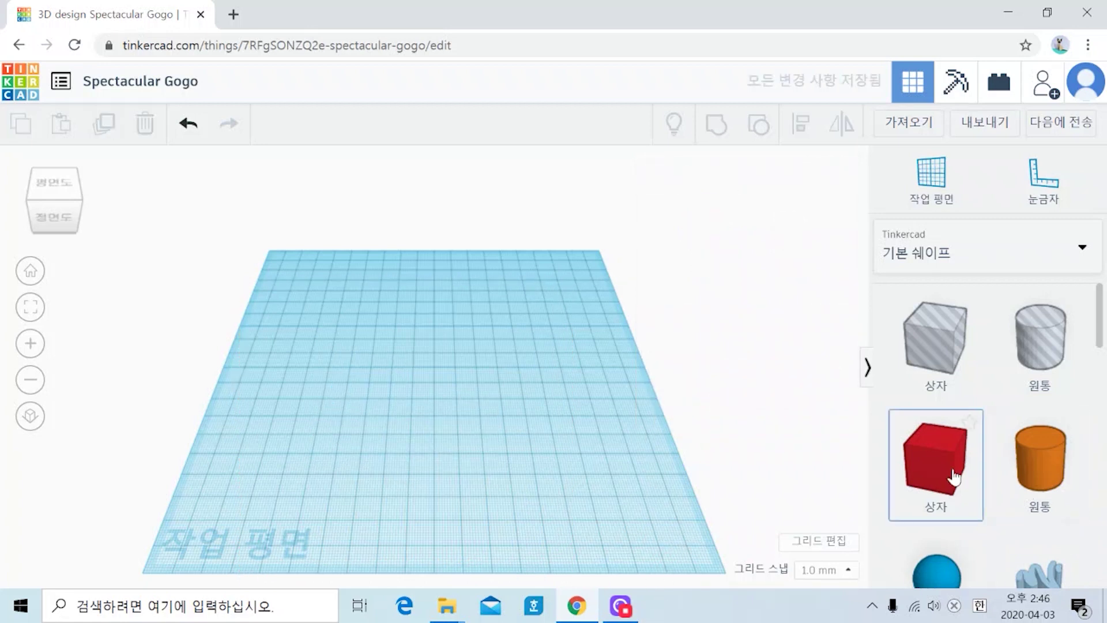
# Place a red box near the workplane's centre with an orange cylinder in front of it, and delete both shapes
pyautogui.moveTo(938, 461); pyautogui.dragTo(417, 360)
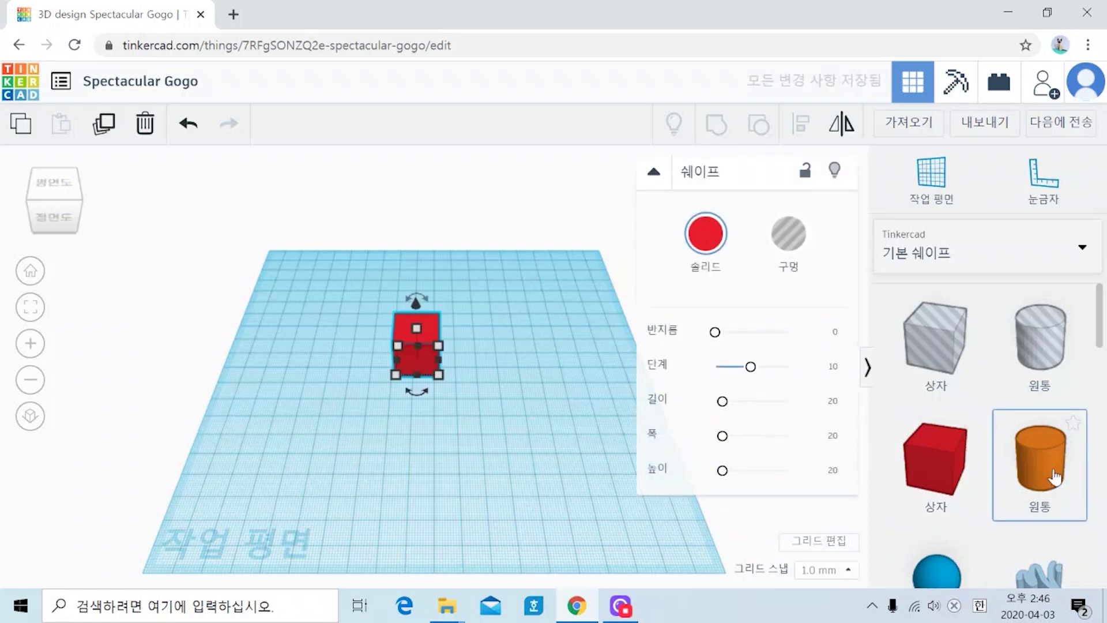
pyautogui.moveTo(1055, 476); pyautogui.dragTo(443, 451)
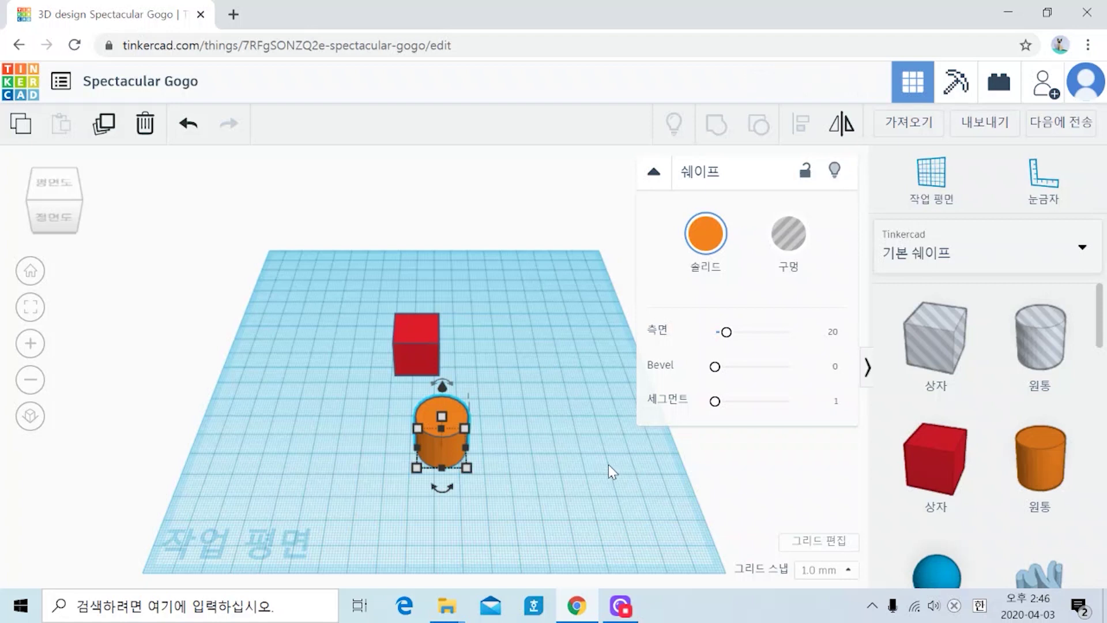
pyautogui.moveTo(375, 355); pyautogui.dragTo(587, 534)
pyautogui.press('Delete')
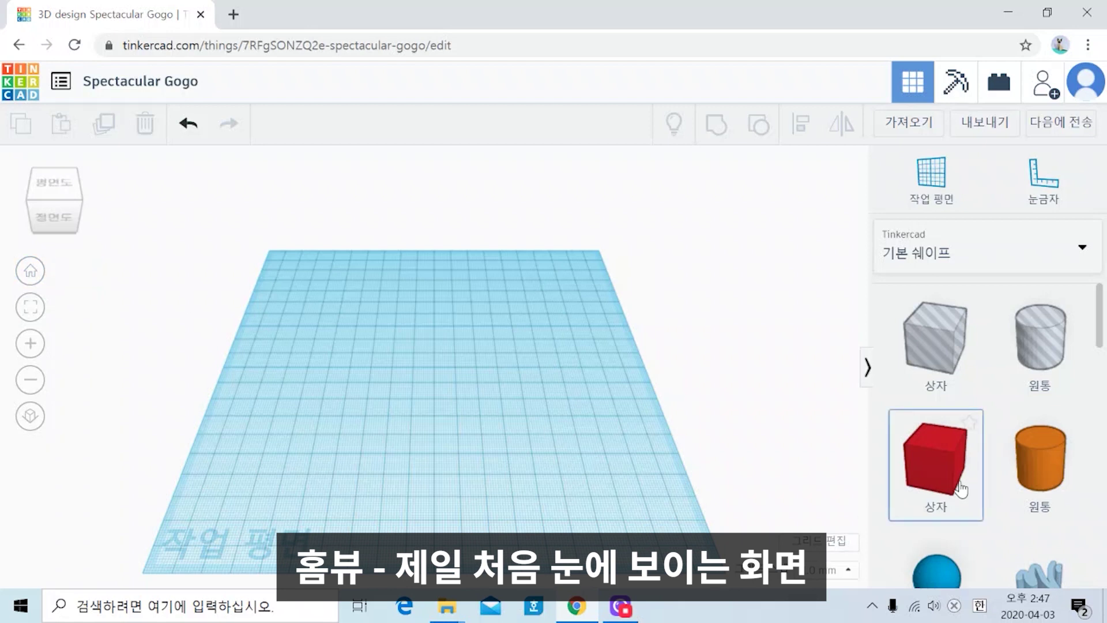
# Place a solid red box near the centre of the workplane, and return to the home view after orbiting
pyautogui.moveTo(936, 462); pyautogui.dragTo(405, 362)
pyautogui.moveTo(531, 418); pyautogui.dragTo(424, 484, button='right')
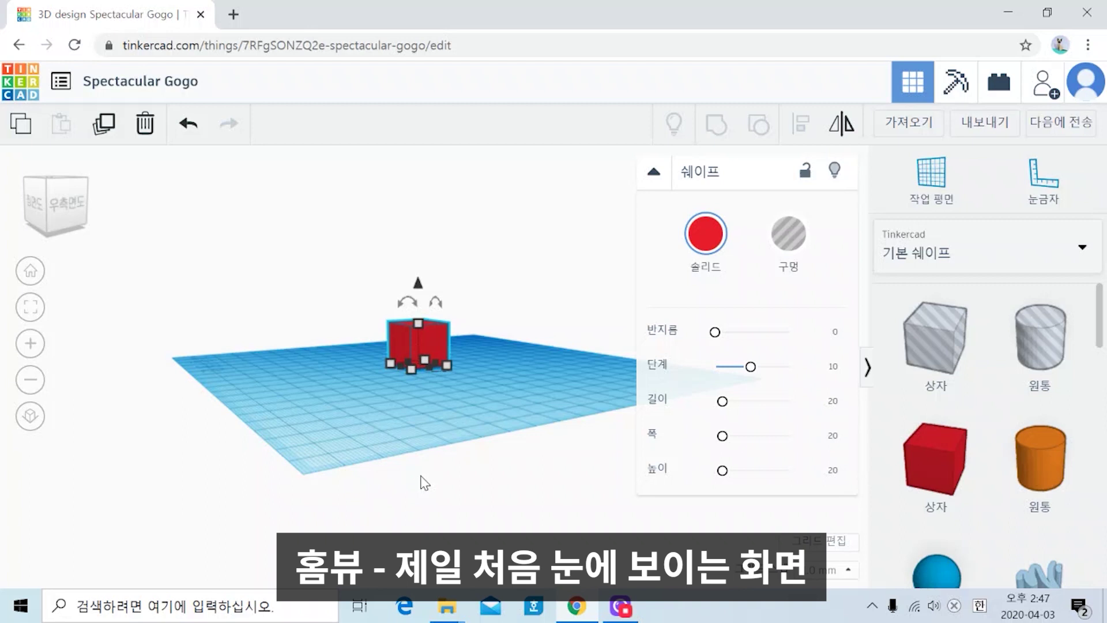
pyautogui.click(31, 271)
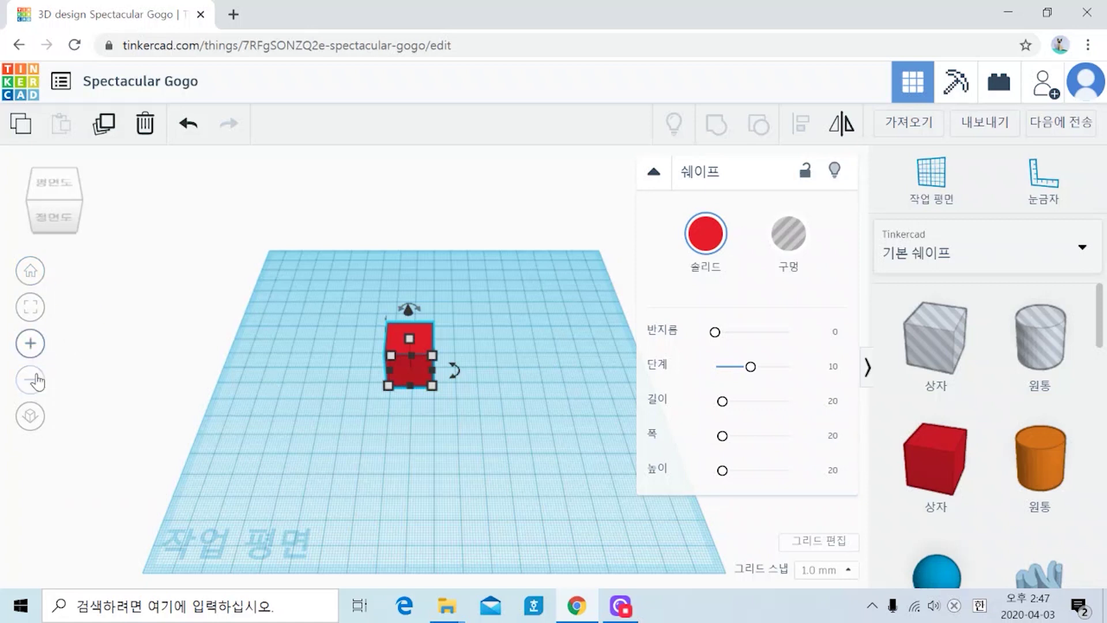
# Zoom in and out repeatedly to examine the red box up close and the whole workplane from a distance
pyautogui.click(30, 346)
pyautogui.click(30, 346)
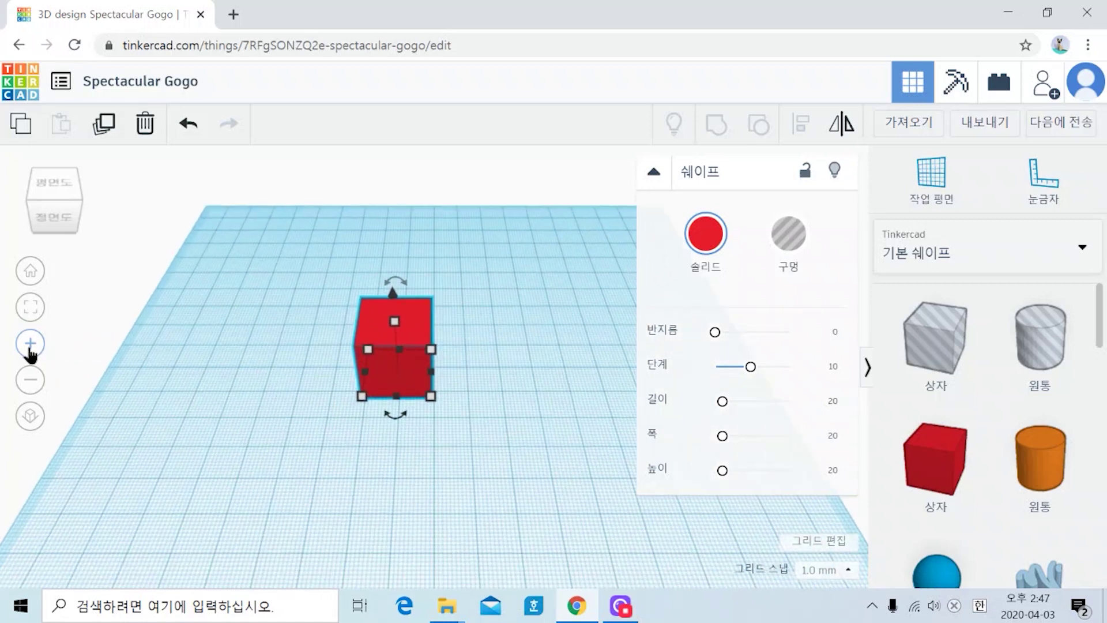
pyautogui.click(30, 346)
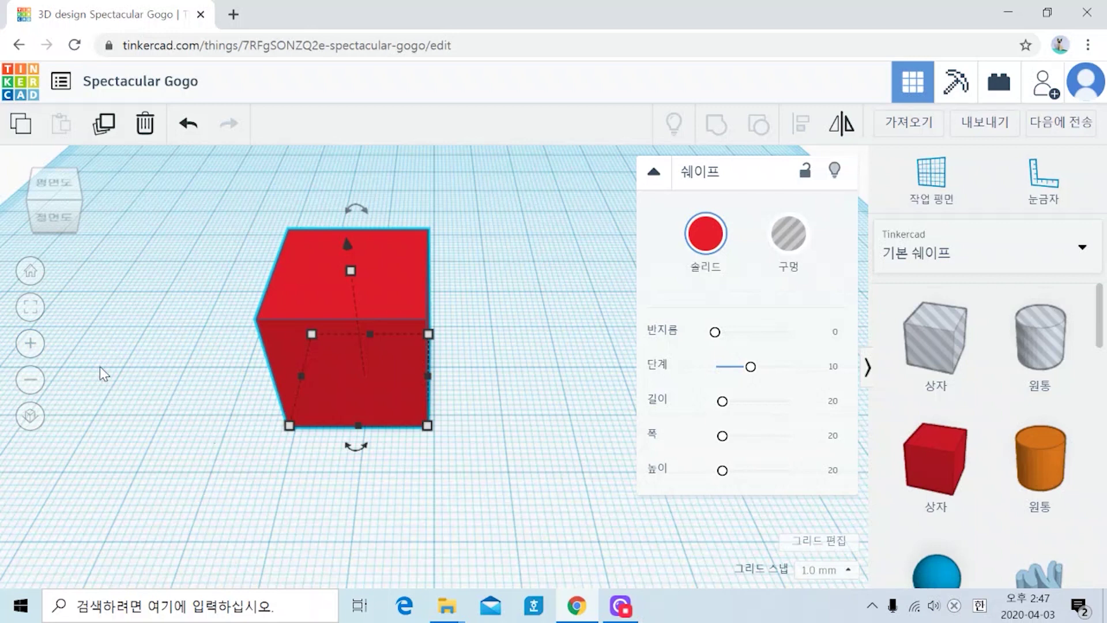
pyautogui.click(29, 346)
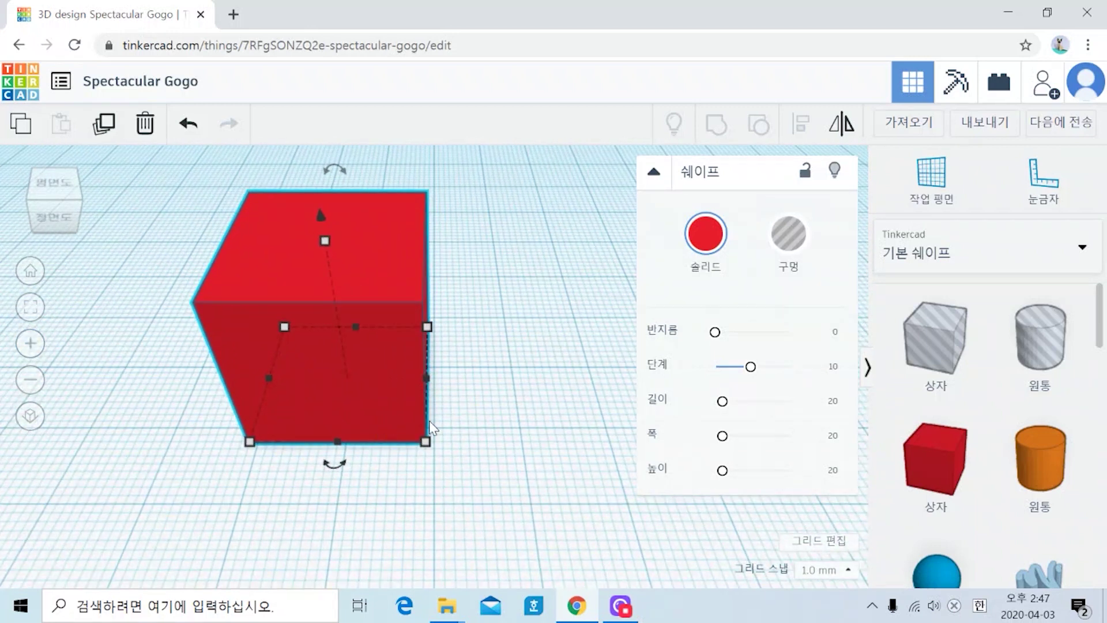
pyautogui.scroll(-5, 535, 393)
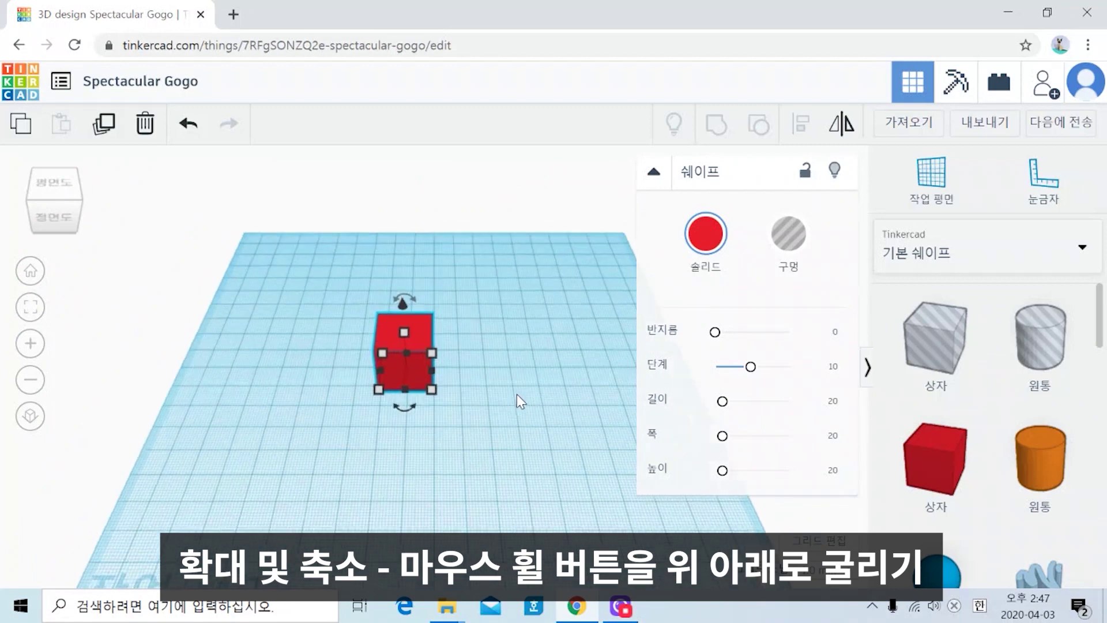
pyautogui.scroll(2, 517, 393)
pyautogui.scroll(1, 517, 394)
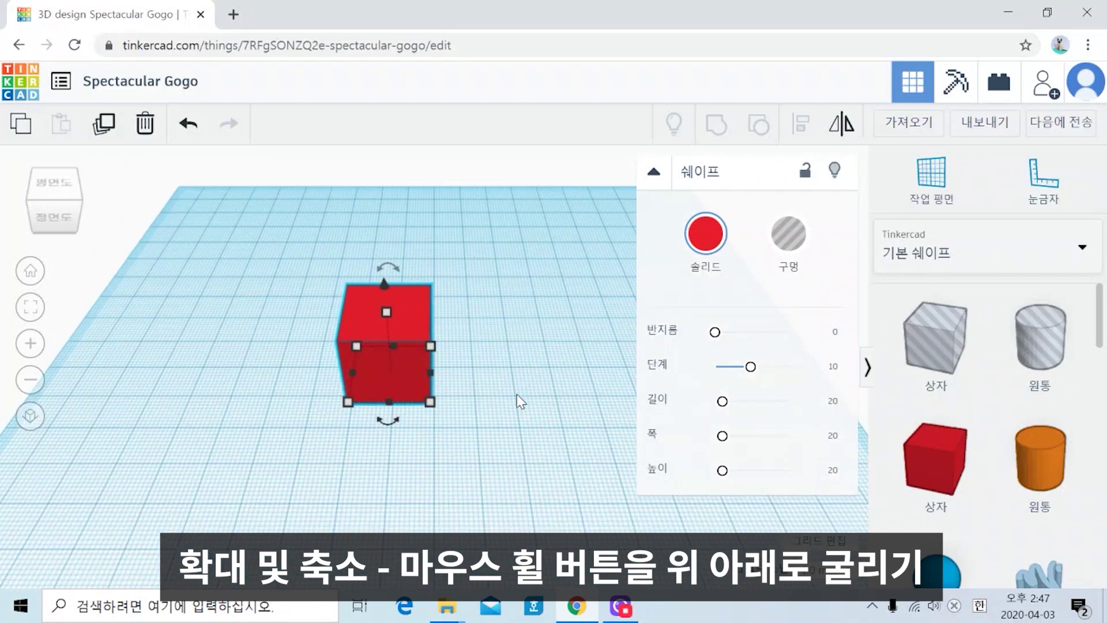
pyautogui.scroll(6, 517, 393)
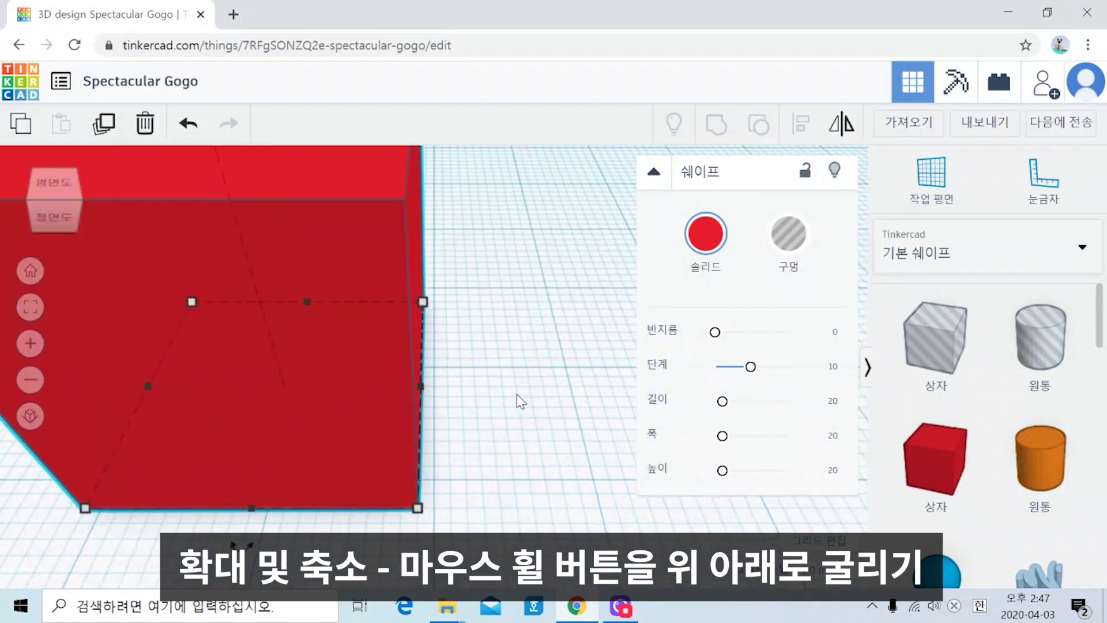
pyautogui.scroll(-4, 503, 386)
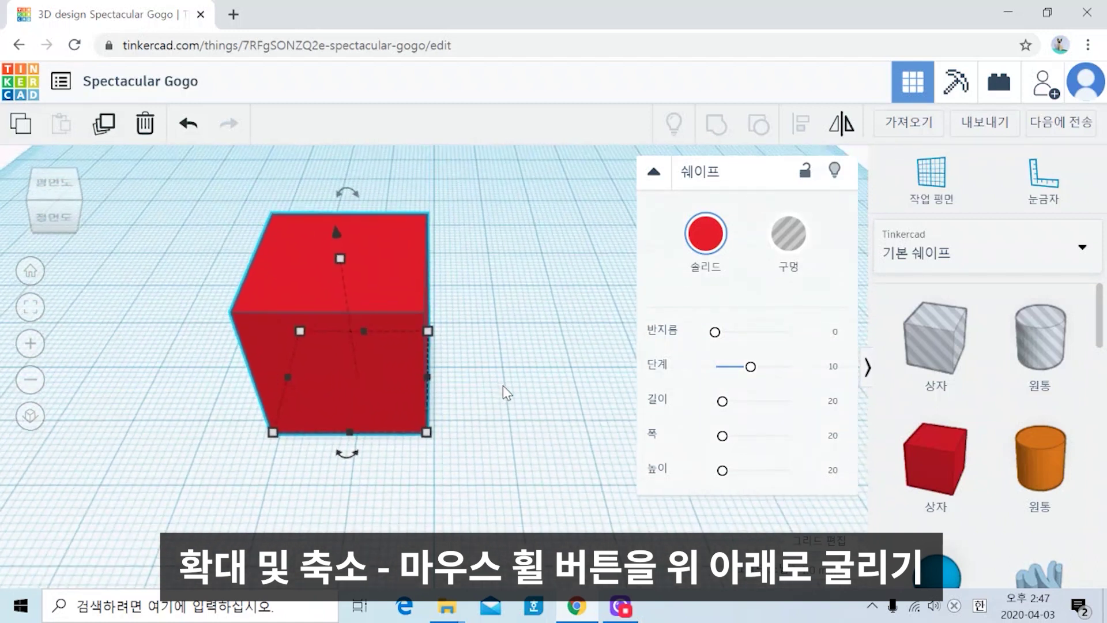
pyautogui.scroll(-6, 503, 385)
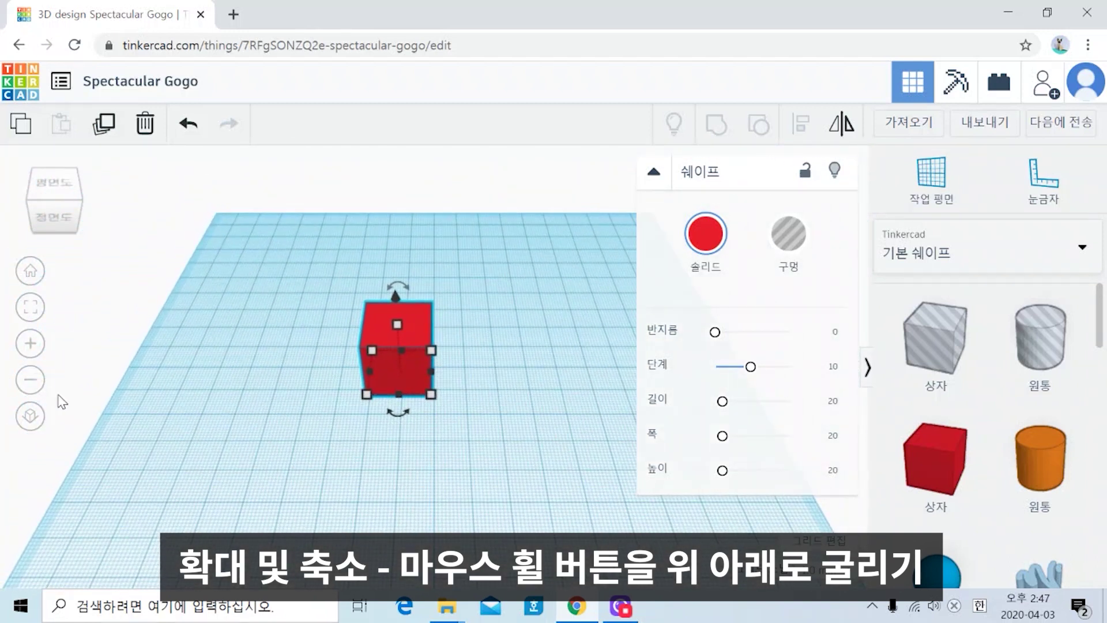
pyautogui.click(30, 380)
pyautogui.click(30, 380)
pyautogui.click(30, 385)
pyautogui.click(30, 385)
pyautogui.click(27, 347)
pyautogui.click(28, 346)
pyautogui.click(28, 346)
pyautogui.scroll(6, 328, 432)
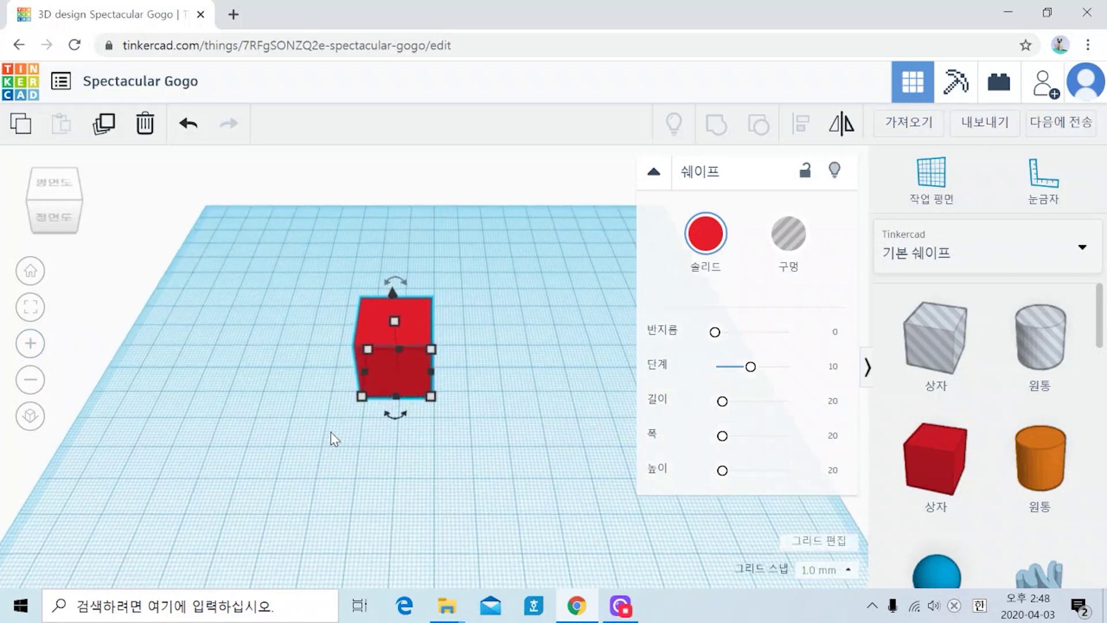
pyautogui.scroll(-10, 327, 435)
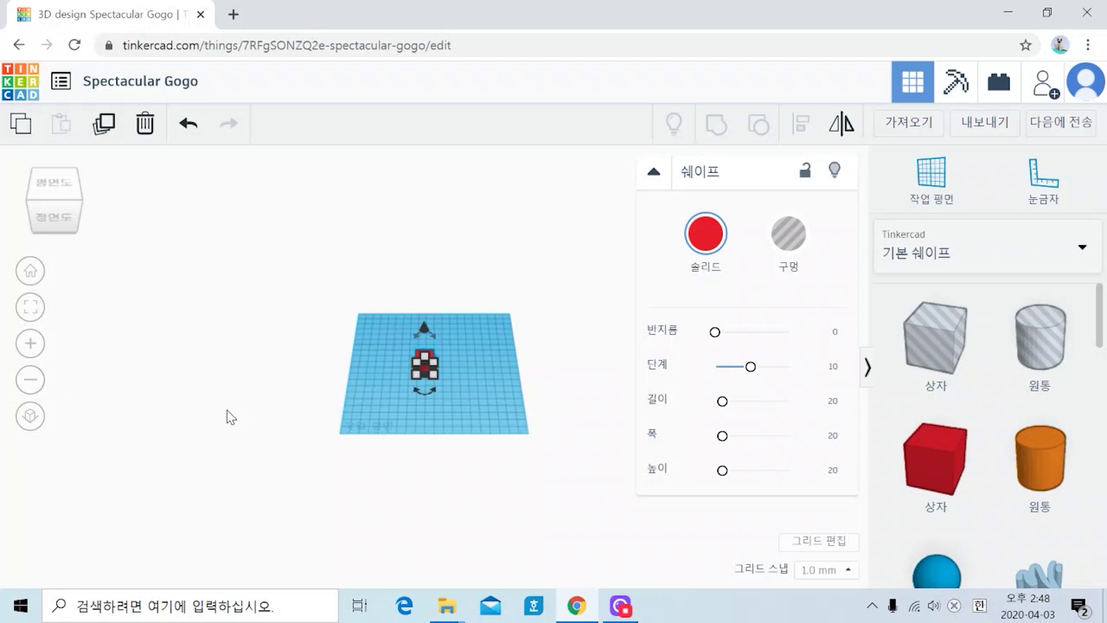
pyautogui.scroll(10, 362, 423)
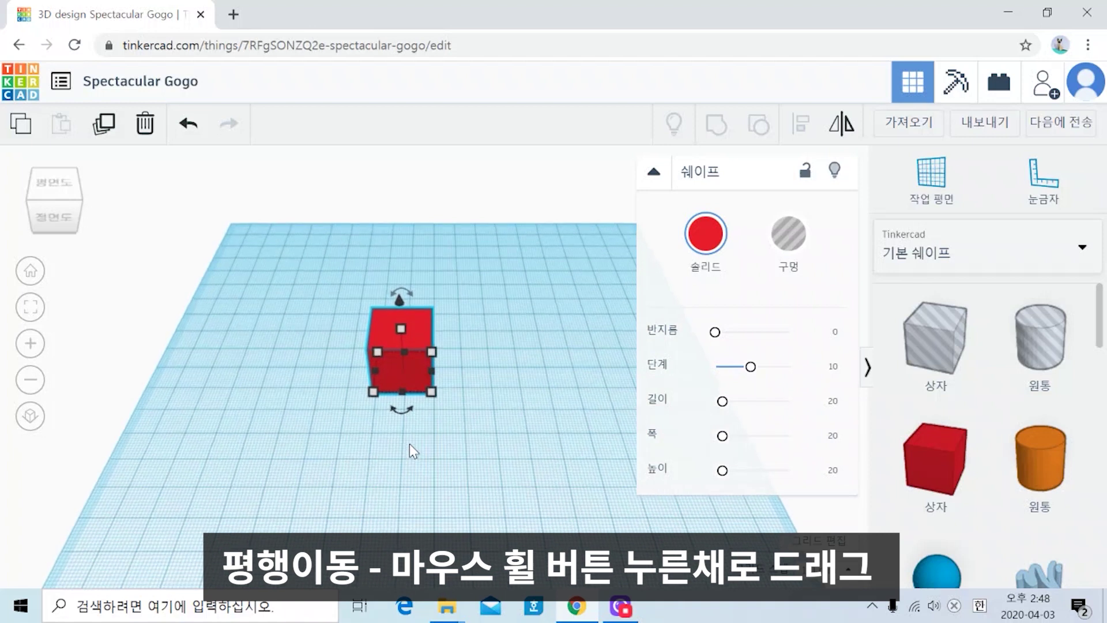
pyautogui.scroll(4, 411, 450)
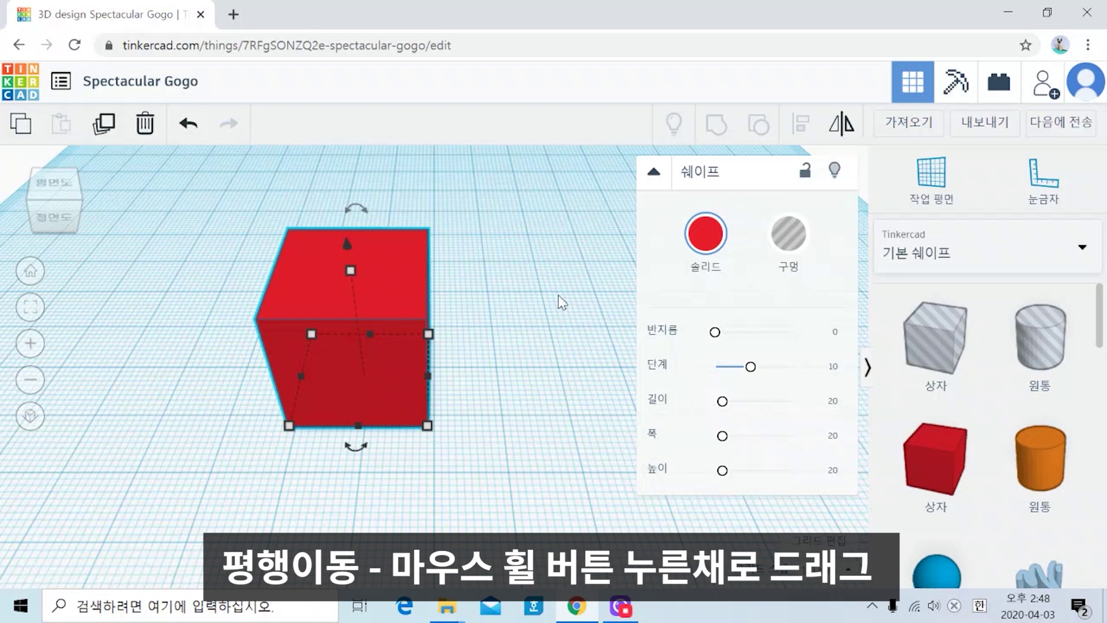
# Pan around the workplane at different zoom levels to view the red box, and restore the home view
pyautogui.moveTo(557, 292); pyautogui.dragTo(540, 448, button='middle')
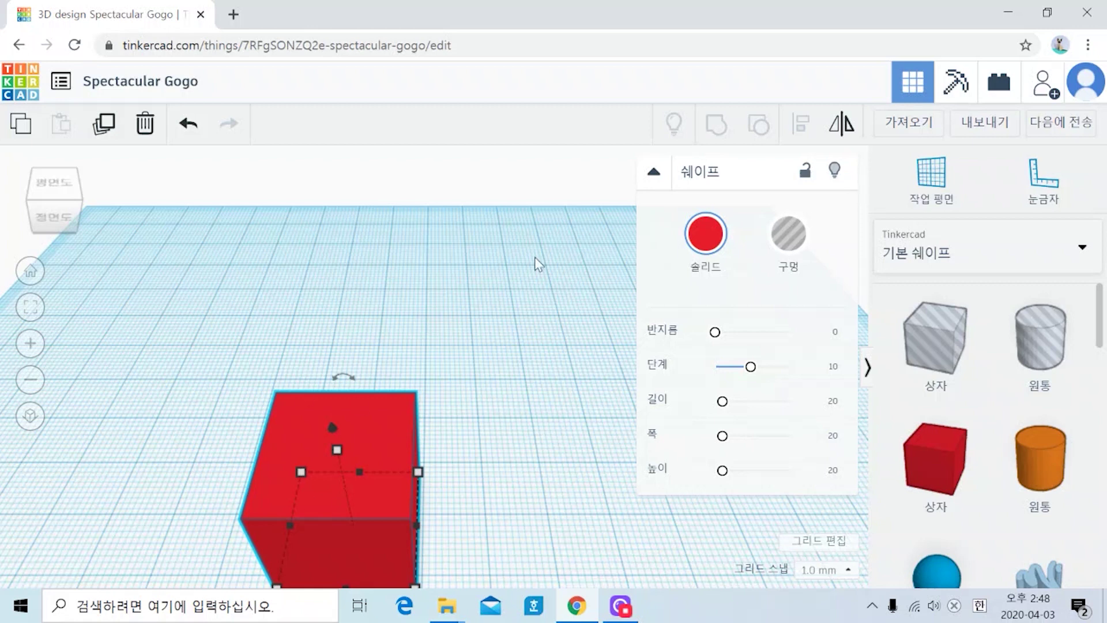
pyautogui.scroll(-5, 514, 431)
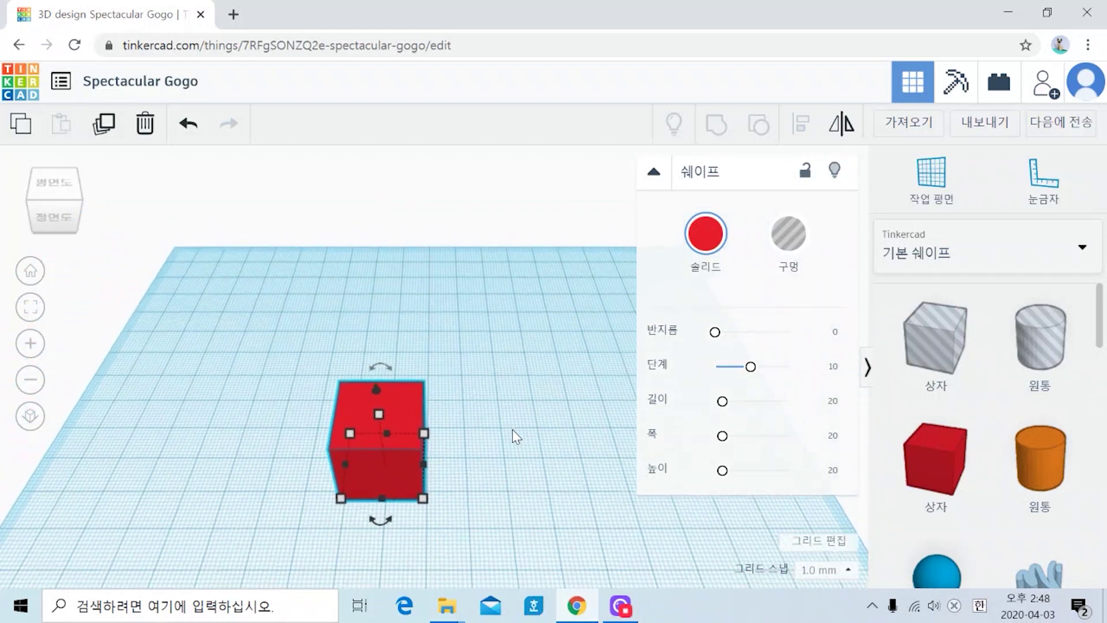
pyautogui.scroll(-3, 513, 467)
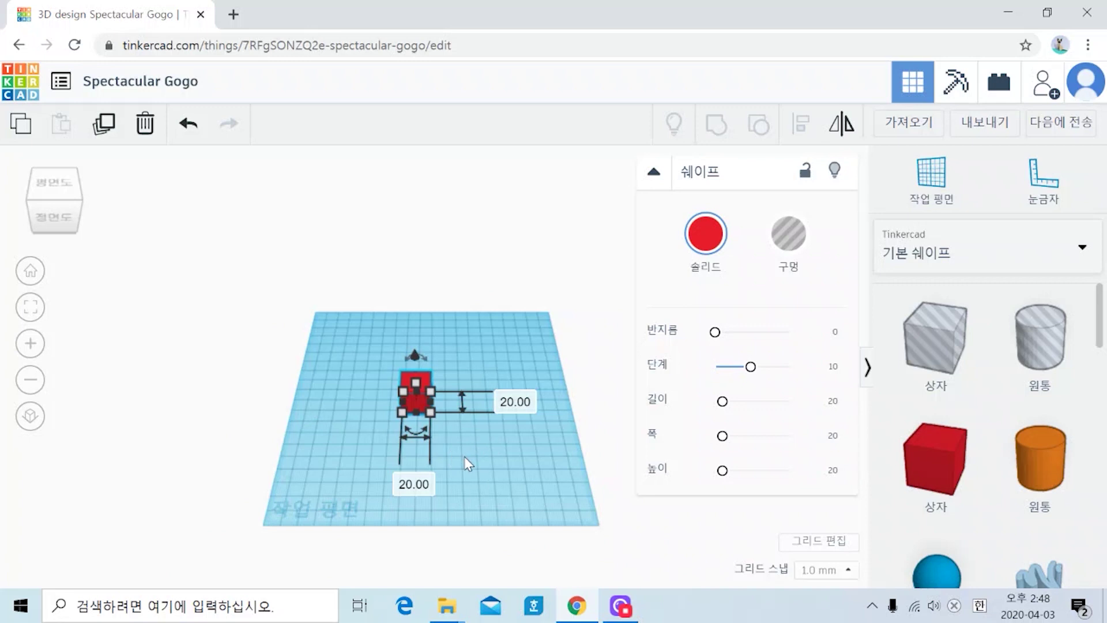
pyautogui.moveTo(465, 457); pyautogui.dragTo(2, 437, button='right')
pyautogui.moveTo(2, 437); pyautogui.dragTo(472, 489, button='middle')
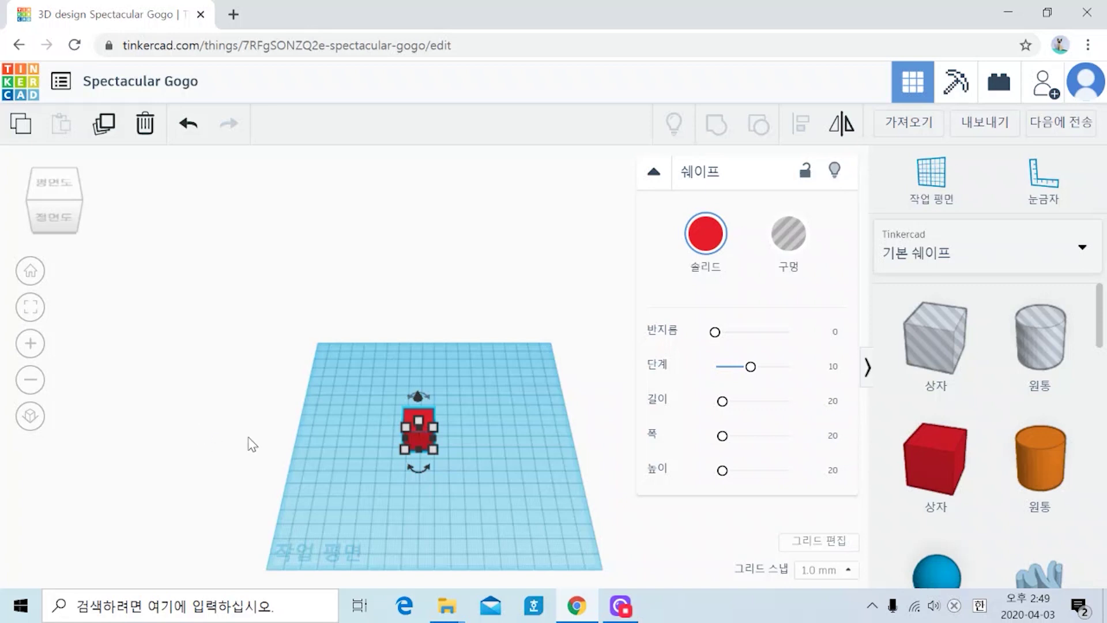
pyautogui.scroll(2, 482, 445)
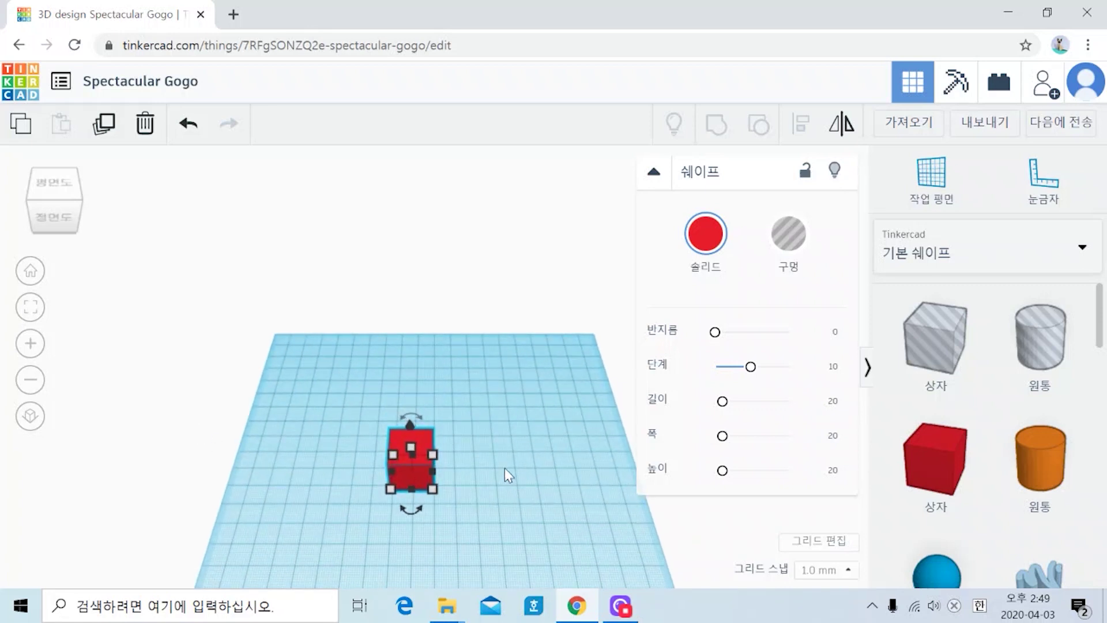
pyautogui.moveTo(516, 506); pyautogui.dragTo(407, 392, button='middle')
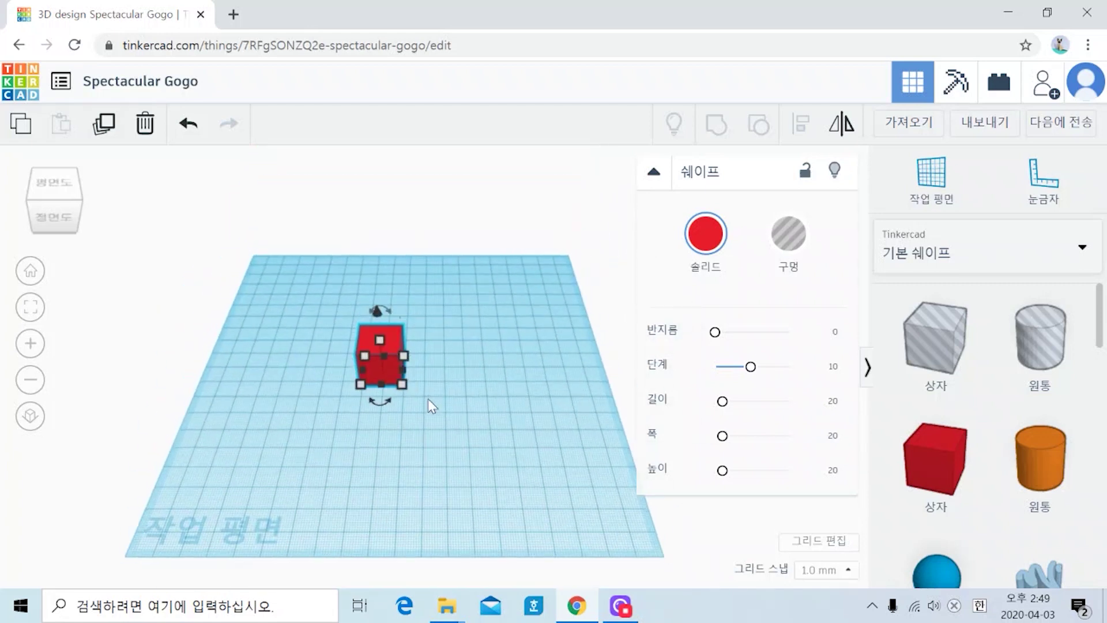
pyautogui.scroll(-2, 428, 396)
pyautogui.click(32, 278)
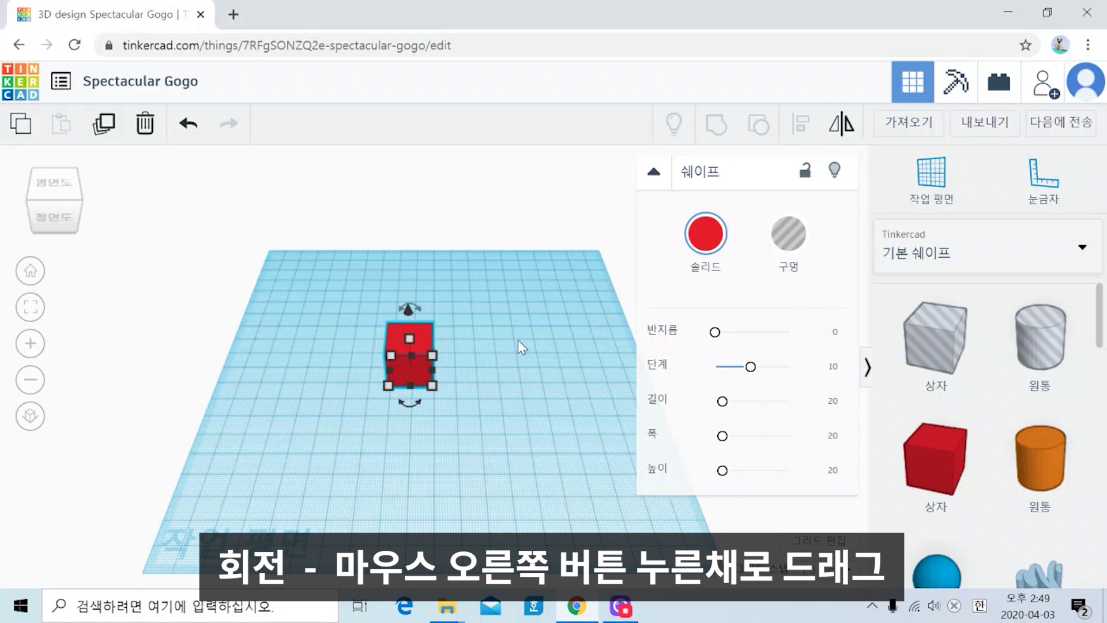
# Orbit the view around the workplane to see the red box at an angle, keeping the box selected
pyautogui.moveTo(518, 339); pyautogui.dragTo(475, 552, button='right')
pyautogui.click(414, 358)
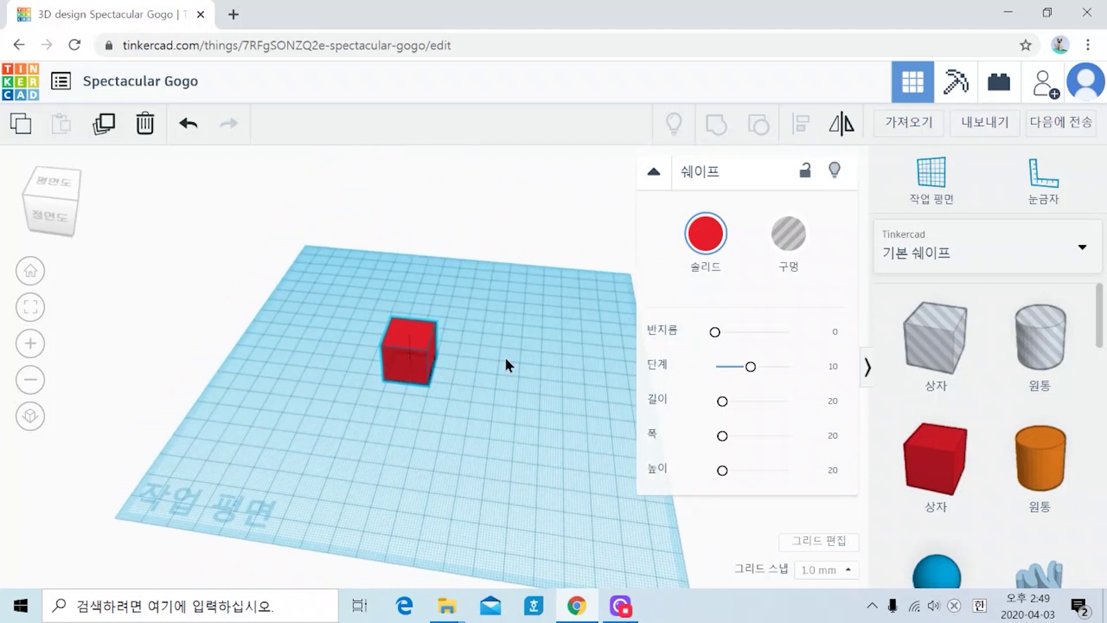
# Orbit around the red box to examine it from a low side angle and from overhead, ending at an oblique front view
pyautogui.moveTo(506, 364); pyautogui.dragTo(445, 341, button='right')
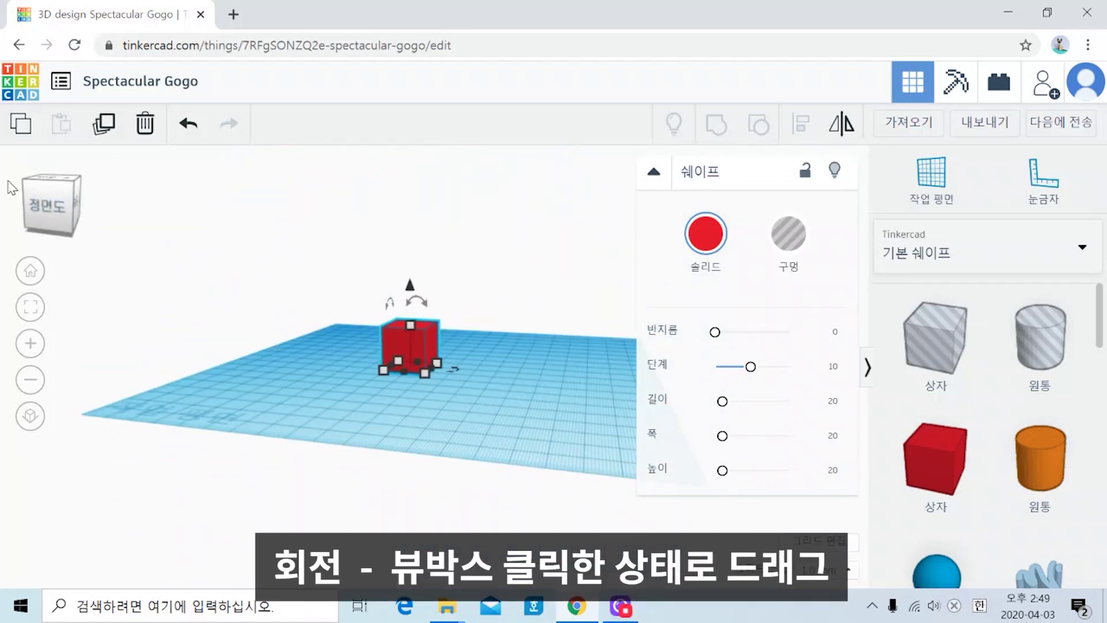
pyautogui.moveTo(39, 196); pyautogui.dragTo(65, 252)
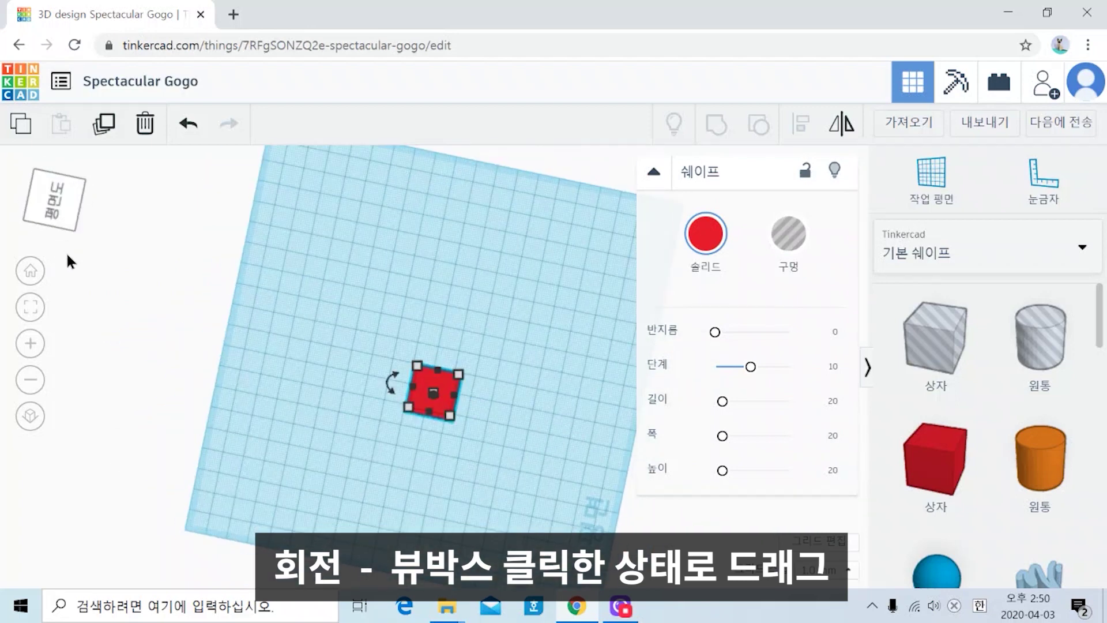
pyautogui.moveTo(521, 506); pyautogui.dragTo(304, 452, button='right')
pyautogui.moveTo(276, 445); pyautogui.dragTo(262, 455, button='right')
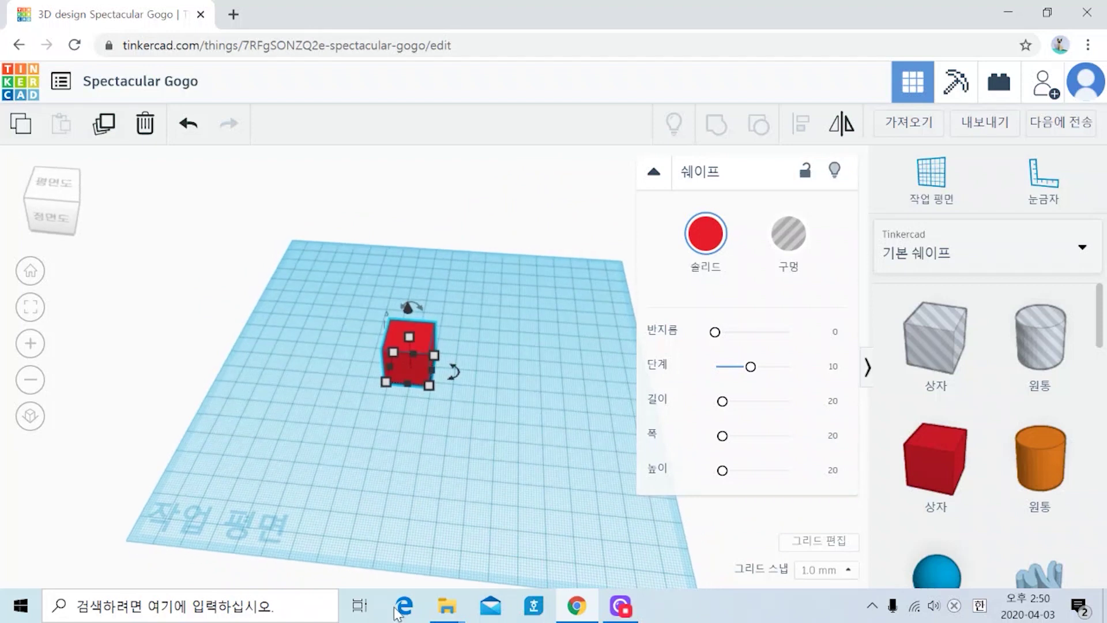
# View the red box from the top, front, right side and bottom, and restore the home view
pyautogui.click(55, 183)
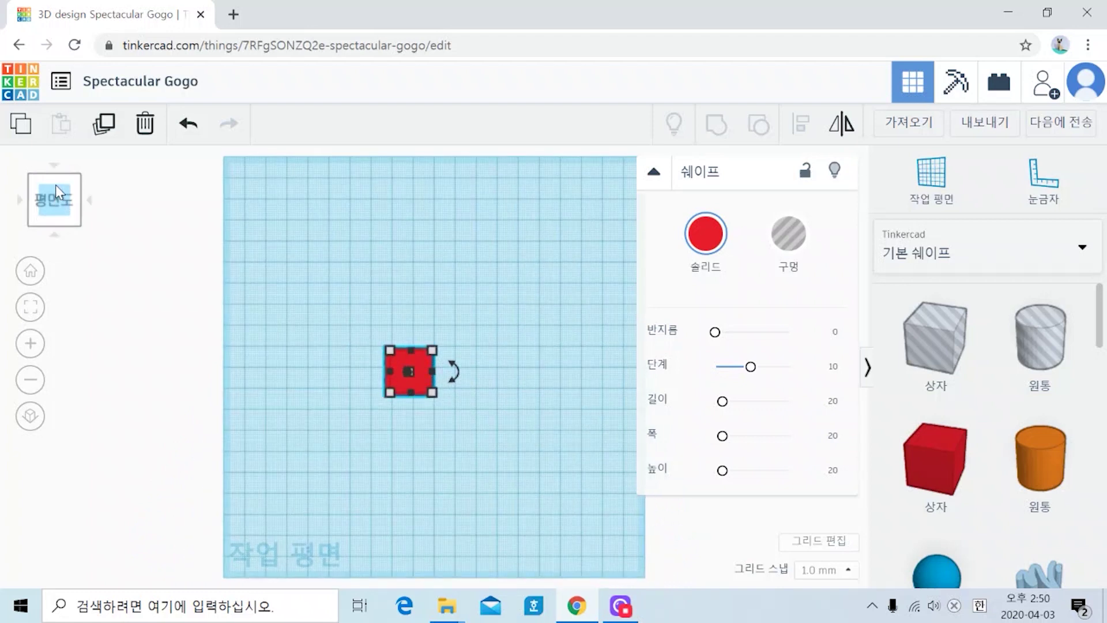
pyautogui.click(55, 234)
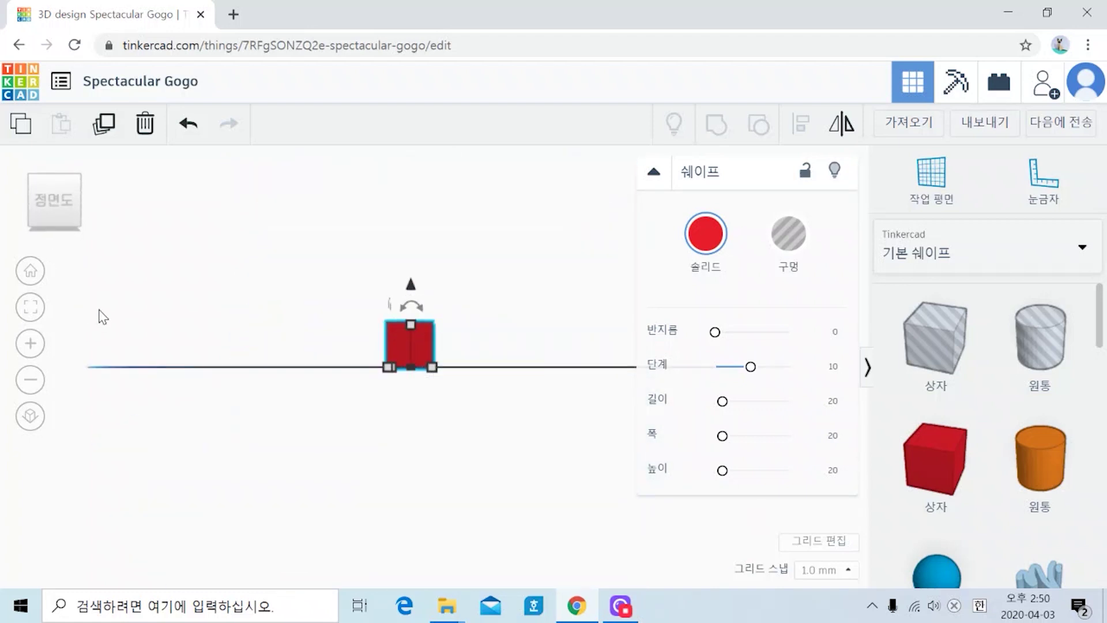
pyautogui.click(89, 200)
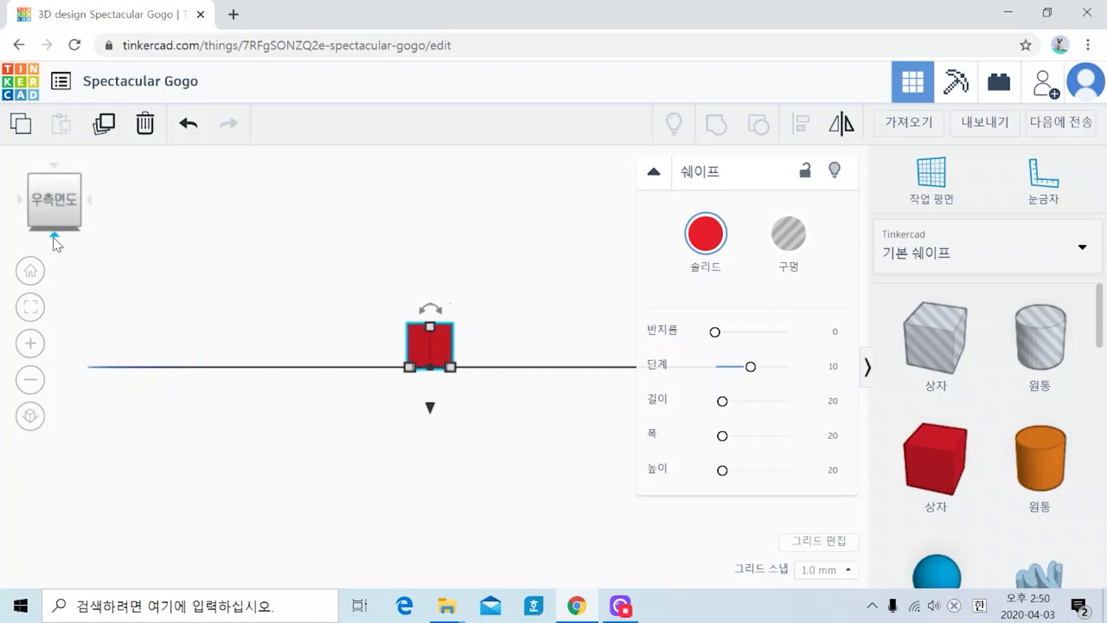
pyautogui.click(54, 234)
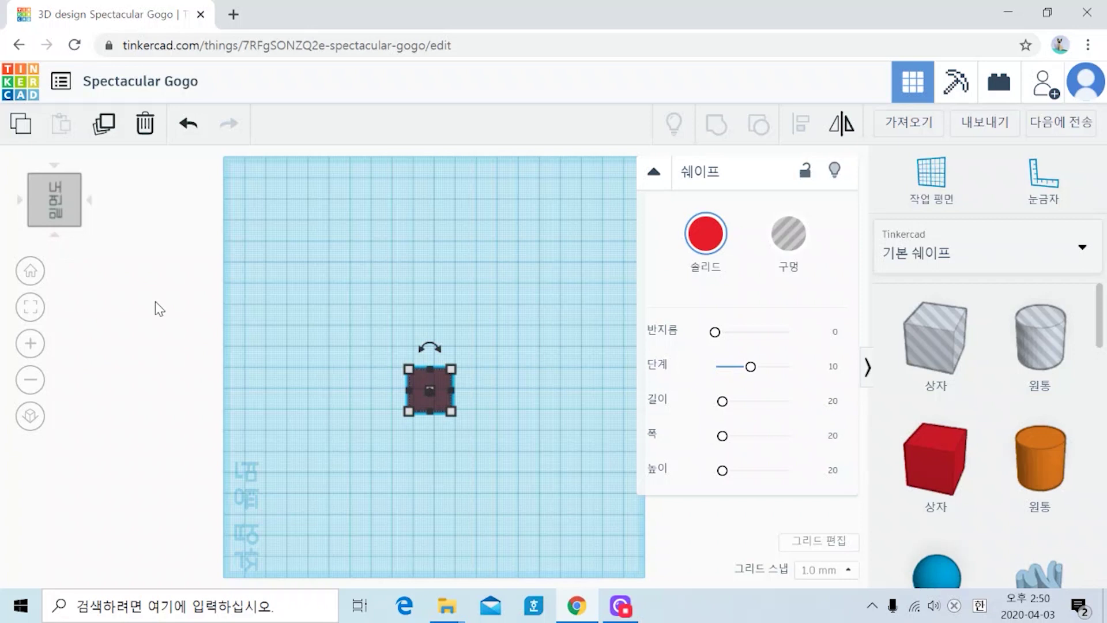
pyautogui.moveTo(412, 279); pyautogui.dragTo(361, 435, button='right')
pyautogui.click(31, 273)
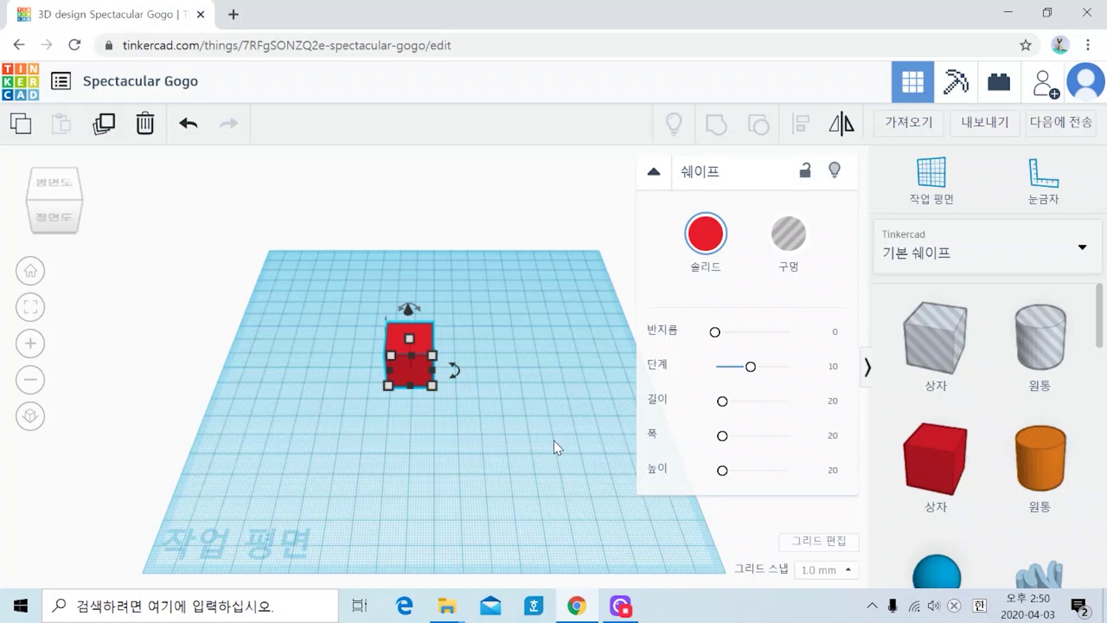
# Place an orange cylinder, a blue sphere and a purple cone near the red box on the workplane, leaving nothing selected
pyautogui.click(575, 247)
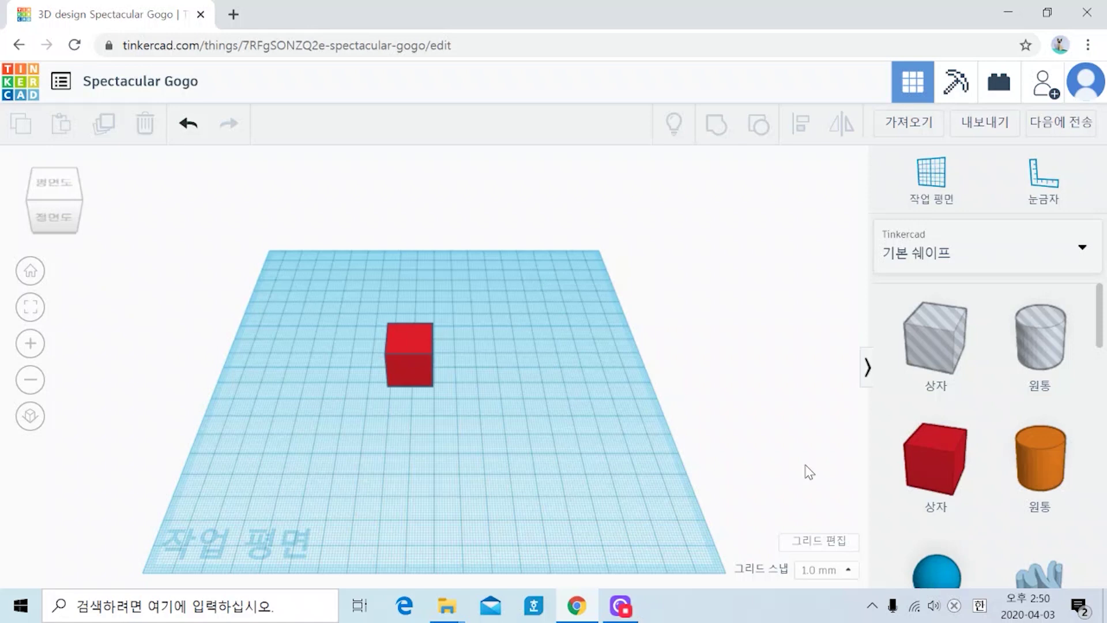
pyautogui.scroll(-5, 985, 478)
pyautogui.scroll(5, 980, 398)
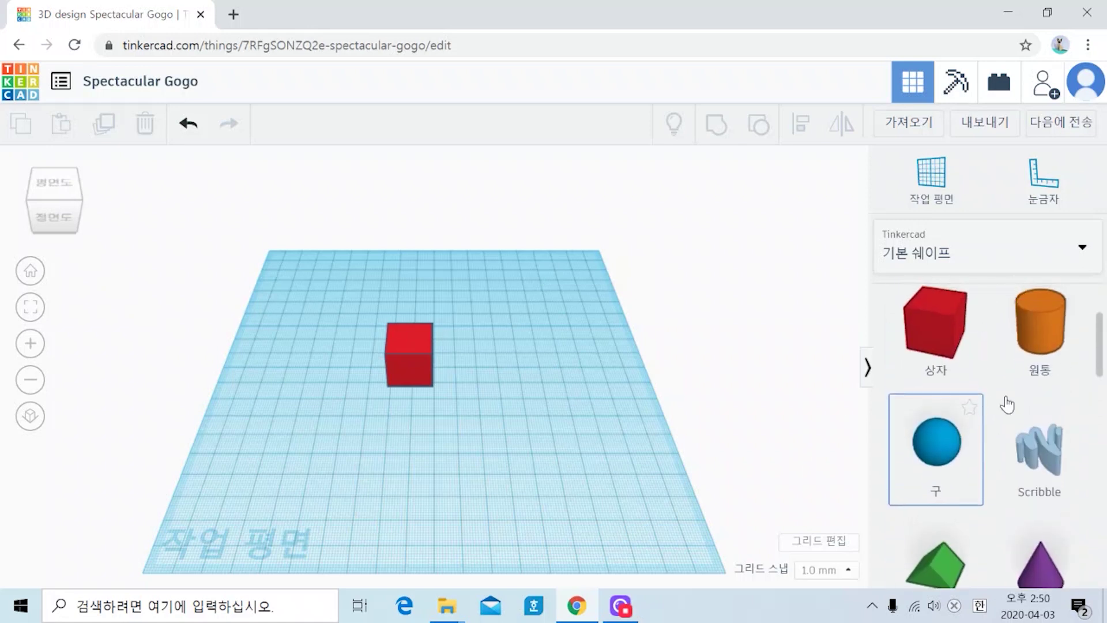
pyautogui.moveTo(1028, 348); pyautogui.dragTo(479, 308)
pyautogui.moveTo(927, 463); pyautogui.dragTo(504, 367)
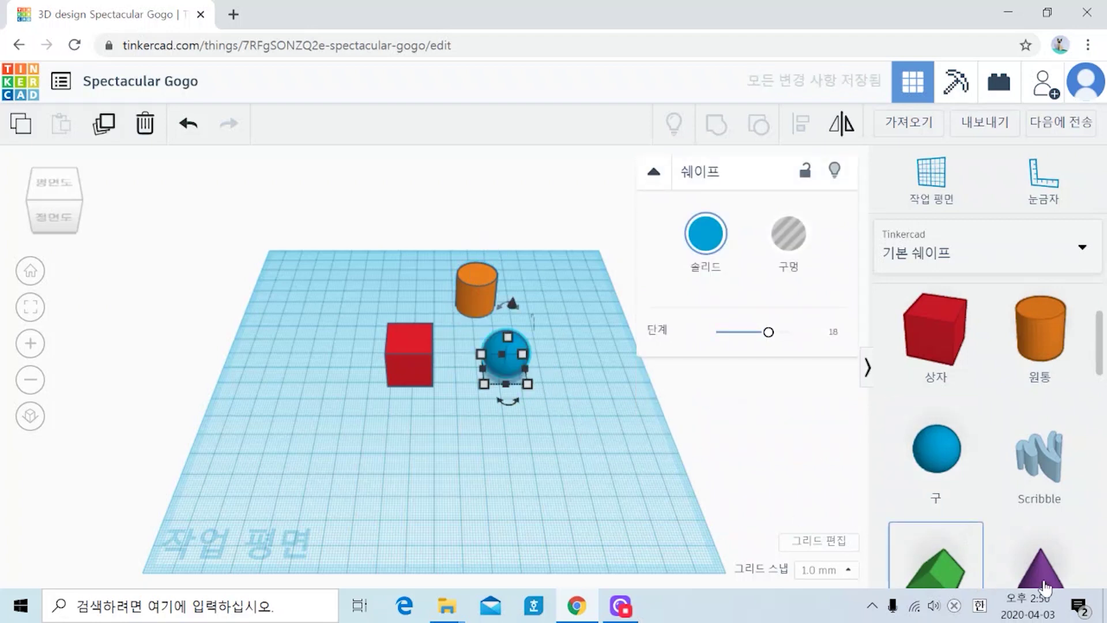
pyautogui.moveTo(1038, 562); pyautogui.dragTo(470, 431)
pyautogui.moveTo(548, 493); pyautogui.dragTo(472, 518, button='middle')
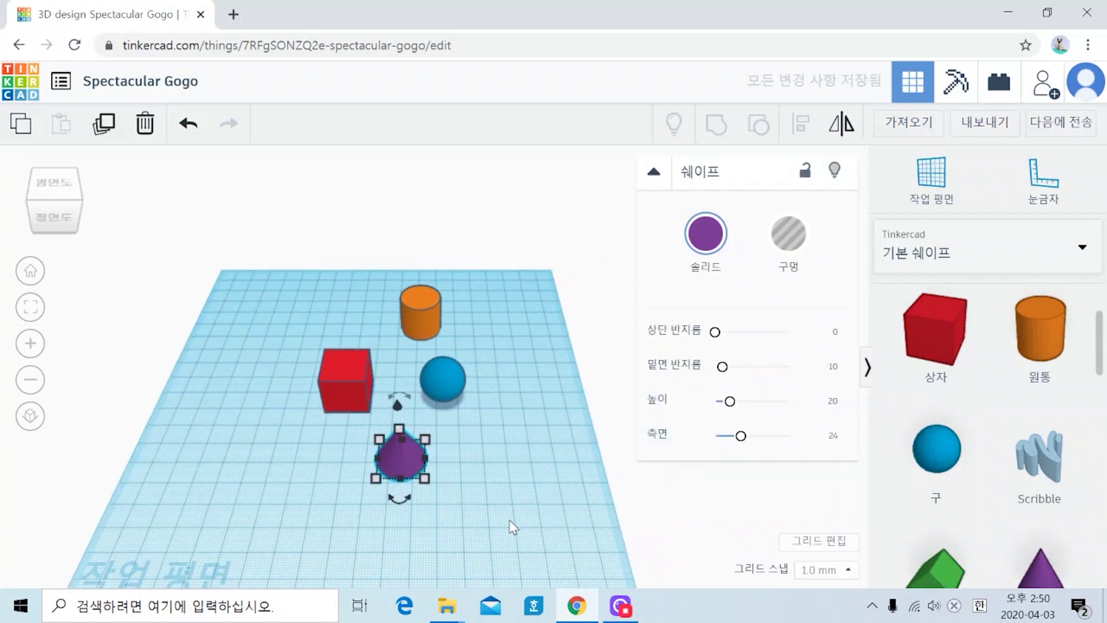
pyautogui.scroll(5, 510, 521)
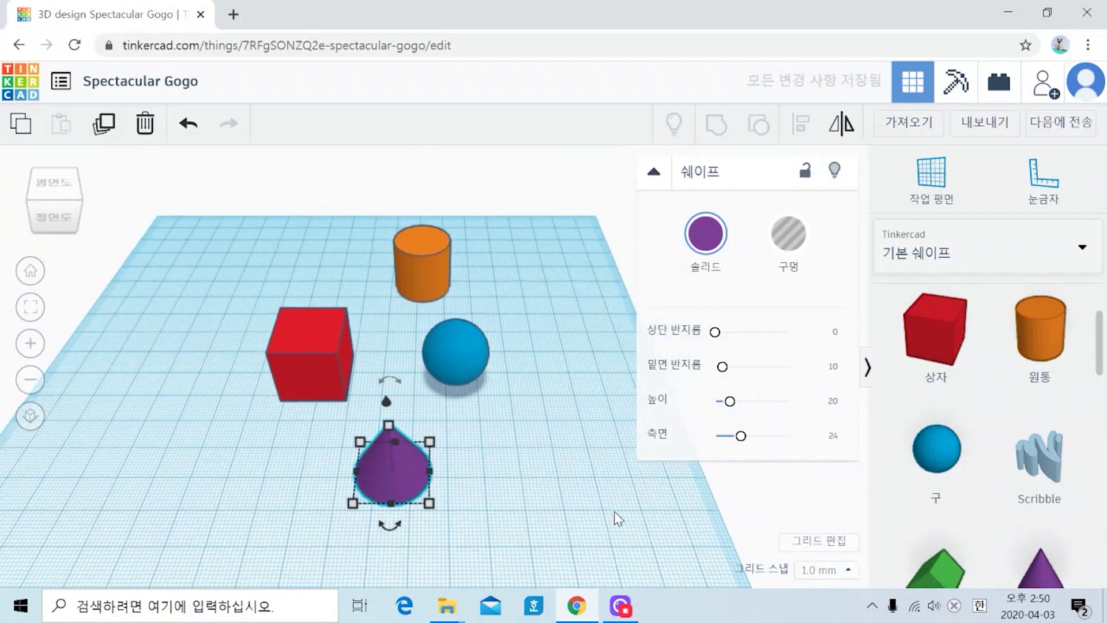
pyautogui.scroll(-2, 612, 516)
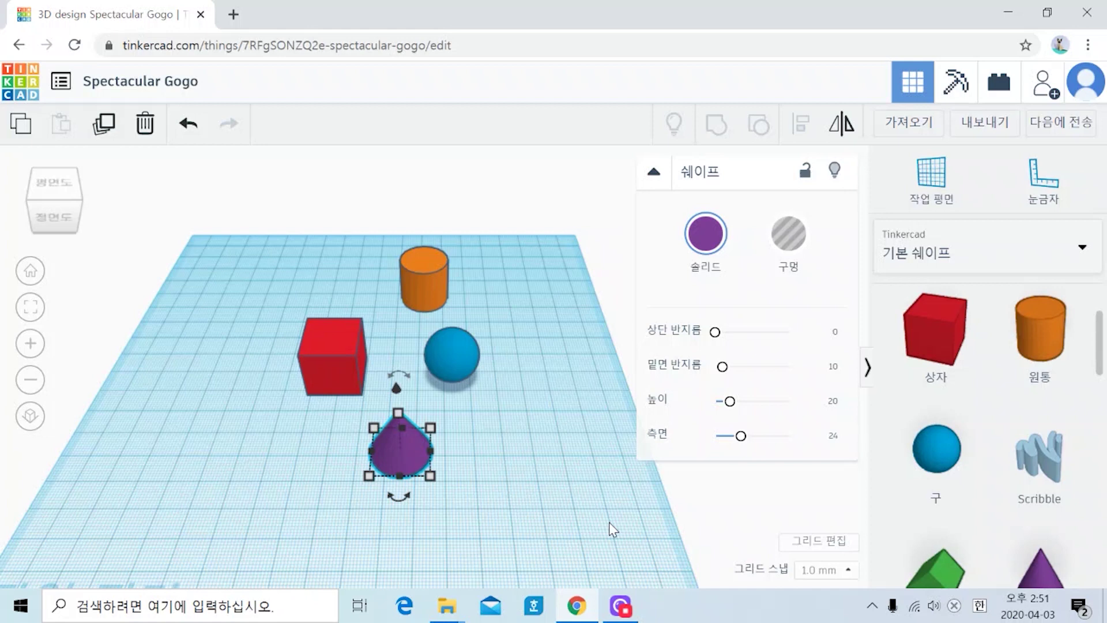
pyautogui.click(537, 453)
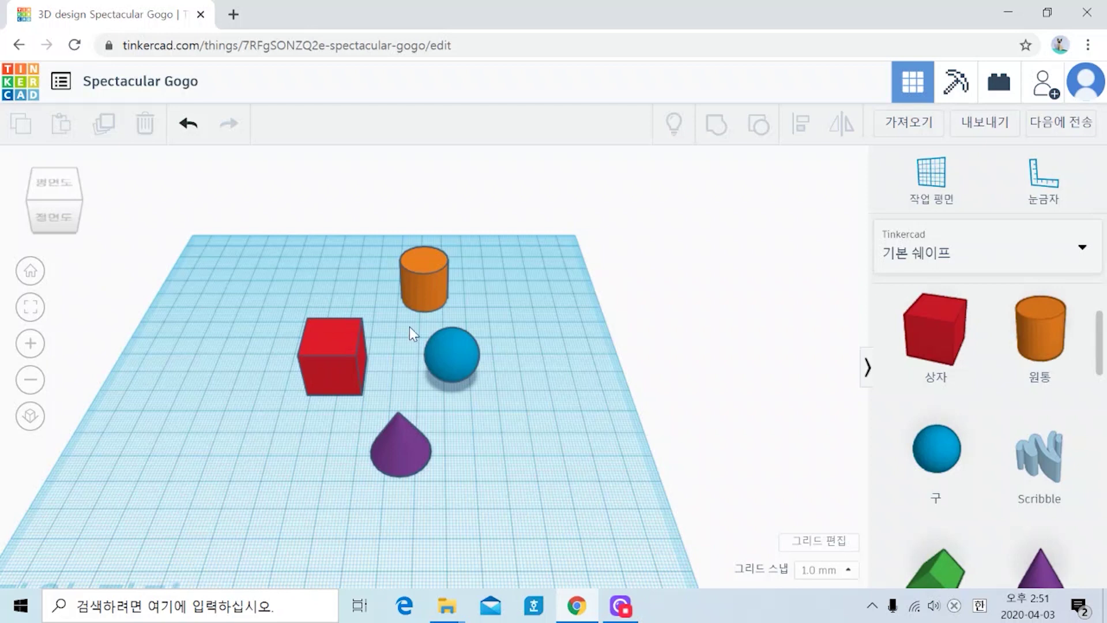
# Fit the view to the blue sphere, and zoom back out to examine all four shapes on the workplane
pyautogui.click(452, 353)
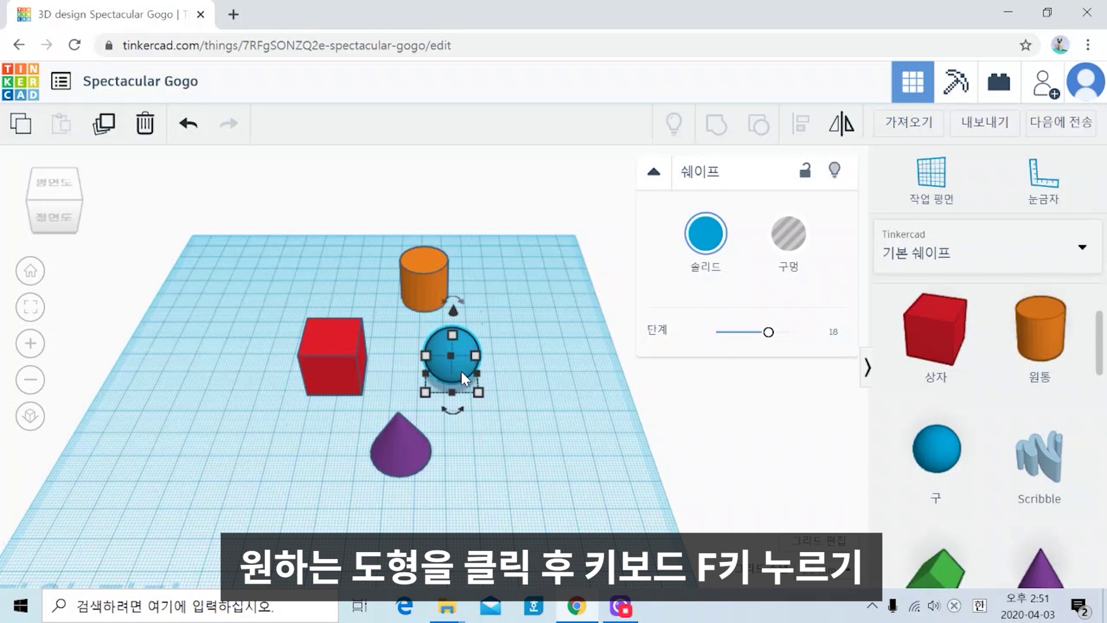
pyautogui.press('f')
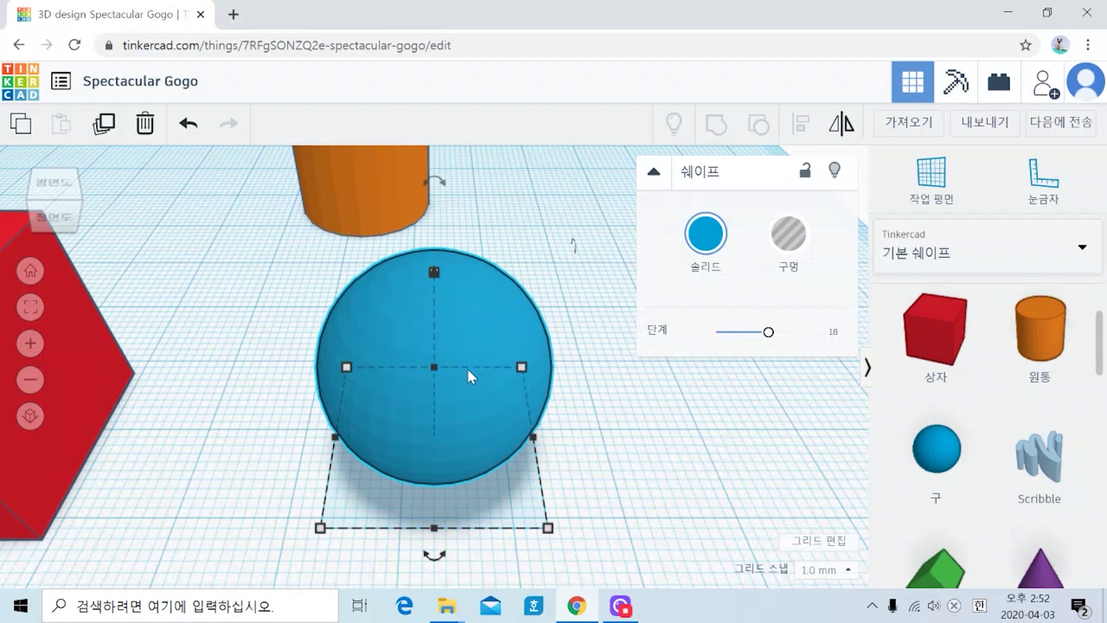
pyautogui.scroll(-6, 491, 292)
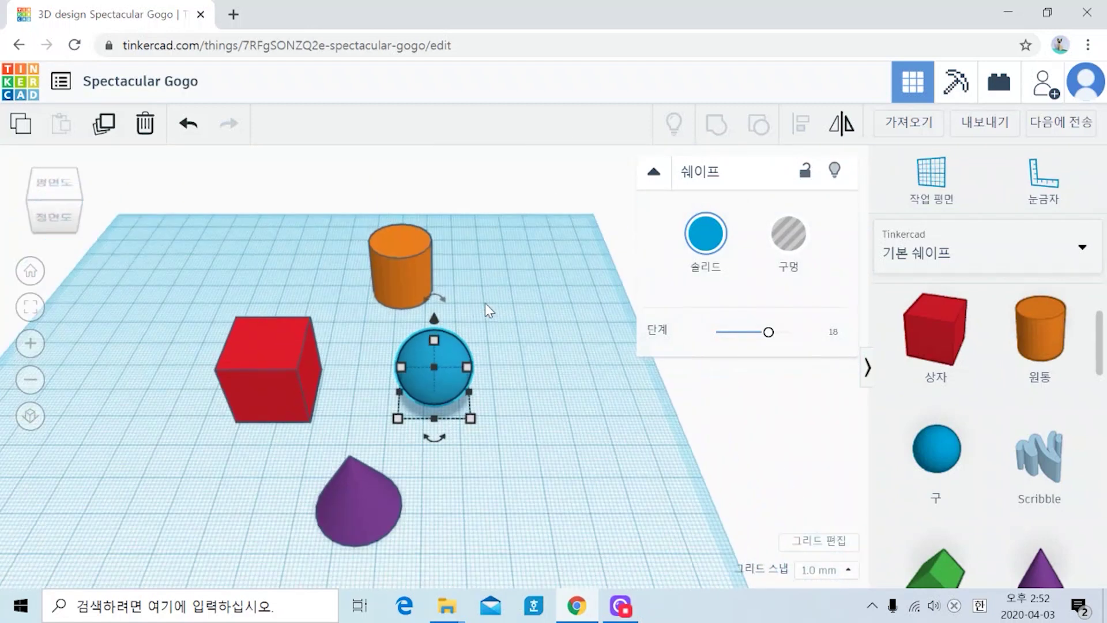
pyautogui.scroll(-3, 488, 309)
pyautogui.moveTo(407, 532); pyautogui.dragTo(656, 489, button='middle')
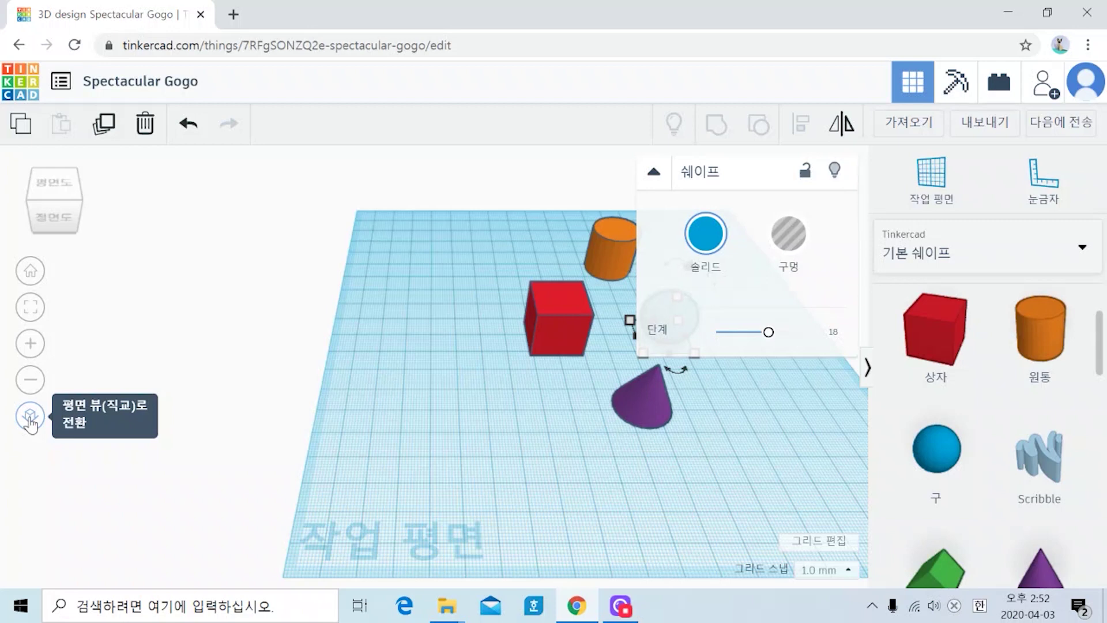
pyautogui.moveTo(340, 452); pyautogui.dragTo(176, 423, button='middle')
pyautogui.moveTo(563, 387); pyautogui.dragTo(506, 498, button='middle')
pyautogui.scroll(3, 527, 481)
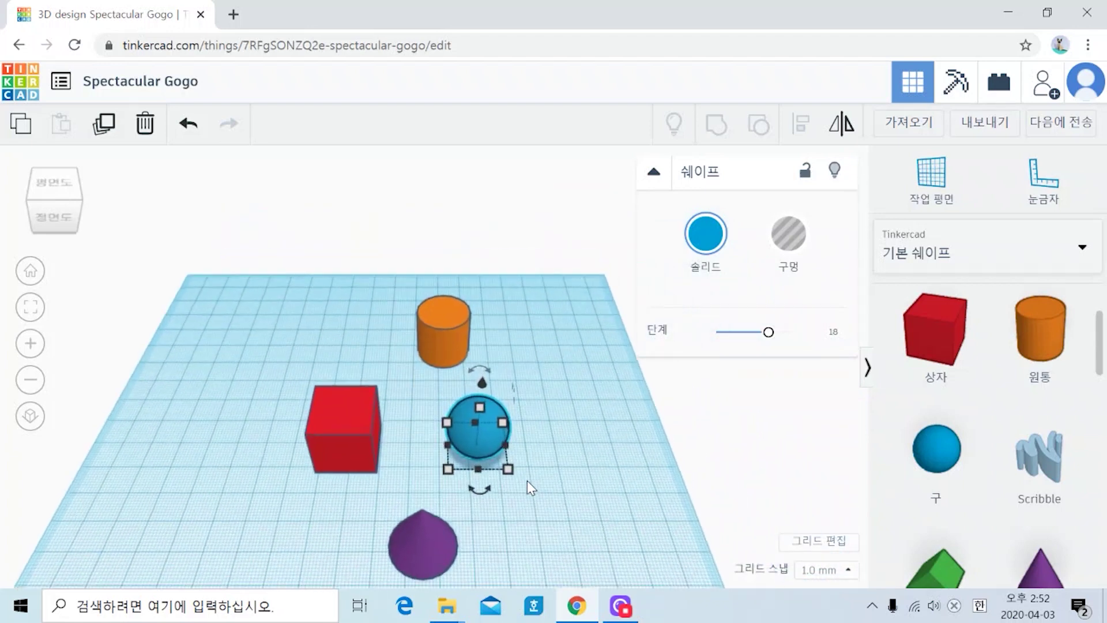
pyautogui.moveTo(604, 498); pyautogui.dragTo(612, 387, button='middle')
# Move the orange cylinder and the purple cone closer together between the red box and the blue sphere
pyautogui.moveTo(443, 255); pyautogui.dragTo(403, 284)
pyautogui.moveTo(420, 464); pyautogui.dragTo(415, 388)
pyautogui.click(580, 427)
pyautogui.scroll(5, 579, 424)
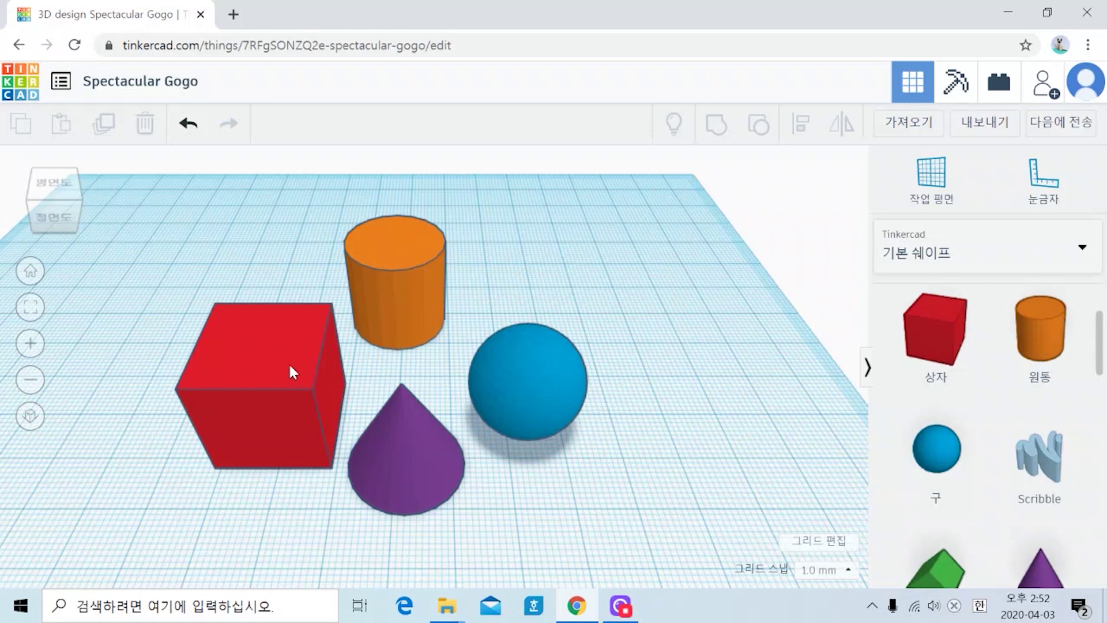
# Compare the four shapes in orthographic and perspective projection, including from the top view, and end in orthographic projection
pyautogui.click(27, 418)
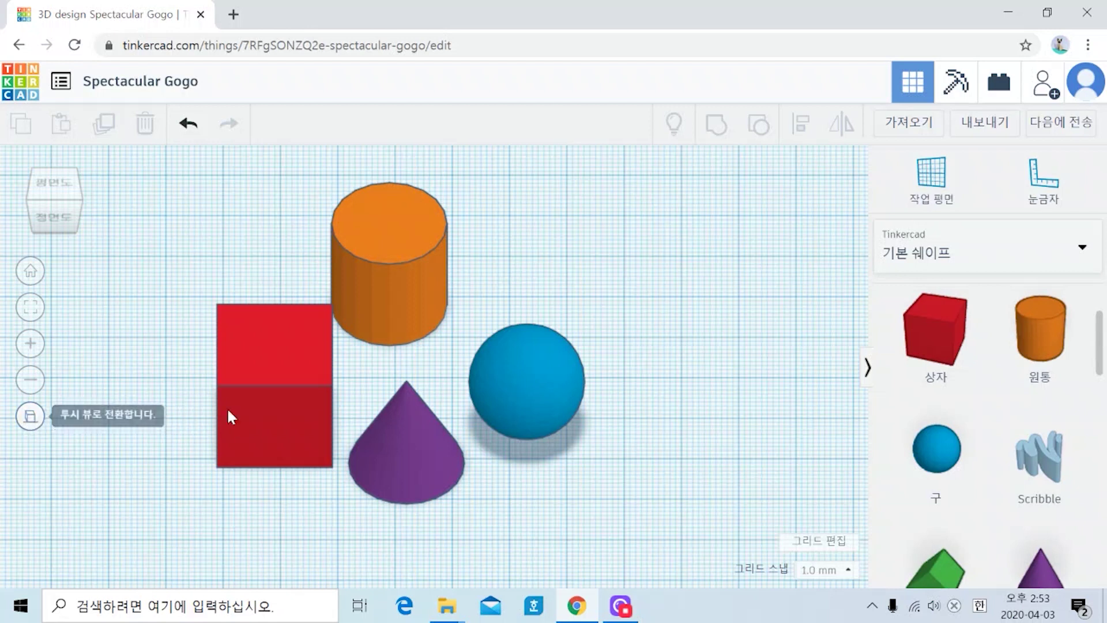
pyautogui.click(61, 192)
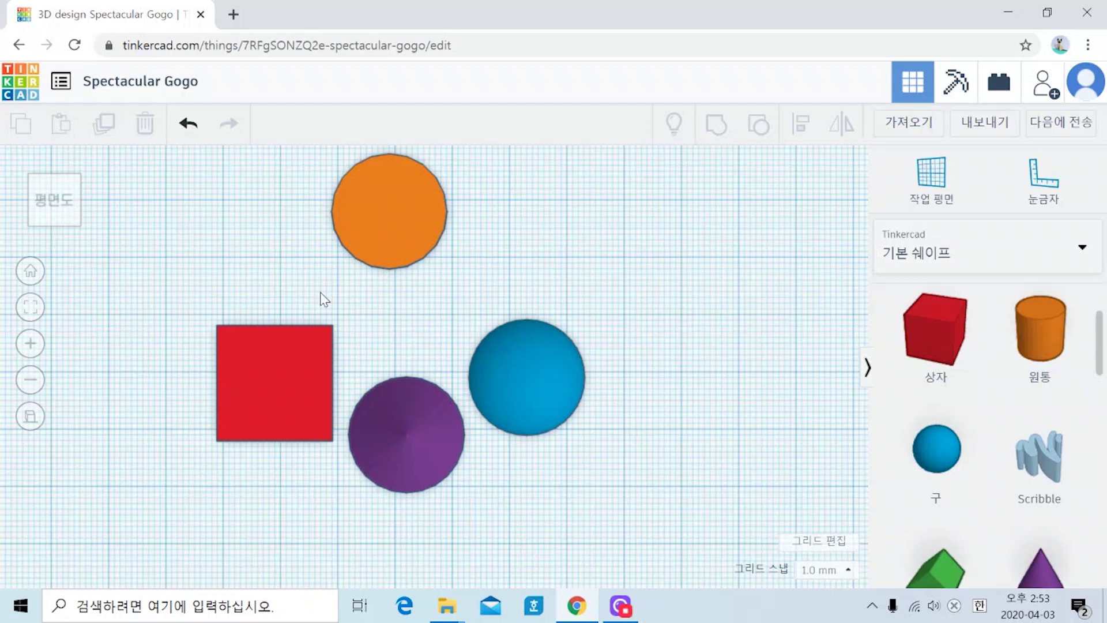
pyautogui.click(30, 416)
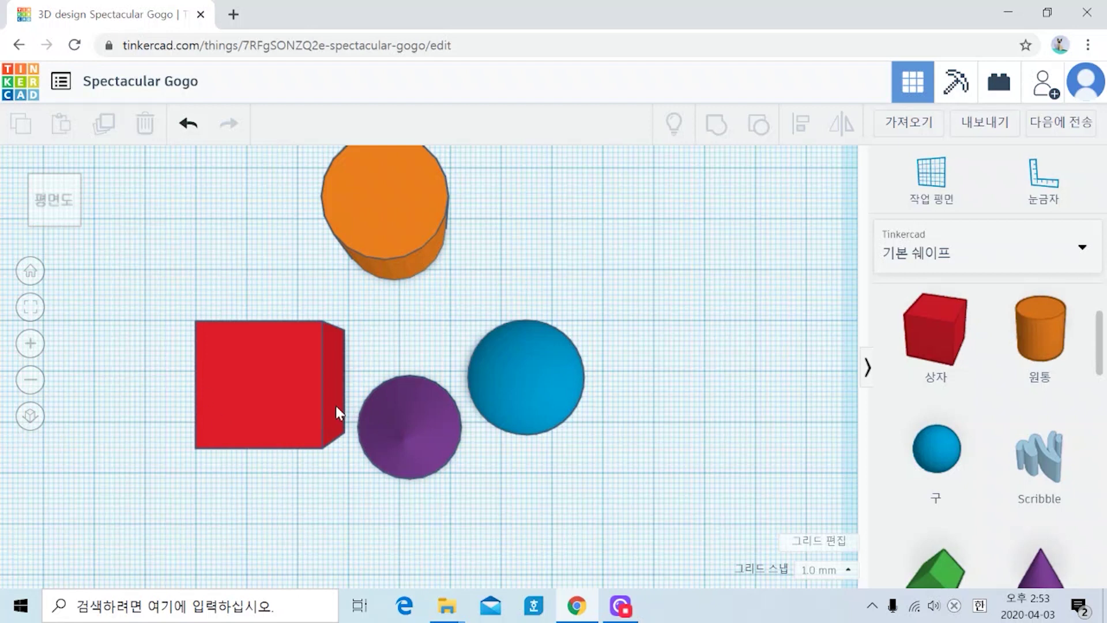
pyautogui.click(29, 416)
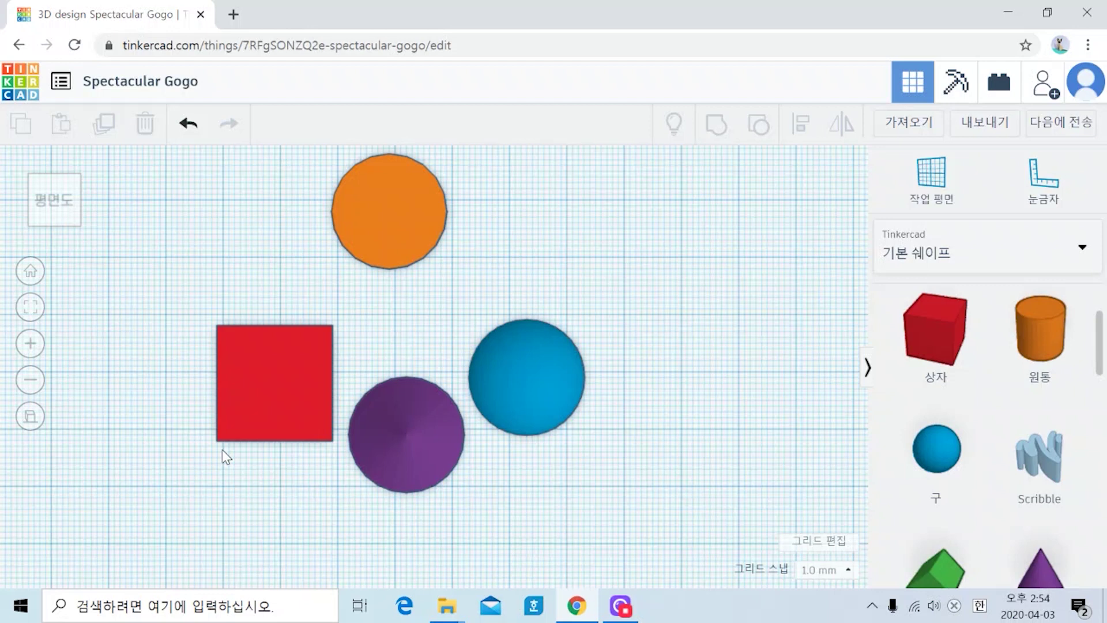
# Move the blue sphere away from the orange cylinder and the purple cone away from the red box, using an angled view
pyautogui.moveTo(596, 465); pyautogui.dragTo(507, 345, button='right')
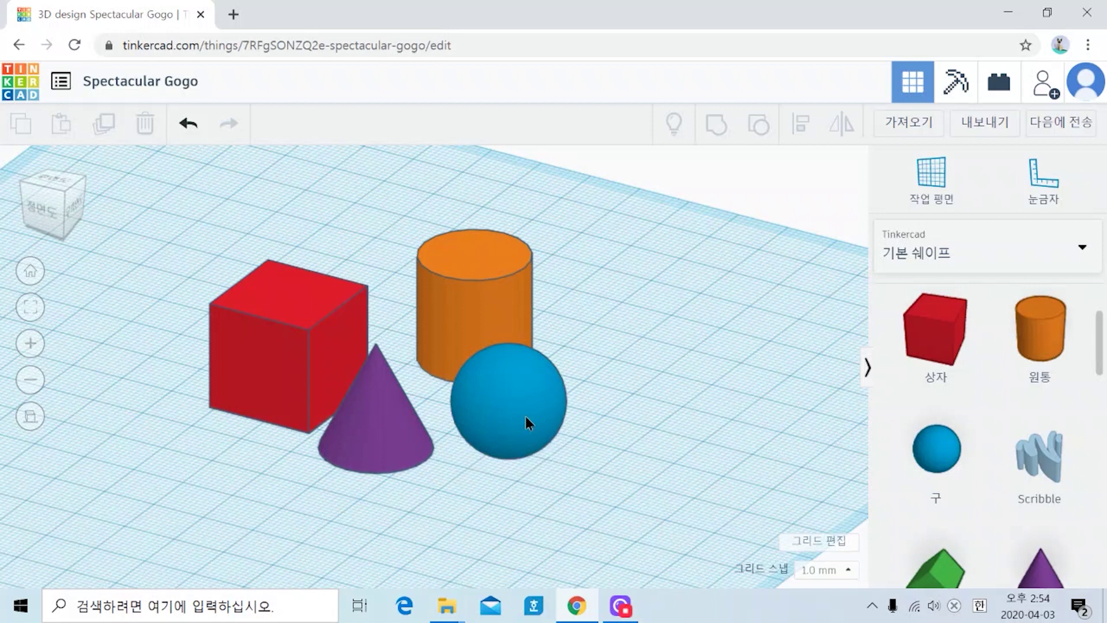
pyautogui.moveTo(524, 417); pyautogui.dragTo(715, 361)
pyautogui.moveTo(390, 450); pyautogui.dragTo(143, 459)
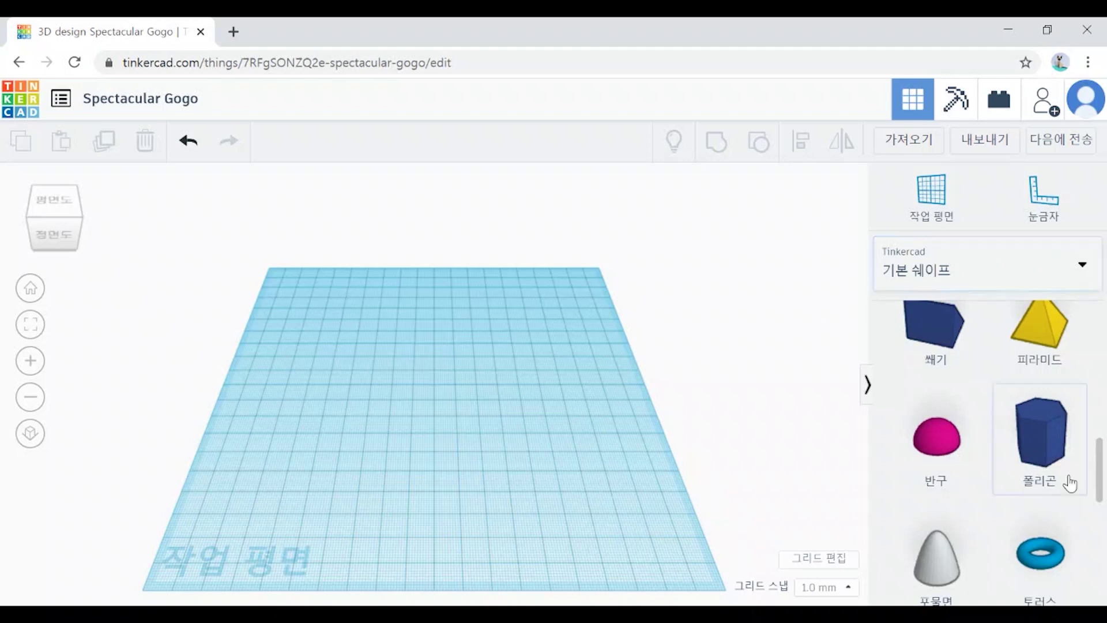
# Place a solid red box from the basic shapes near the middle of the empty workplane and show it close up from a corner angle
pyautogui.scroll(5, 983, 491)
pyautogui.scroll(4, 981, 488)
pyautogui.scroll(-4, 981, 488)
pyautogui.scroll(4, 988, 470)
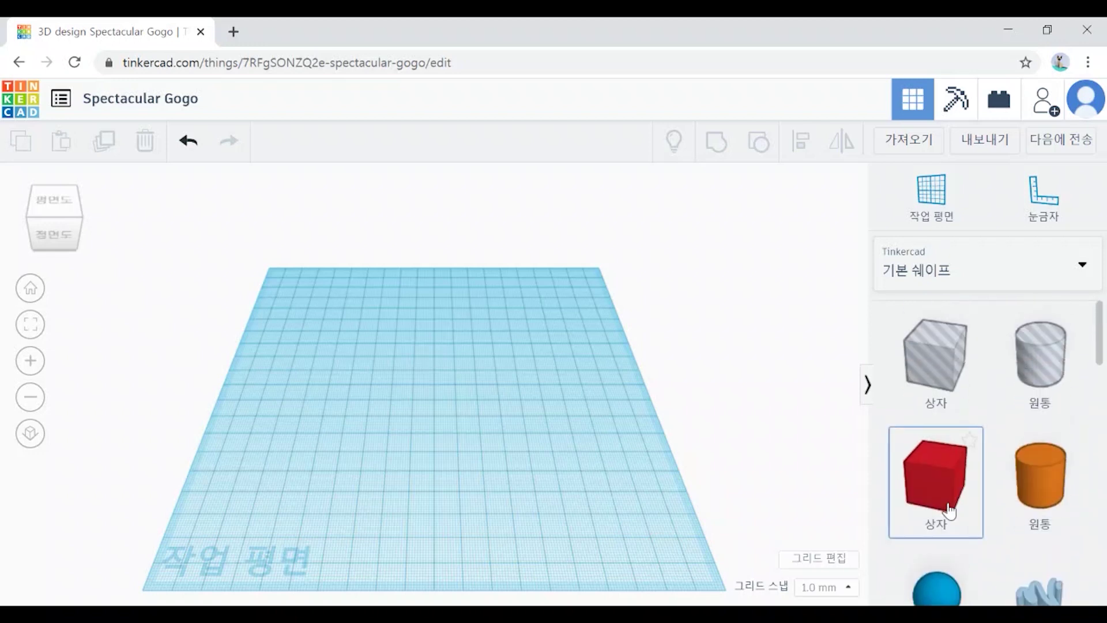
pyautogui.moveTo(939, 490); pyautogui.dragTo(444, 425)
pyautogui.moveTo(531, 481); pyautogui.dragTo(401, 470, button='right')
pyautogui.scroll(6, 485, 477)
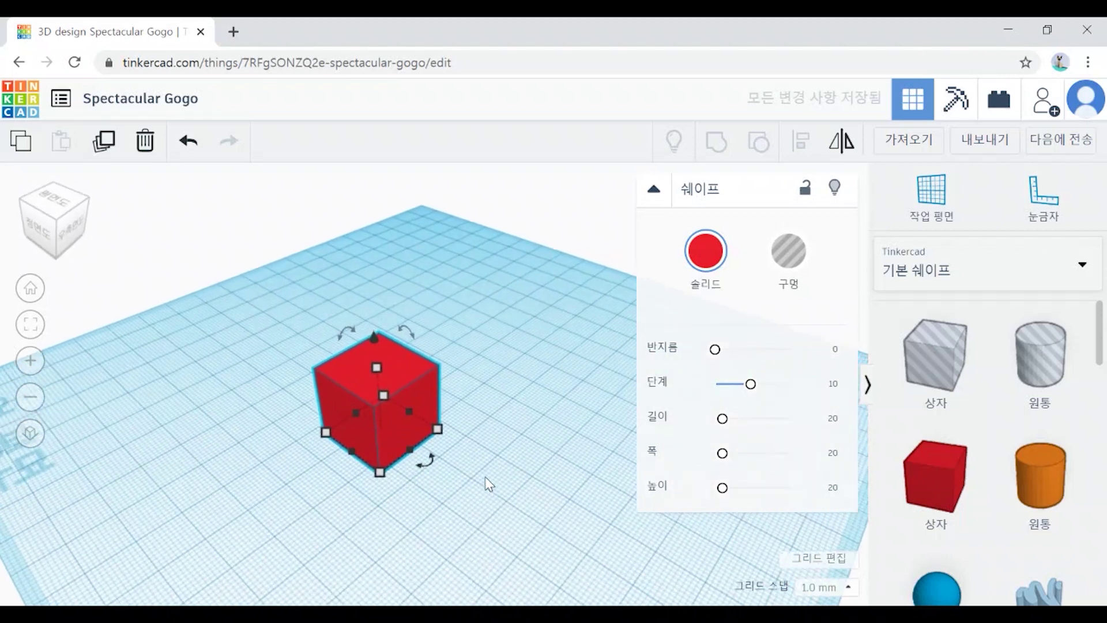
pyautogui.scroll(6, 592, 424)
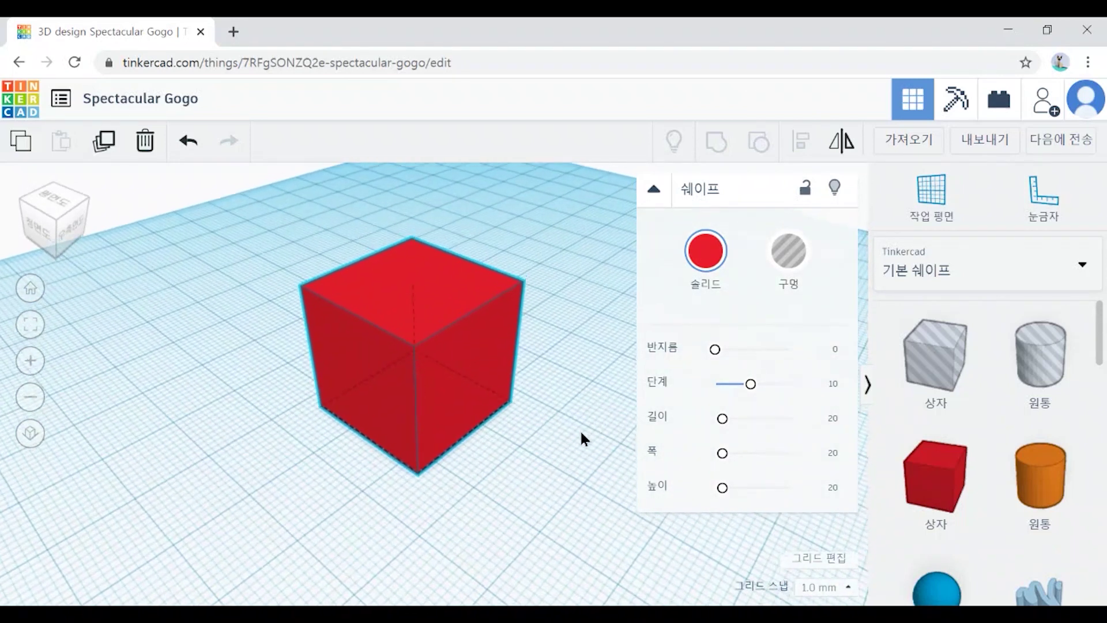
pyautogui.moveTo(575, 540); pyautogui.dragTo(589, 514, button='middle')
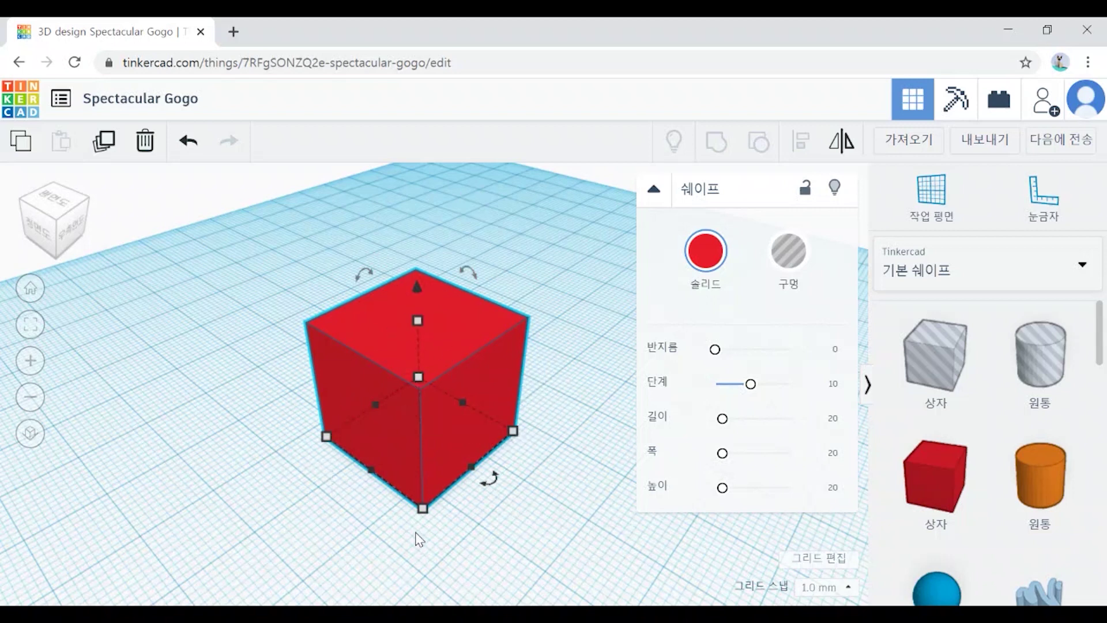
# Set the red box's depth to 30 mm along its base, and shrink it back to roughly a cube
pyautogui.moveTo(489, 500)
pyautogui.moveTo(472, 465)
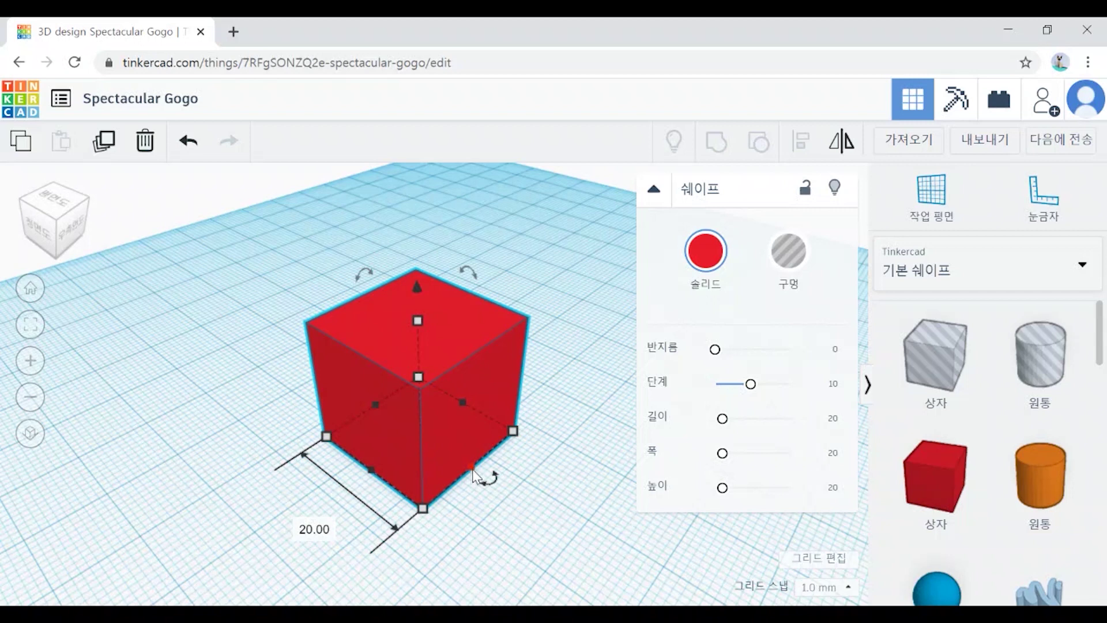
pyautogui.moveTo(508, 442)
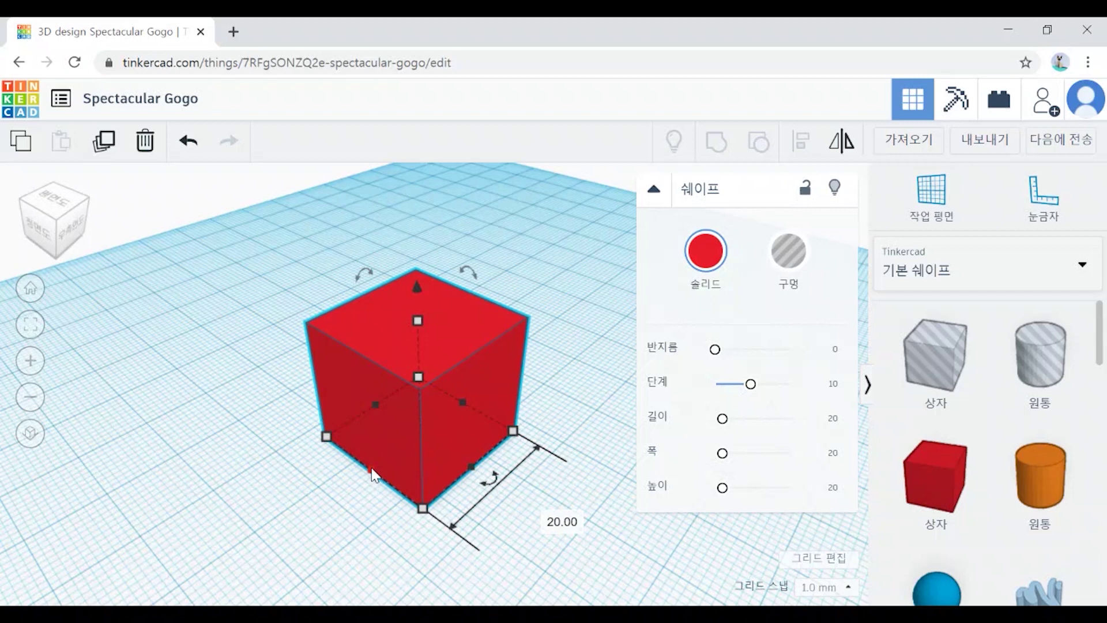
pyautogui.moveTo(371, 468)
pyautogui.mouseDown()
pyautogui.moveTo(277, 544)
pyautogui.moveTo(425, 435)
pyautogui.moveTo(292, 539)
pyautogui.moveTo(199, 522)
pyautogui.moveTo(404, 461)
pyautogui.moveTo(378, 467)
pyautogui.moveTo(260, 555)
pyautogui.moveTo(313, 506)
pyautogui.moveTo(376, 480)
pyautogui.mouseUp()
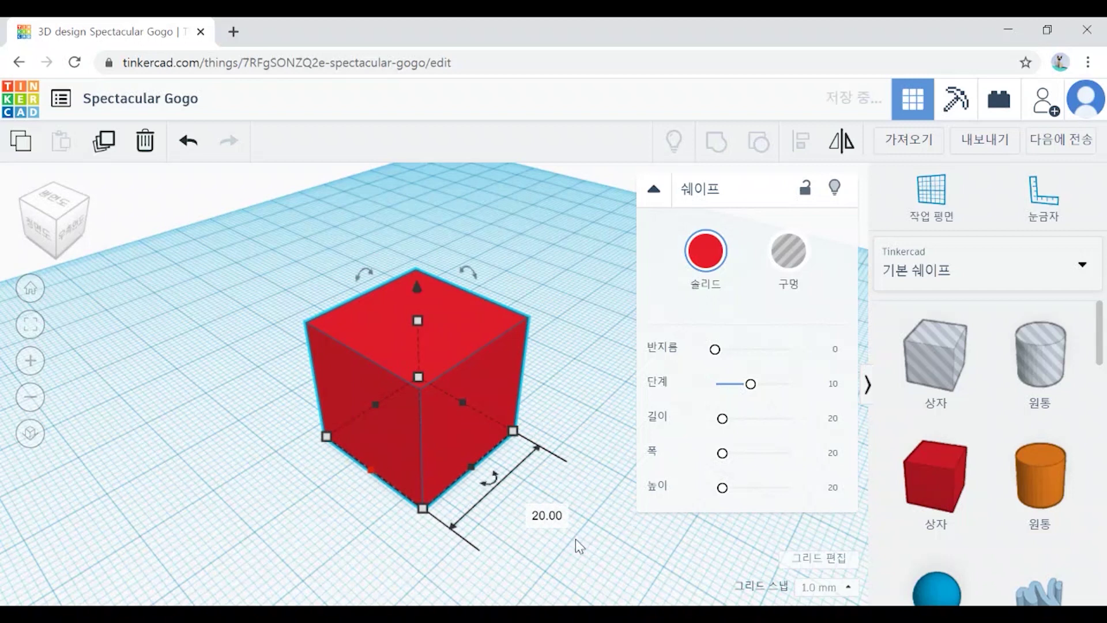
pyautogui.click(532, 520)
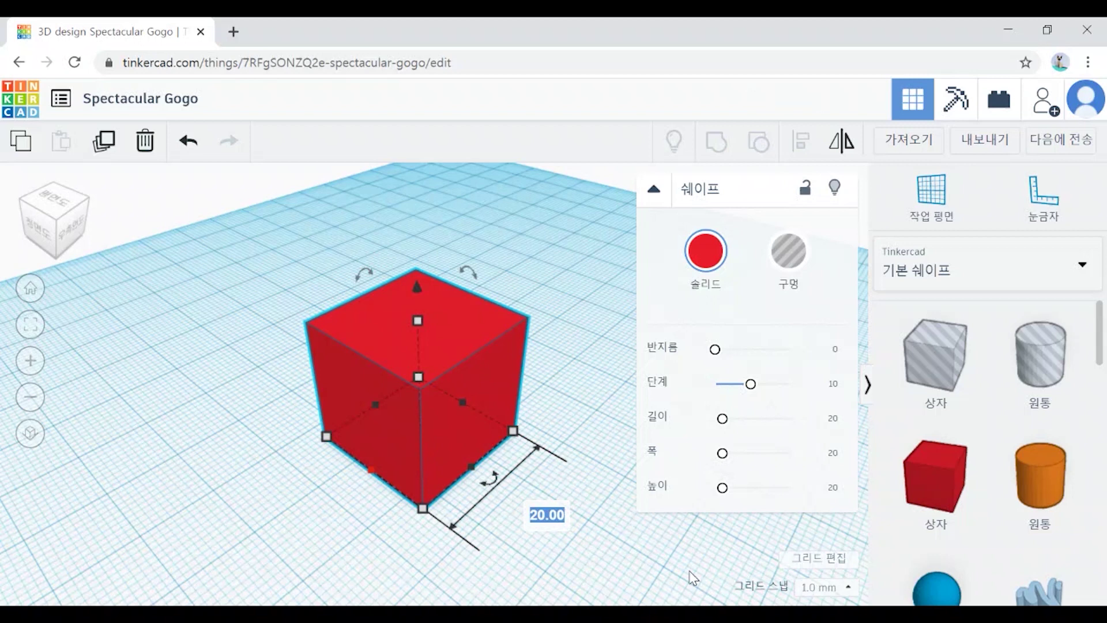
pyautogui.write('30')
pyautogui.press('Return')
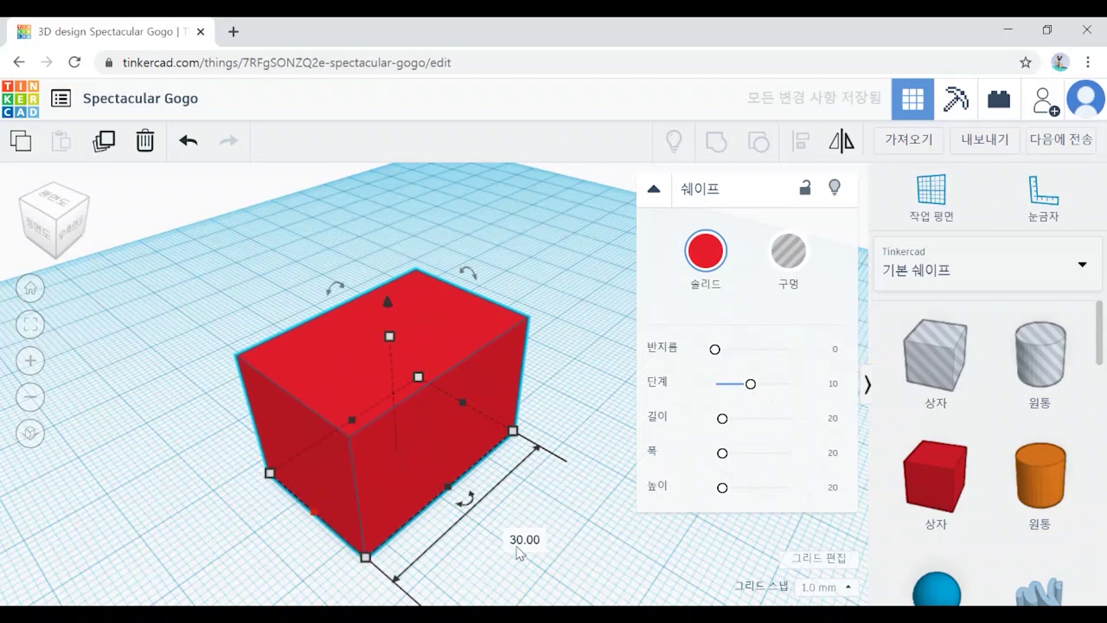
pyautogui.moveTo(605, 568)
pyautogui.mouseDown(button='middle')
pyautogui.moveTo(608, 506)
pyautogui.moveTo(620, 573)
pyautogui.moveTo(621, 559)
pyautogui.mouseUp(button='middle')
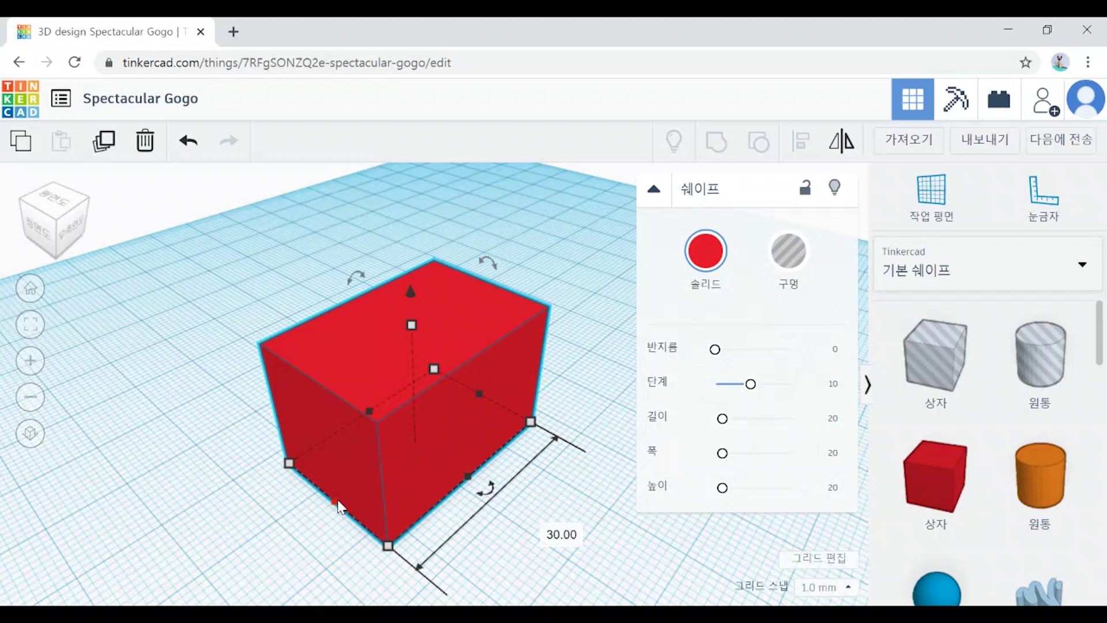
pyautogui.moveTo(334, 505); pyautogui.dragTo(403, 472)
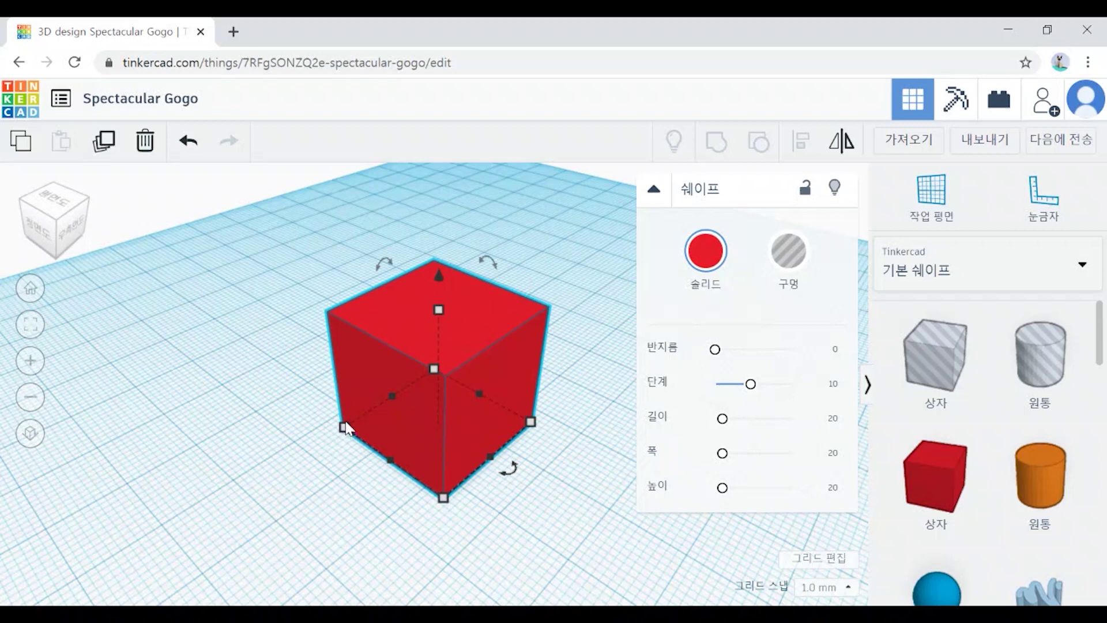
# Stretch the red box from a base corner to 32 by 21 mm, and undo that resize
pyautogui.moveTo(344, 426); pyautogui.dragTo(298, 398)
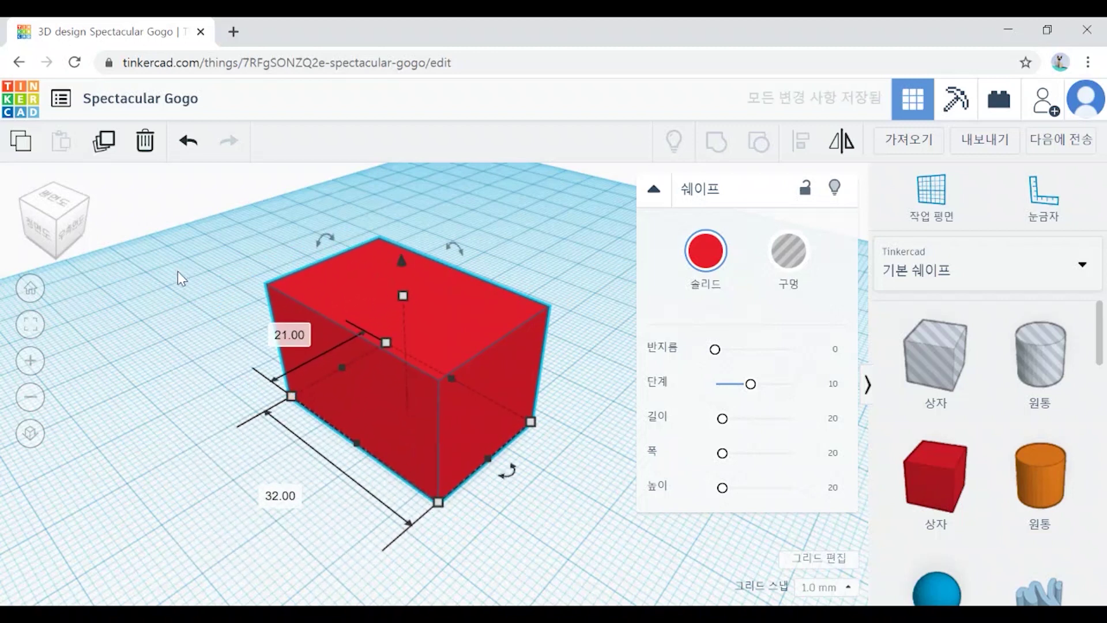
pyautogui.hotkey('ctrl', 'z')
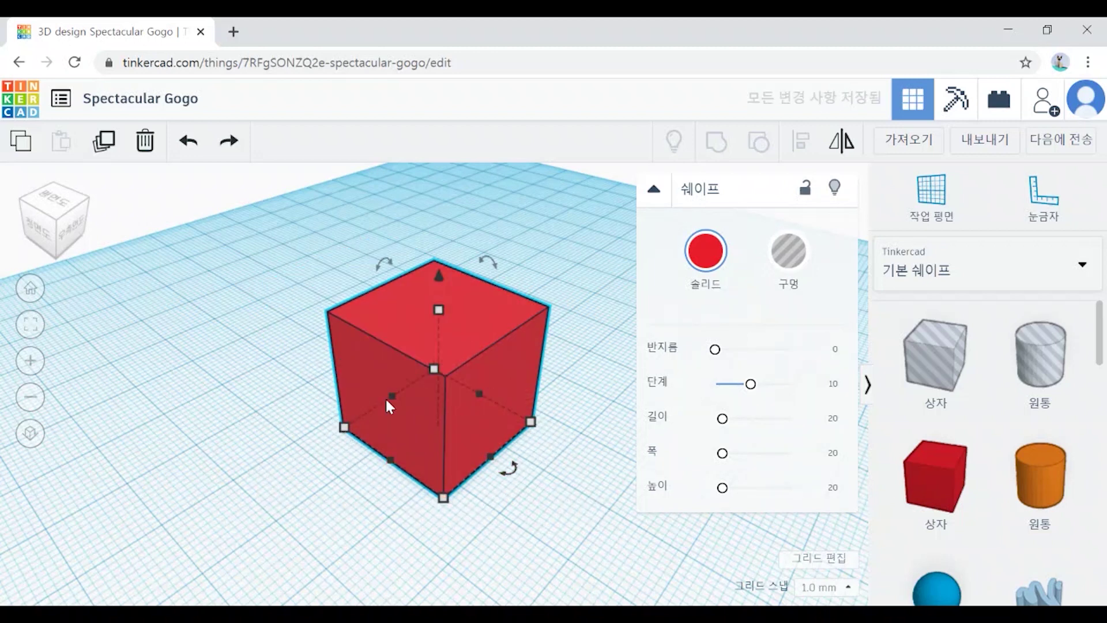
# Stretch the red box upward to a height of 24 mm, viewing it from its right face
pyautogui.moveTo(466, 398); pyautogui.dragTo(386, 445, button='right')
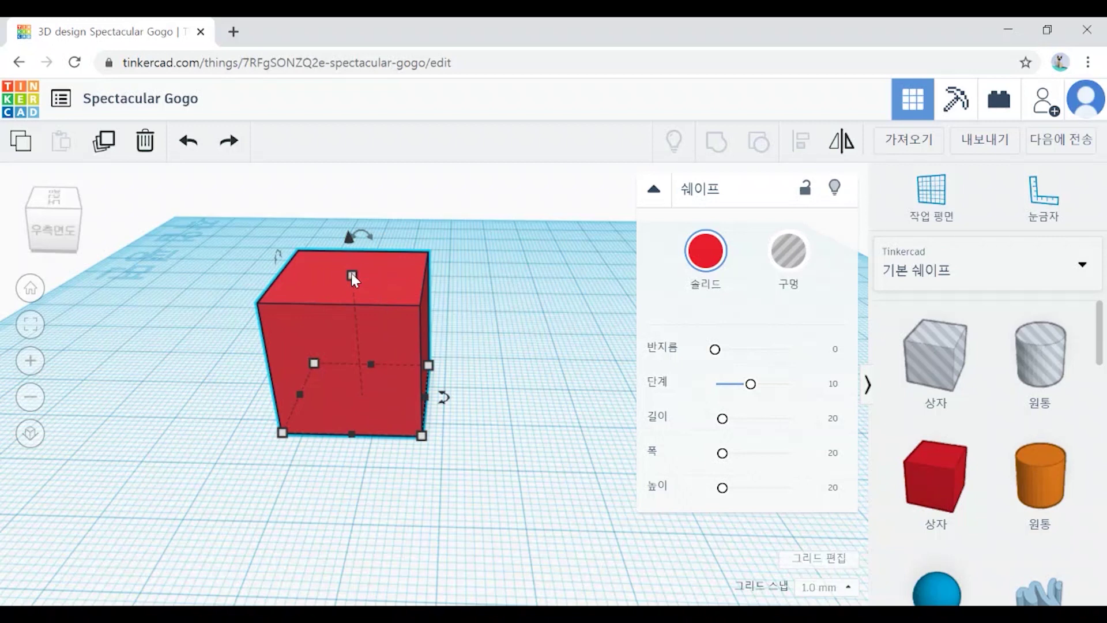
pyautogui.moveTo(356, 276)
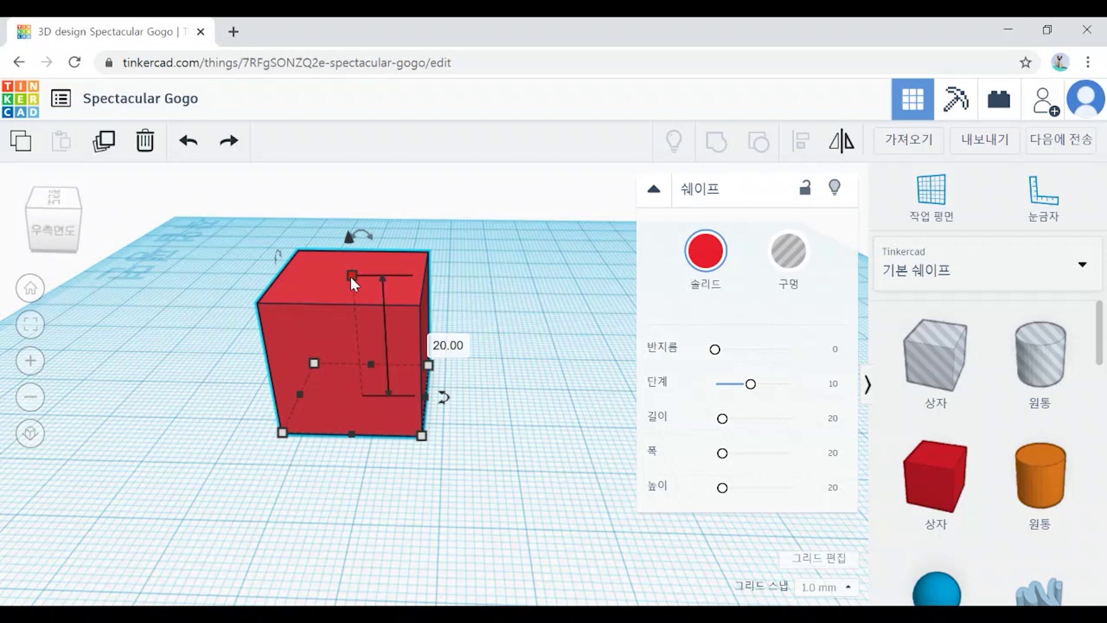
pyautogui.click(352, 275)
pyautogui.moveTo(352, 280)
pyautogui.mouseDown()
pyautogui.moveTo(358, 156)
pyautogui.moveTo(362, 292)
pyautogui.moveTo(382, 389)
pyautogui.moveTo(372, 240)
pyautogui.moveTo(396, 364)
pyautogui.moveTo(390, 262)
pyautogui.moveTo(402, 341)
pyautogui.moveTo(400, 292)
pyautogui.moveTo(419, 554)
pyautogui.moveTo(366, 364)
pyautogui.moveTo(355, 248)
pyautogui.moveTo(361, 296)
pyautogui.moveTo(360, 265)
pyautogui.mouseUp()
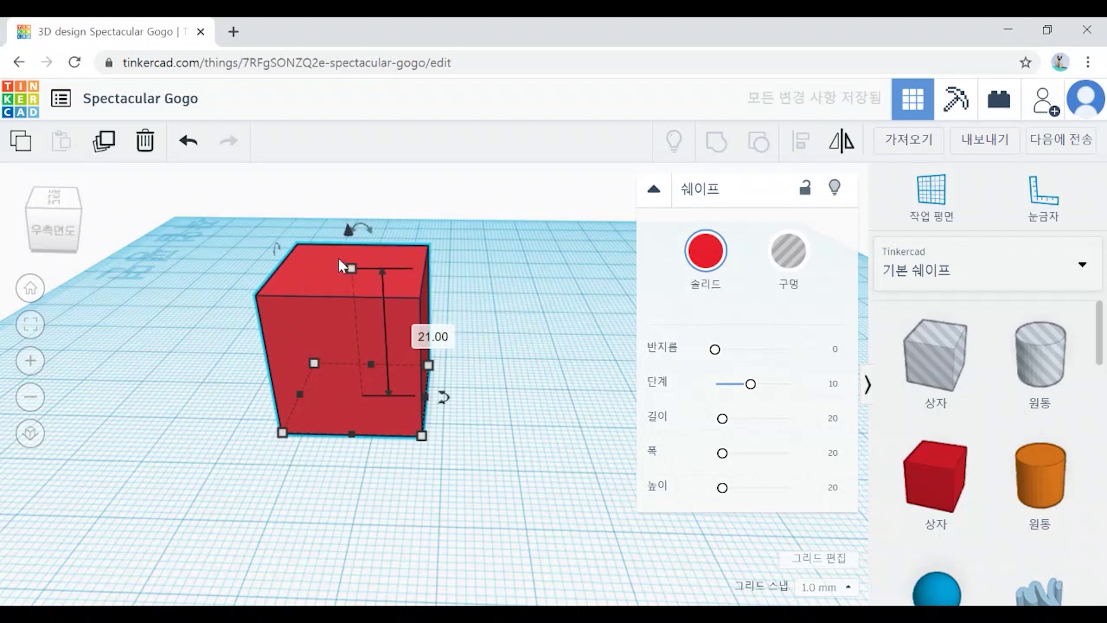
pyautogui.moveTo(347, 269); pyautogui.dragTo(359, 249)
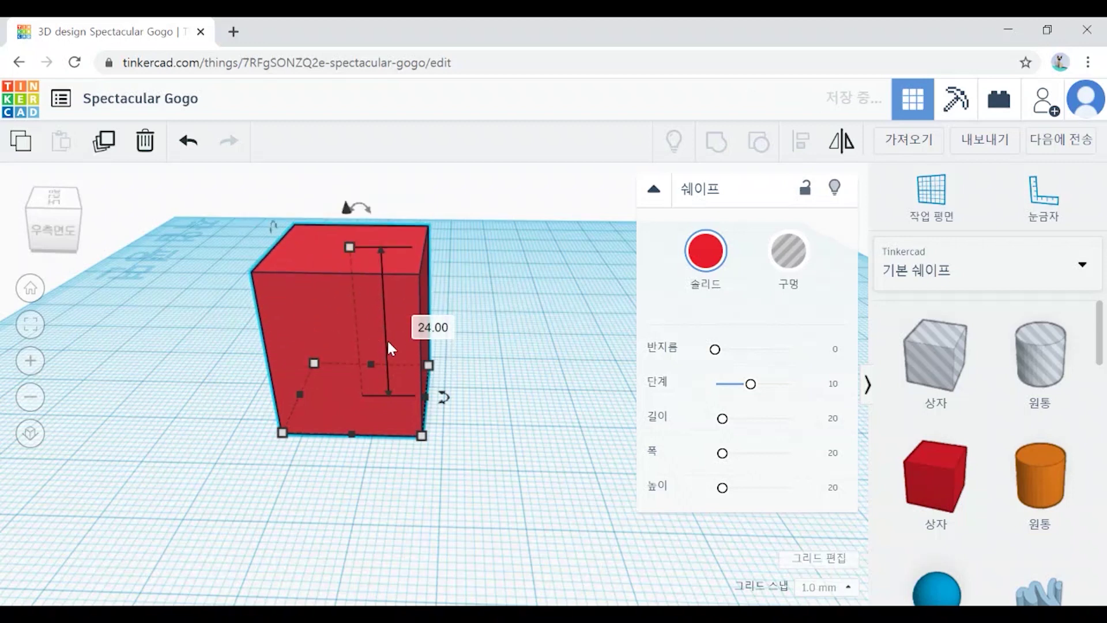
# Set the red box's height to exactly 15 mm
pyautogui.click(433, 327)
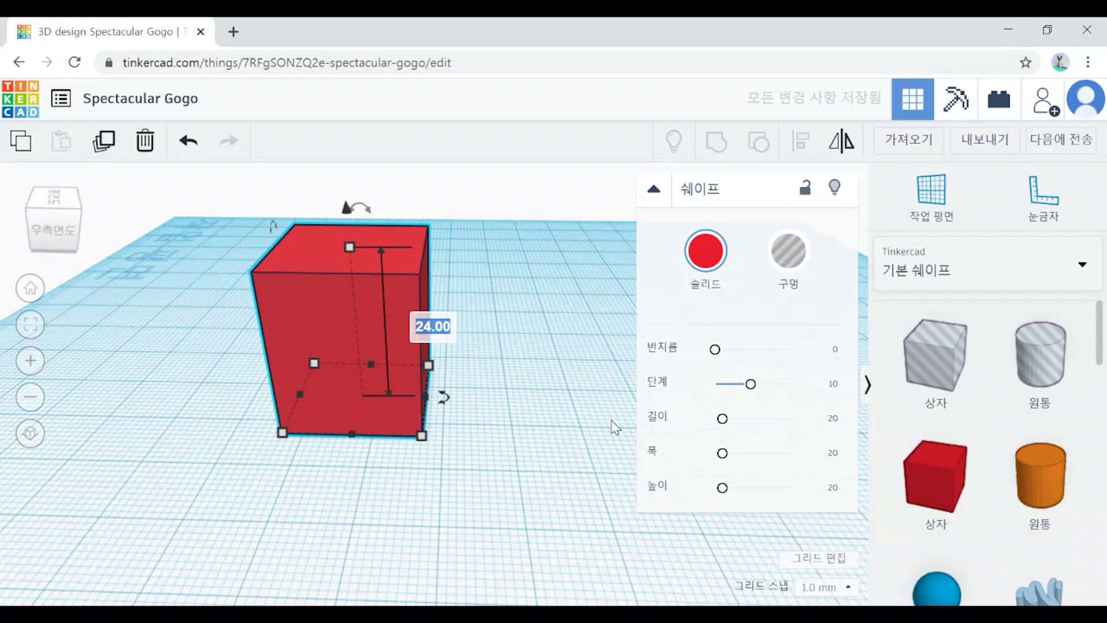
pyautogui.write('1')
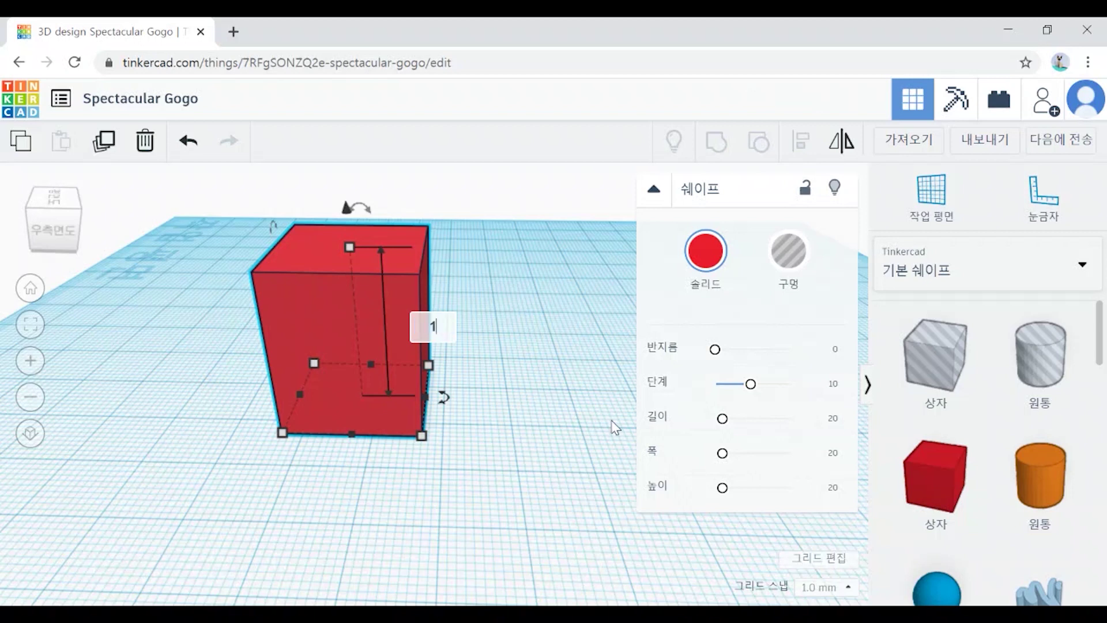
pyautogui.write('5')
pyautogui.press('Return')
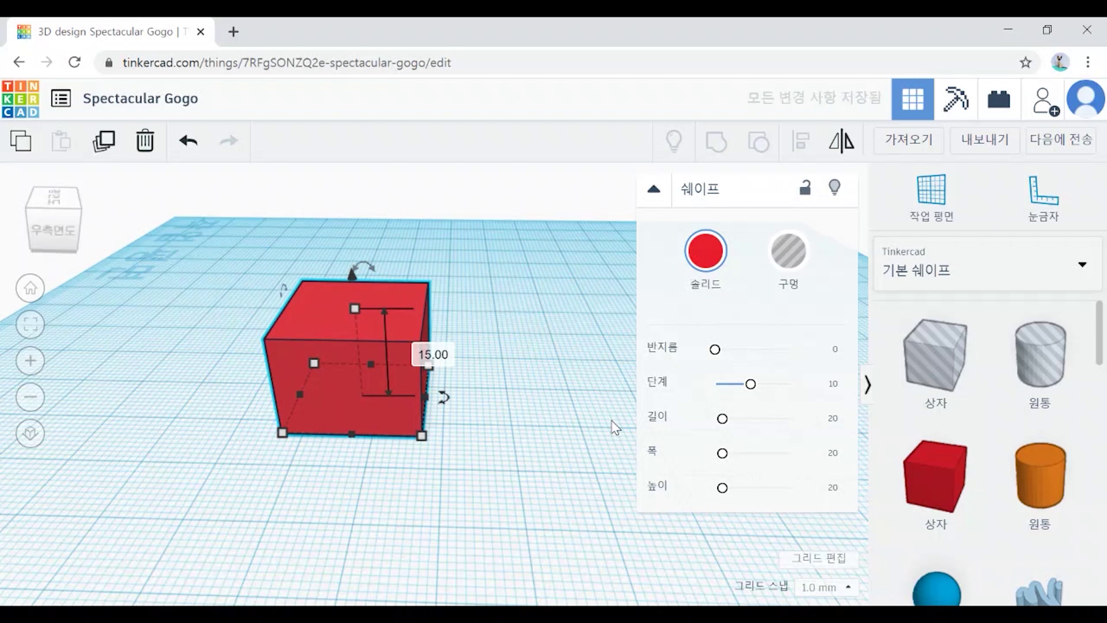
# Examine the resized red box from several angles and distances, and return to the home view
pyautogui.moveTo(462, 490); pyautogui.dragTo(525, 468, button='right')
pyautogui.moveTo(591, 490); pyautogui.dragTo(490, 501, button='right')
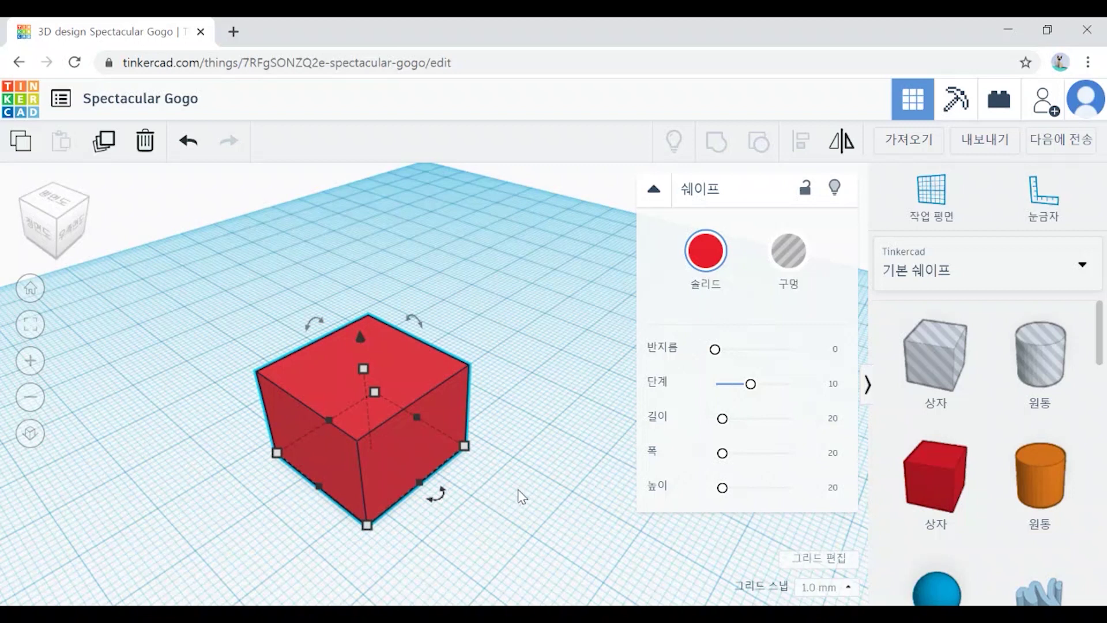
pyautogui.scroll(2, 525, 491)
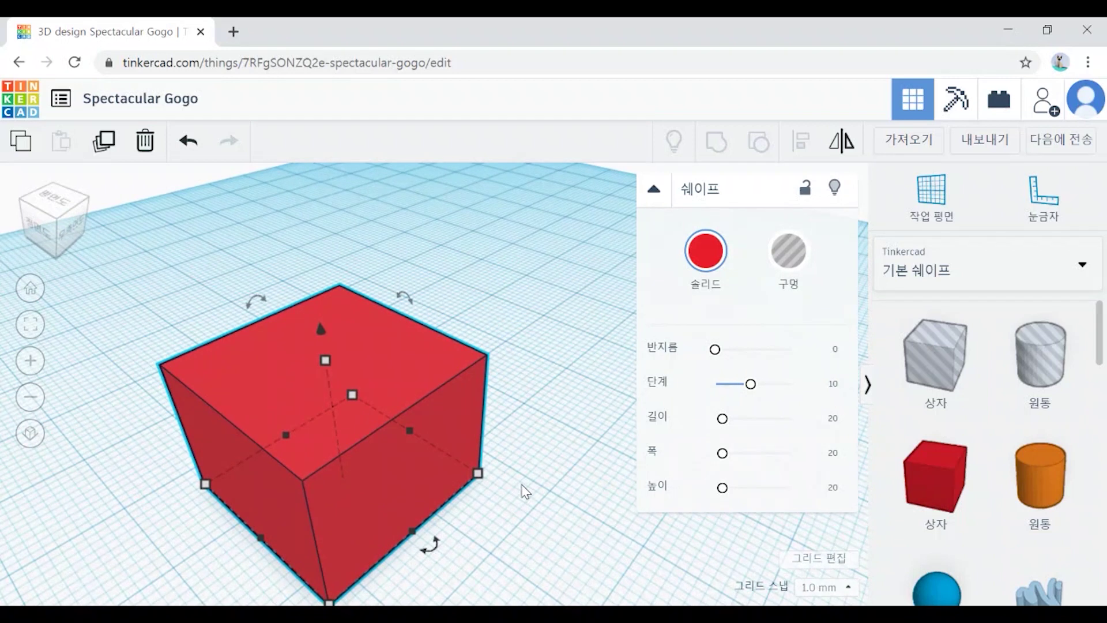
pyautogui.scroll(-4, 525, 492)
pyautogui.moveTo(462, 512); pyautogui.dragTo(589, 533, button='right')
pyautogui.moveTo(586, 527); pyautogui.dragTo(632, 364, button='middle')
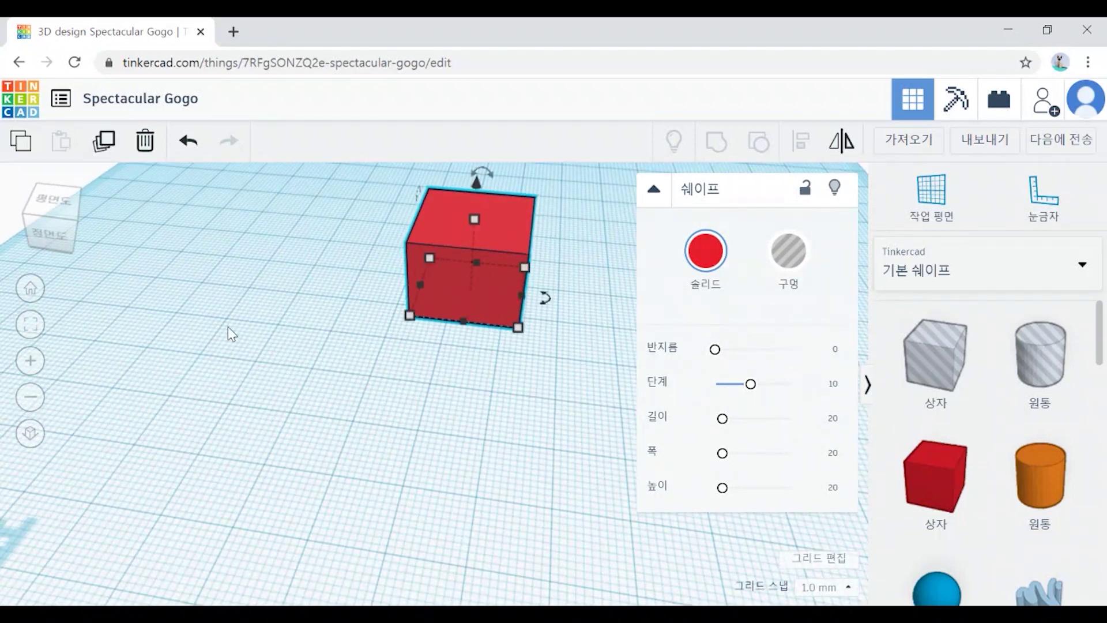
pyautogui.click(35, 295)
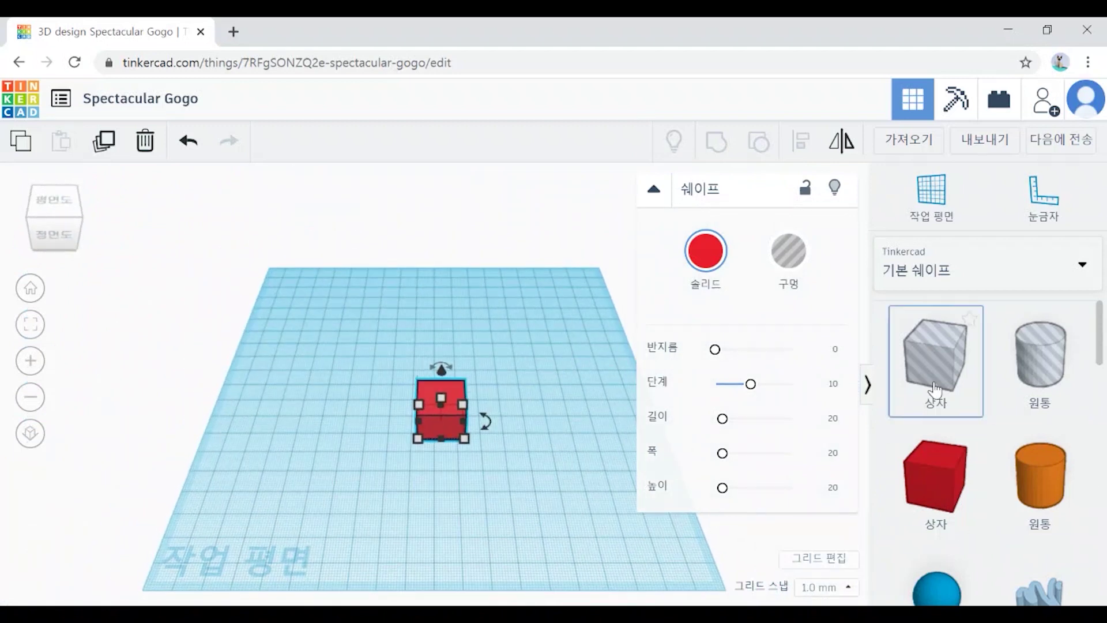
# Place a solid diamond from the basic shapes on the workplane, behind and to the left of the red box
pyautogui.scroll(-10, 937, 392)
pyautogui.scroll(1, 954, 397)
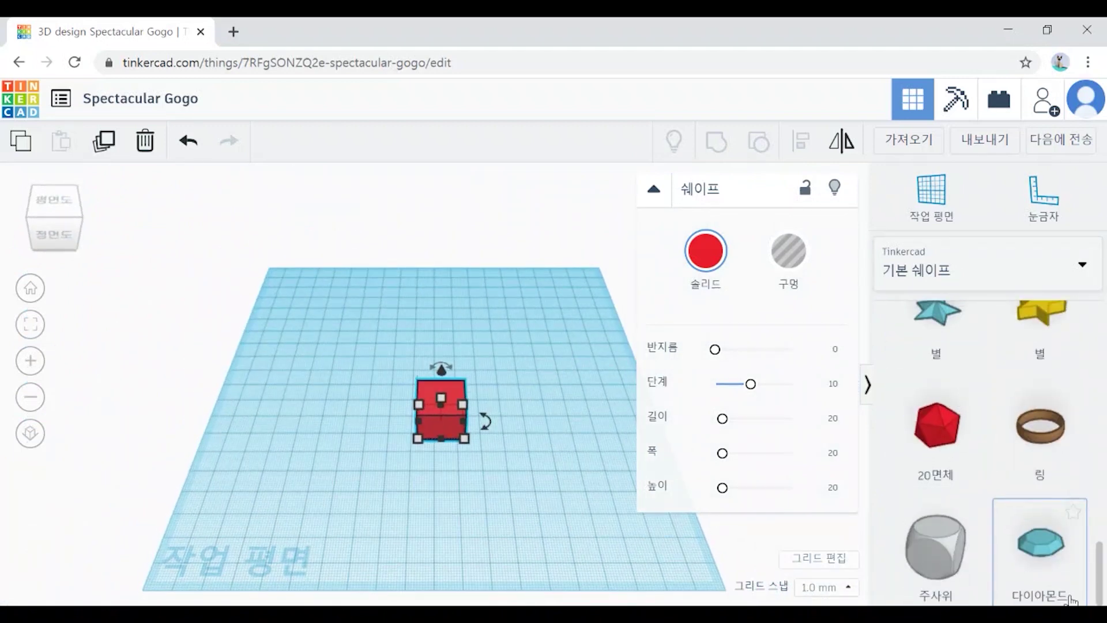
pyautogui.moveTo(1049, 557); pyautogui.dragTo(319, 365)
pyautogui.moveTo(415, 454); pyautogui.dragTo(418, 445, button='right')
pyautogui.moveTo(482, 421); pyautogui.dragTo(488, 508, button='right')
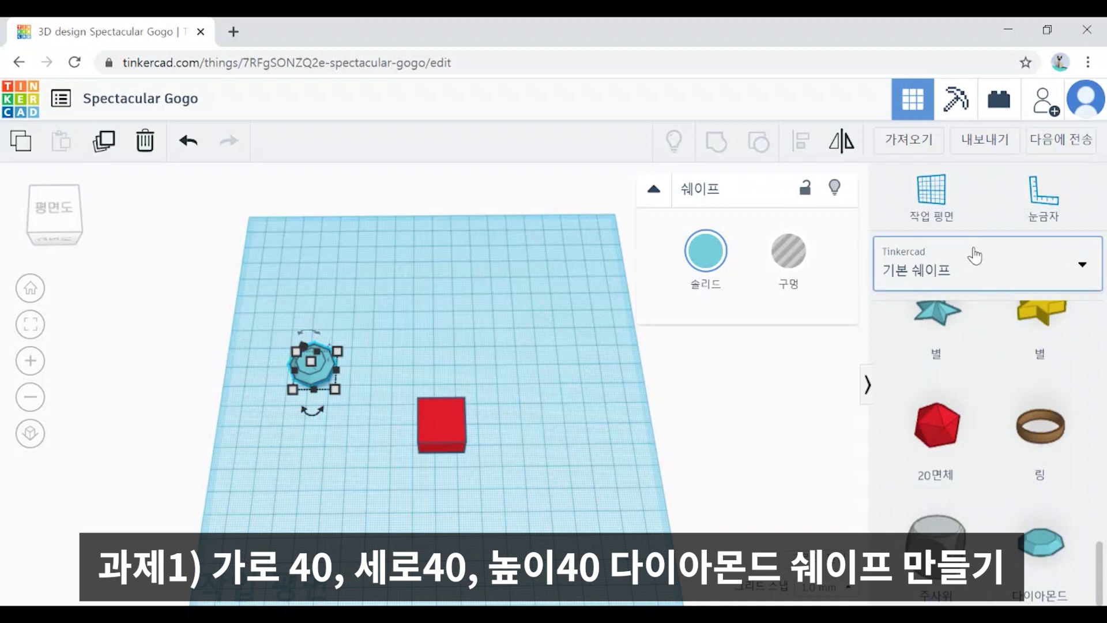
pyautogui.moveTo(544, 527); pyautogui.dragTo(538, 485, button='right')
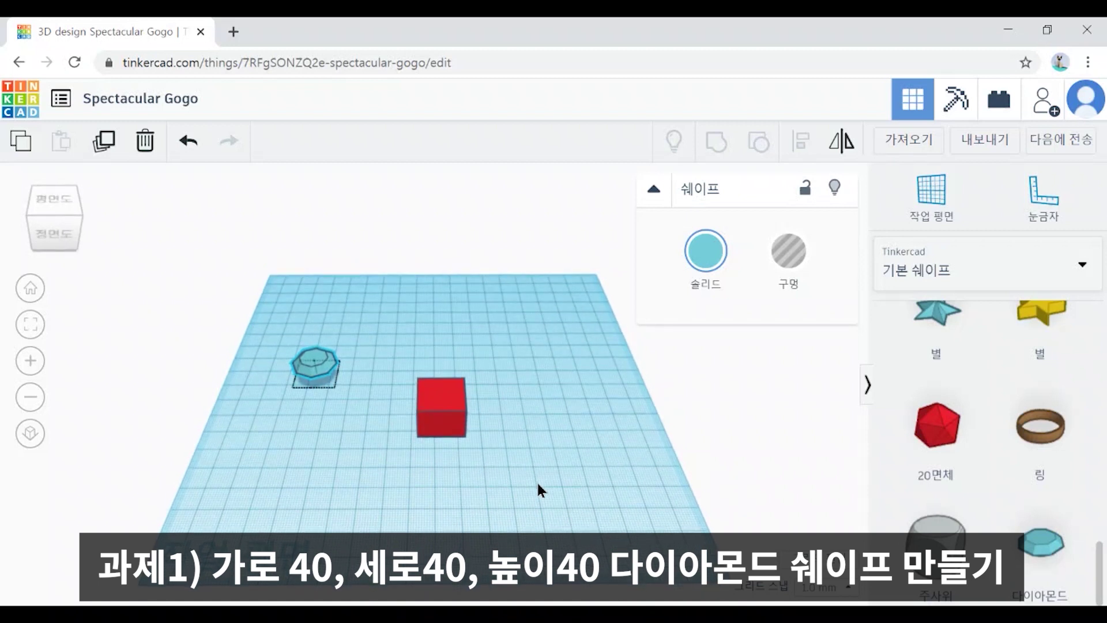
pyautogui.scroll(3, 538, 483)
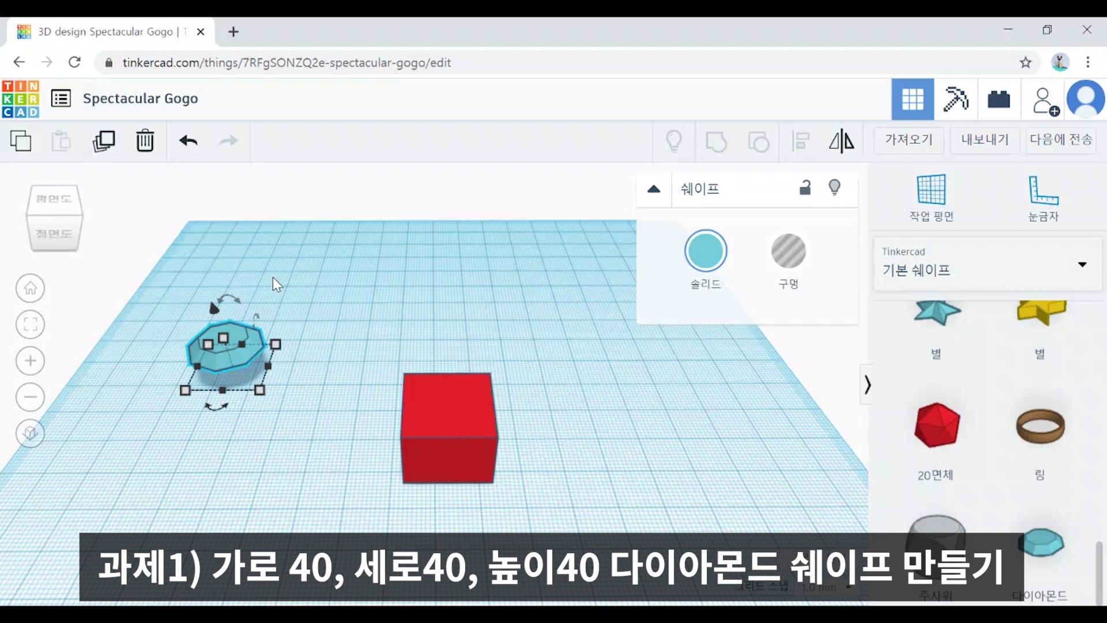
pyautogui.scroll(-3, 454, 283)
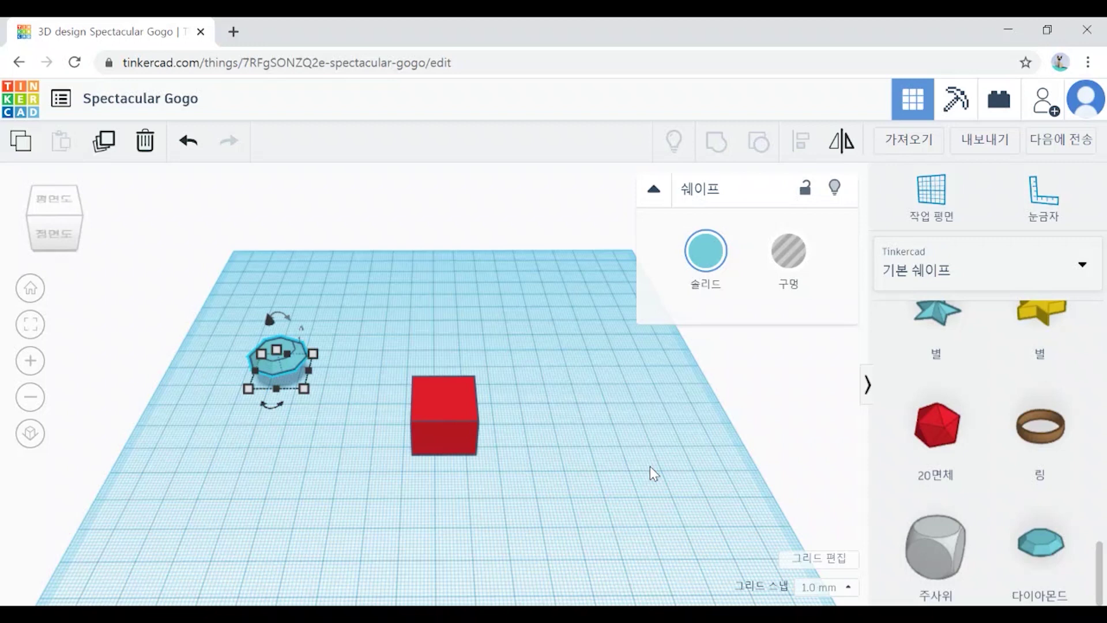
# Delete the diamond so that only the red box is left on the workplane
pyautogui.moveTo(596, 501); pyautogui.dragTo(473, 503, button='right')
pyautogui.moveTo(226, 237); pyautogui.dragTo(424, 349)
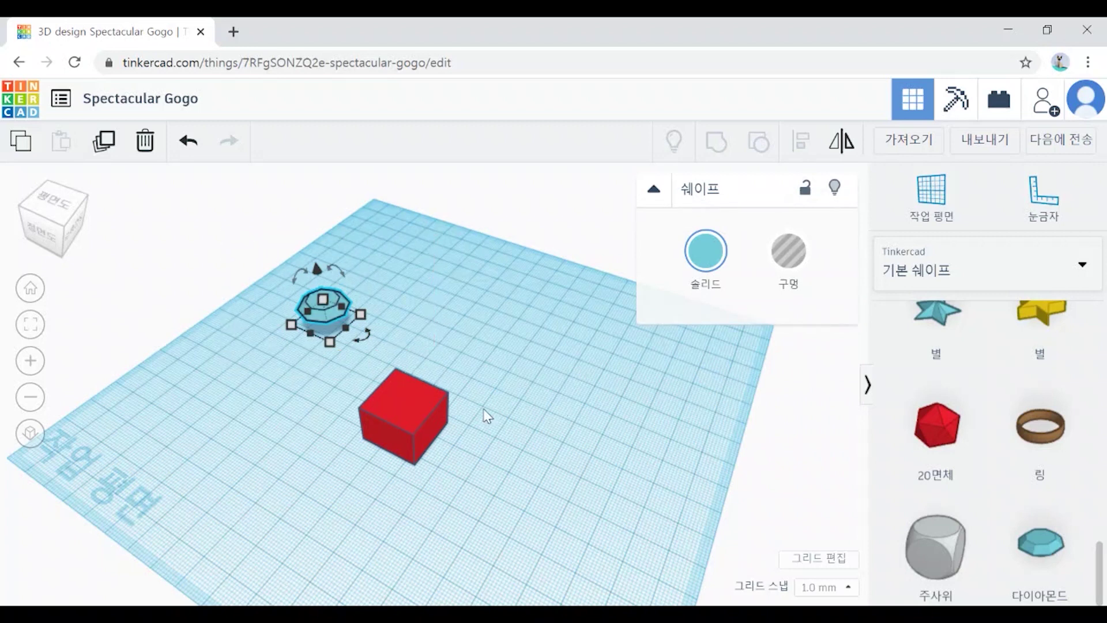
pyautogui.press('Delete')
# Try raising the red box off the workplane with its vertical move handle from a low, close angle, and deselect it
pyautogui.scroll(5, 498, 428)
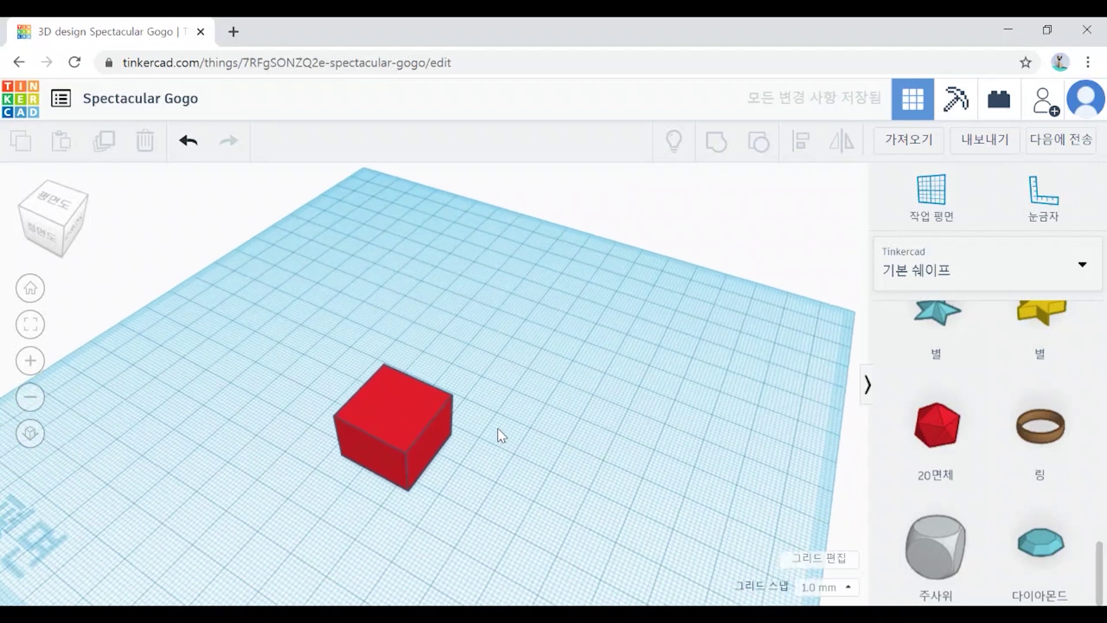
pyautogui.click(30, 287)
pyautogui.moveTo(538, 463); pyautogui.dragTo(414, 420, button='right')
pyautogui.scroll(5, 480, 476)
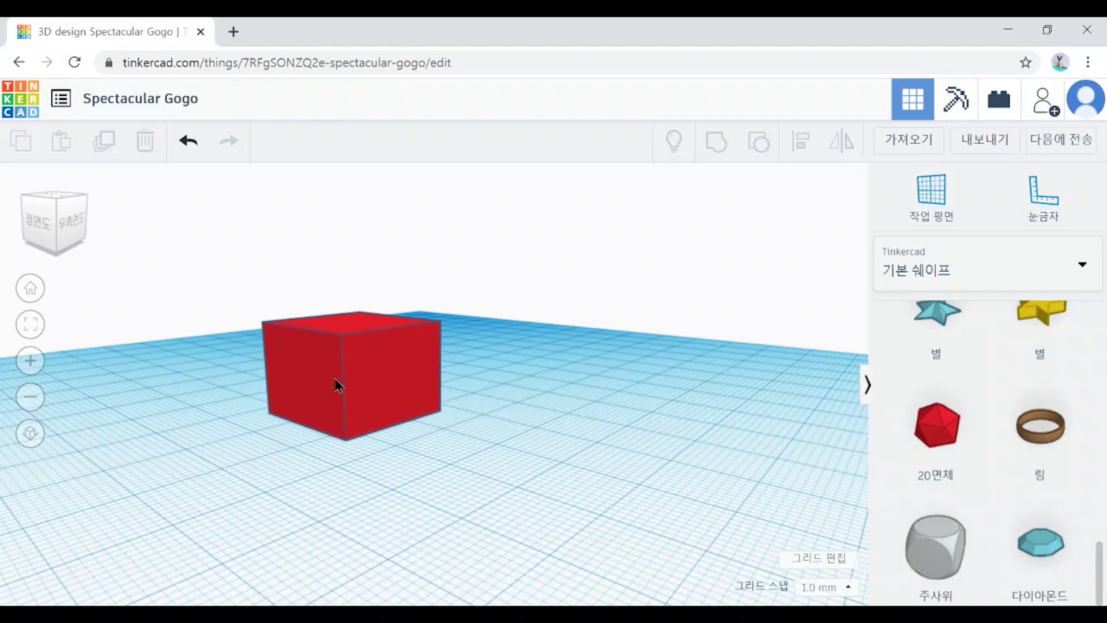
pyautogui.click(336, 383)
pyautogui.moveTo(536, 514); pyautogui.dragTo(563, 531, button='right')
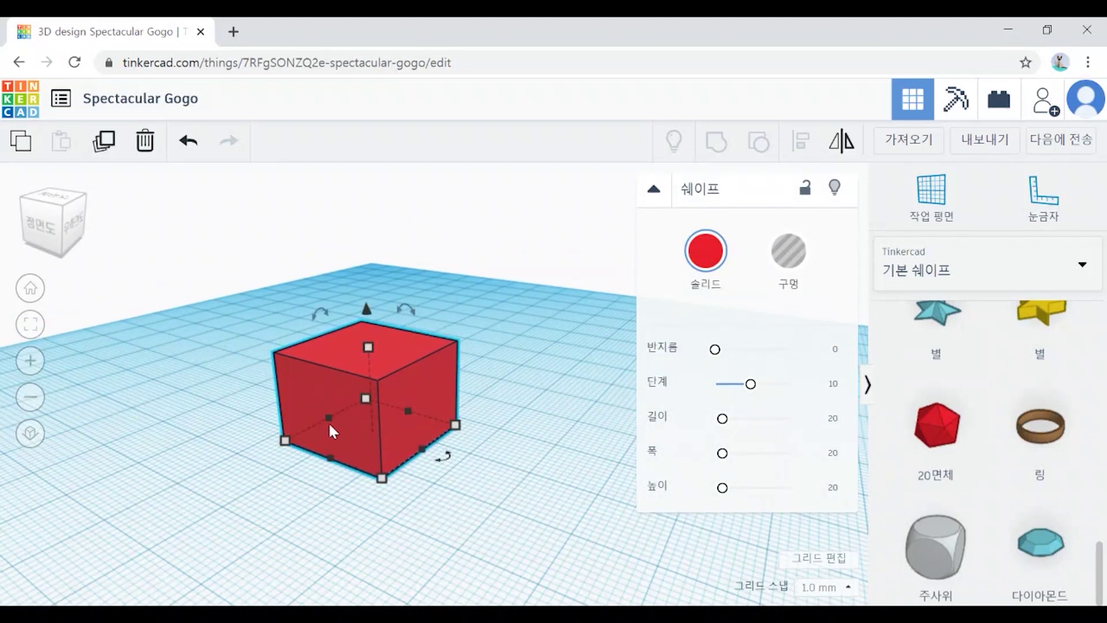
pyautogui.scroll(2, 515, 525)
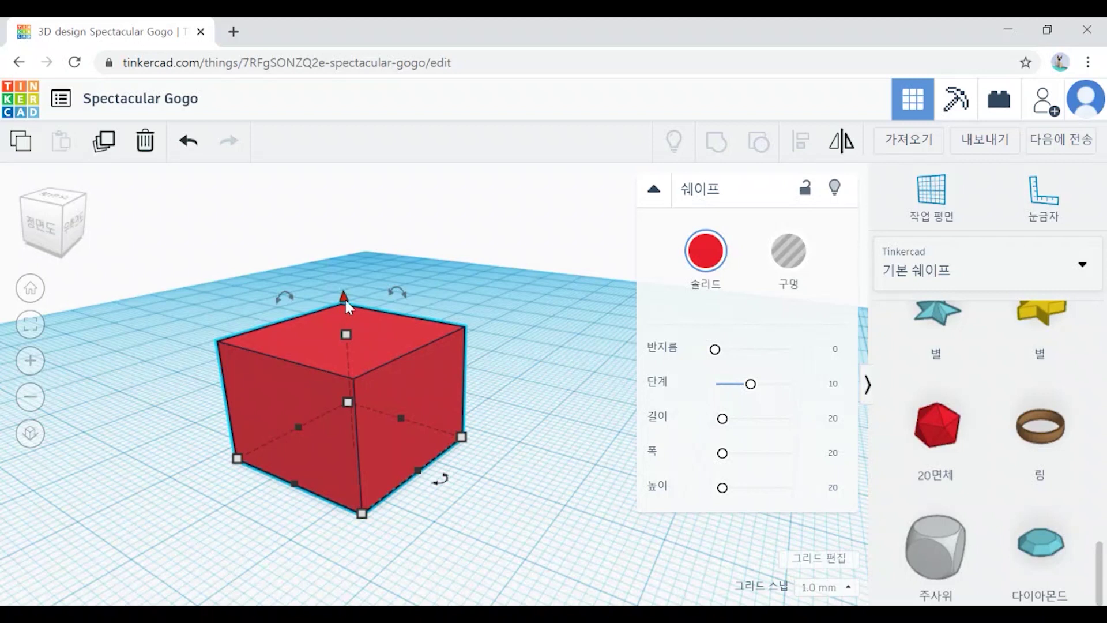
pyautogui.moveTo(343, 295); pyautogui.dragTo(344, 297)
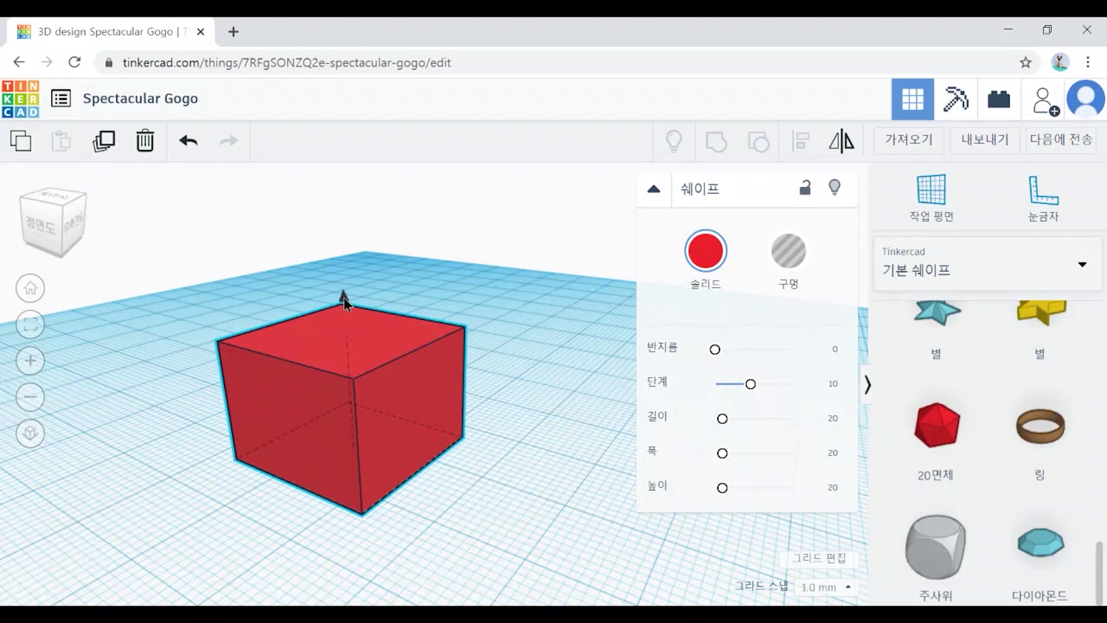
pyautogui.moveTo(344, 297); pyautogui.dragTo(420, 289)
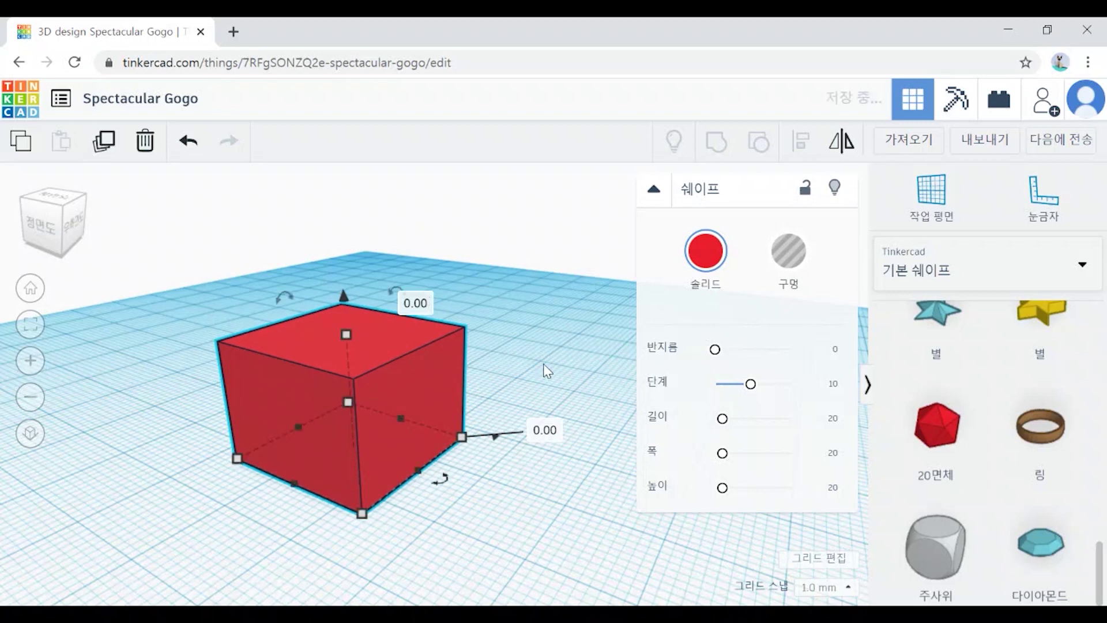
pyautogui.click(551, 346)
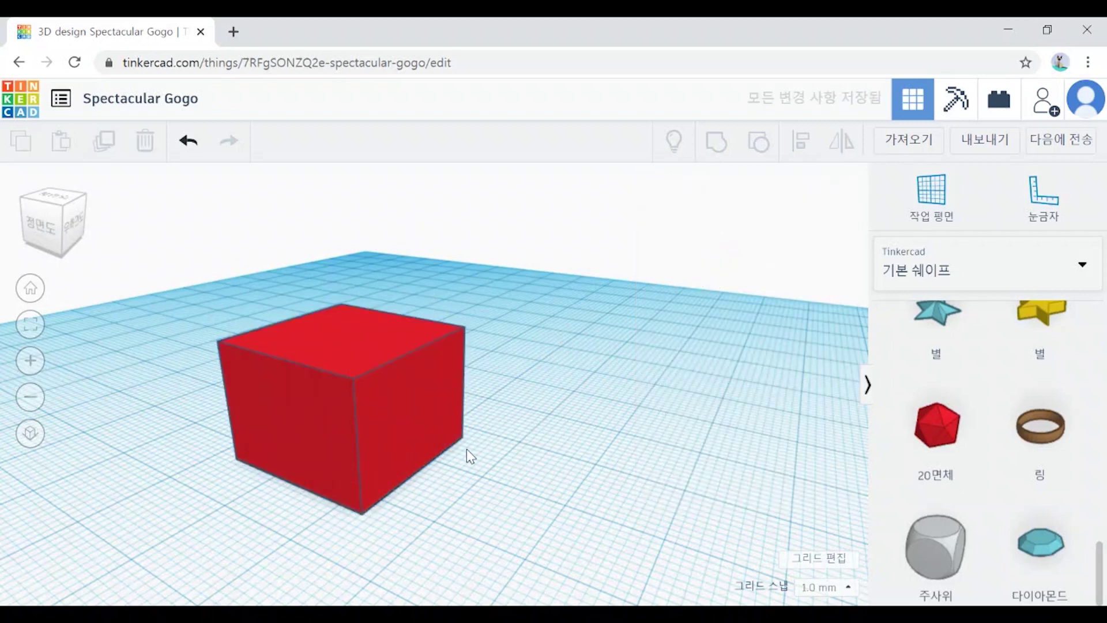
# Move the red box a short distance across the workplane toward the viewer, and deselect it
pyautogui.click(345, 431)
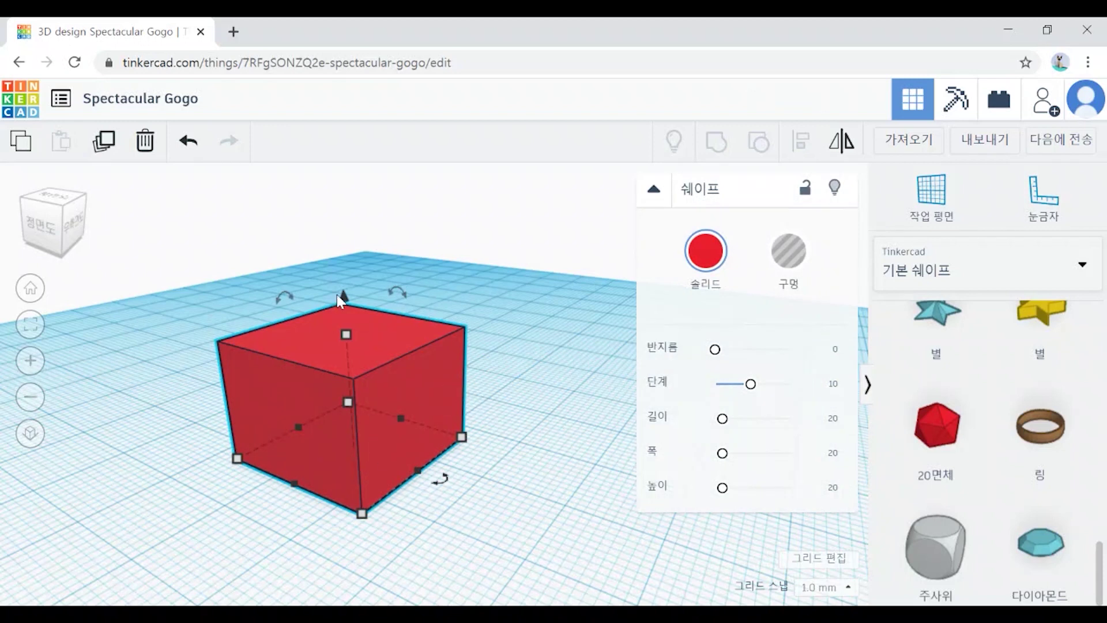
pyautogui.moveTo(340, 299); pyautogui.dragTo(365, 293)
pyautogui.moveTo(297, 460); pyautogui.dragTo(358, 504)
pyautogui.click(453, 600)
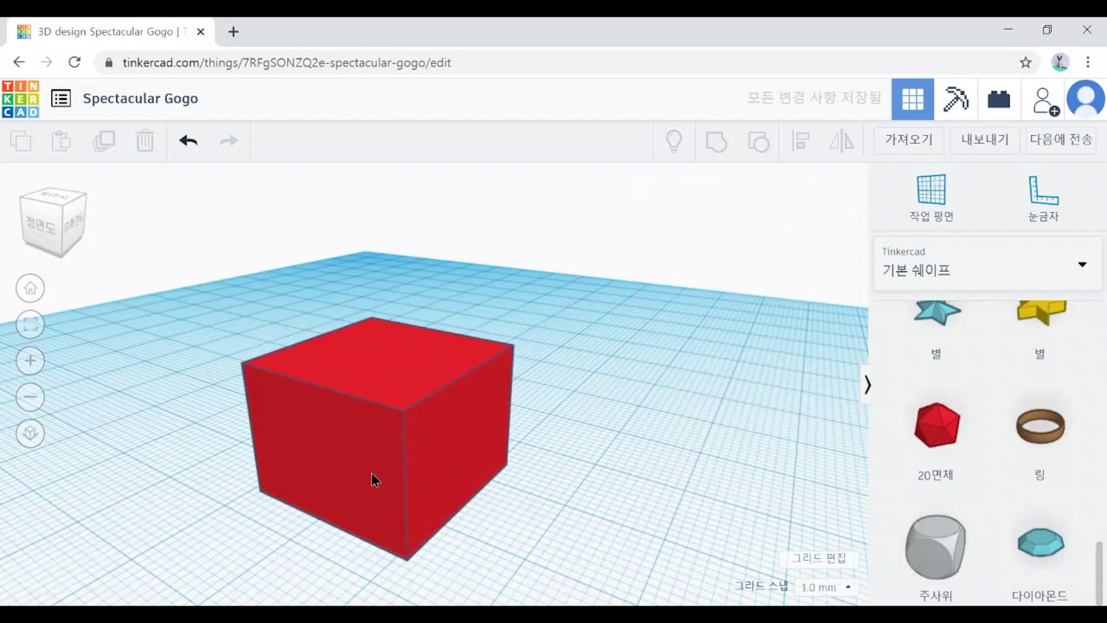
# Move the red box -13 mm and -3 mm across the workplane and nudge it farther from the viewer in small grid steps
pyautogui.moveTo(372, 478); pyautogui.dragTo(297, 429)
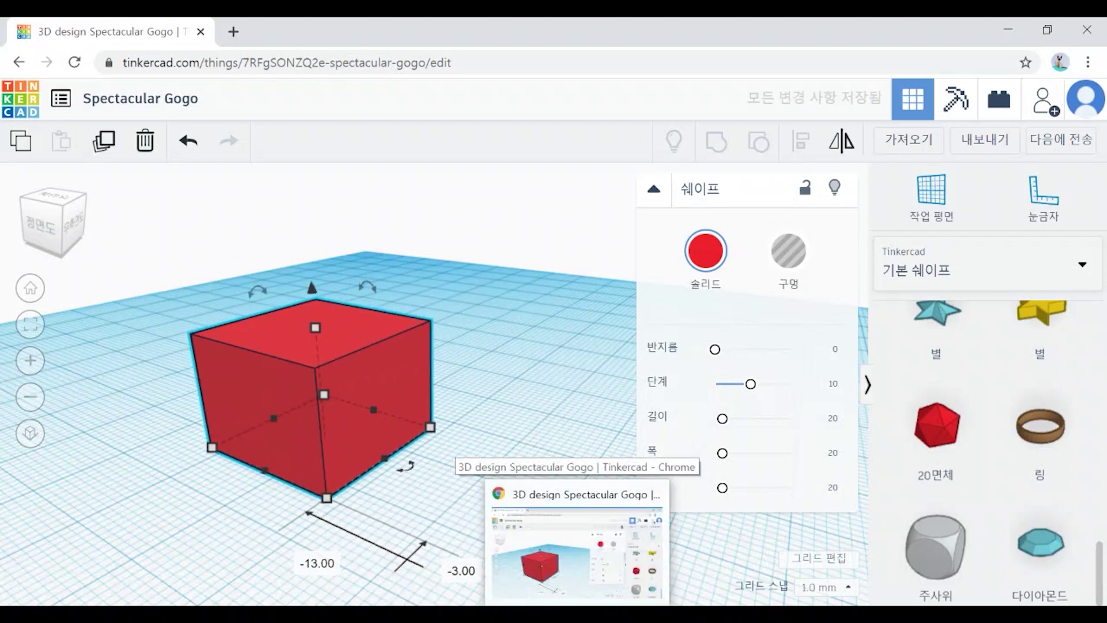
pyautogui.press('Up')
pyautogui.press('Up')
pyautogui.press('Up')
pyautogui.press('Up')
pyautogui.press('Up')
pyautogui.press('Up')
pyautogui.press('Up')
pyautogui.press('Up')
pyautogui.press('Up')
pyautogui.press('Up')
pyautogui.press('Up')
pyautogui.press('Up')
pyautogui.press('Up')
pyautogui.press('Up')
pyautogui.press('Up')
pyautogui.press('Up')
pyautogui.press('Up')
pyautogui.press('Up')
pyautogui.press('Up')
pyautogui.press('Up')
pyautogui.press('Left')
pyautogui.press('Left')
pyautogui.press('Left')
pyautogui.press('Left')
pyautogui.press('Left')
pyautogui.press('Left')
pyautogui.press('Left')
pyautogui.press('Left')
pyautogui.press('Left')
pyautogui.press('Left')
pyautogui.press('Left')
pyautogui.press('Left')
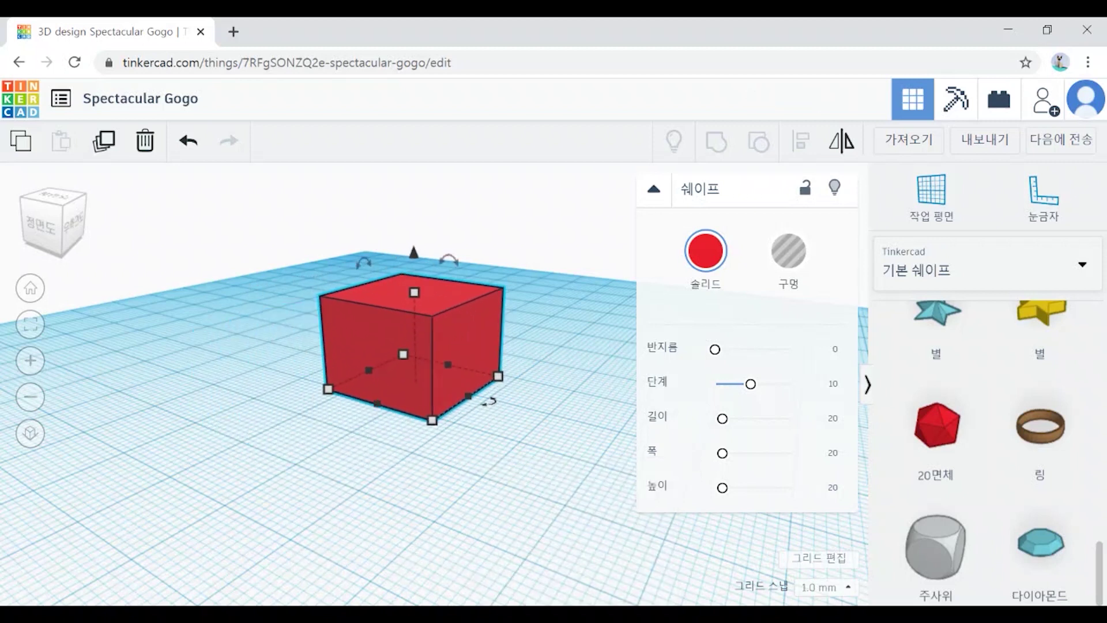
# Nudge the red box repeatedly in small grid steps toward the left side of the workplane
pyautogui.press('Left')
pyautogui.press('Left')
pyautogui.press('Left')
pyautogui.press('Left')
pyautogui.press('Left')
pyautogui.press('Left')
pyautogui.press('Left')
pyautogui.press('Left')
pyautogui.press('Left')
pyautogui.press('Left')
pyautogui.press('Left')
pyautogui.press('Left')
pyautogui.press('Left')
pyautogui.press('Left')
pyautogui.press('Left')
pyautogui.press('Left')
pyautogui.press('Left')
pyautogui.press('Left')
pyautogui.press('Left')
pyautogui.press('Left')
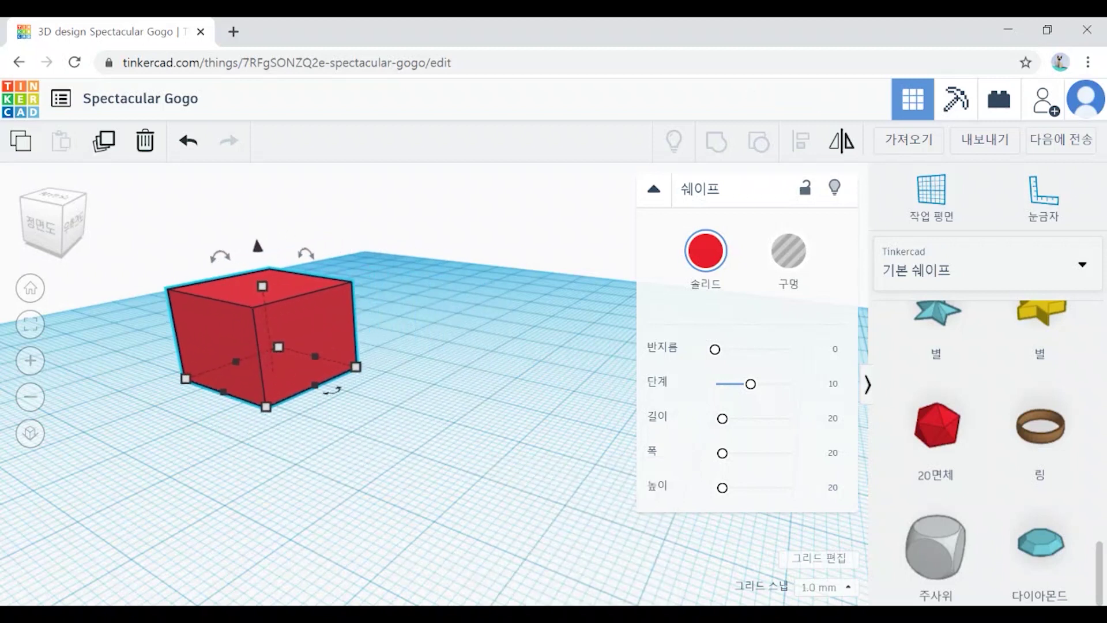
# Nudge the red box back and forth in small grid steps, leaving it at the left and nearer the viewer
pyautogui.press('Right')
pyautogui.press('Right')
pyautogui.press('Right')
pyautogui.press('Right')
pyautogui.press('Right')
pyautogui.press('Right')
pyautogui.press('Right')
pyautogui.press('Right')
pyautogui.press('Right')
pyautogui.press('Right')
pyautogui.press('Right')
pyautogui.press('Right')
pyautogui.press('Right')
pyautogui.press('Right')
pyautogui.press('Right')
pyautogui.press('Right')
pyautogui.press('Right')
pyautogui.press('Right')
pyautogui.press('Right')
pyautogui.press('Right')
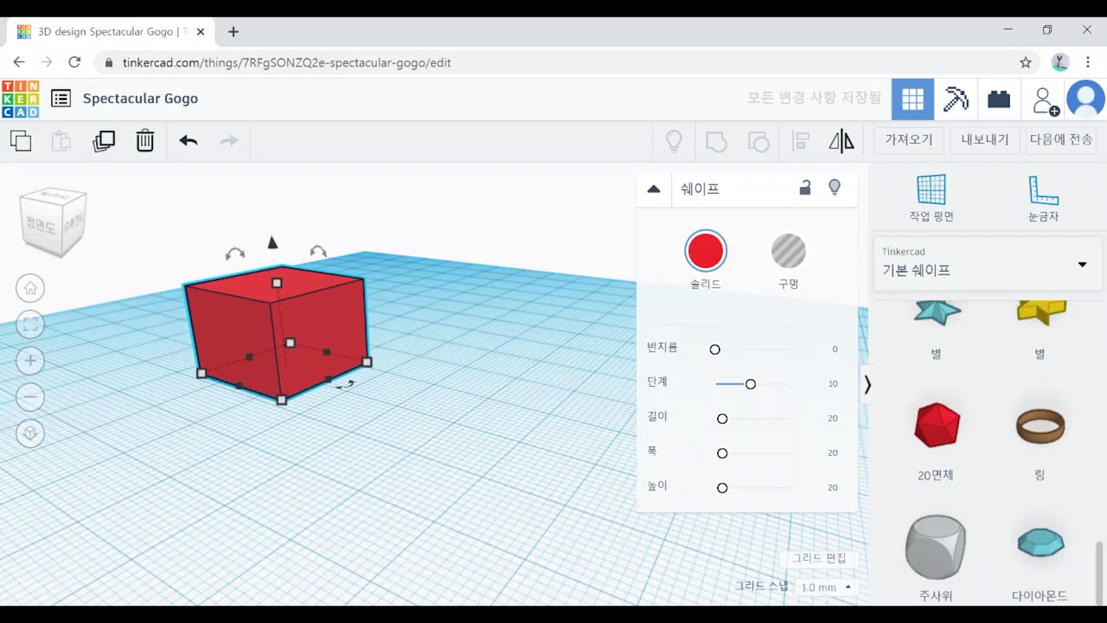
pyautogui.press('Left')
pyautogui.press('Left')
pyautogui.press('Left')
pyautogui.press('Left')
pyautogui.press('Left')
pyautogui.press('Left')
pyautogui.press('Left')
pyautogui.press('Left')
pyautogui.press('Left')
pyautogui.press('Left')
pyautogui.press('Left')
pyautogui.press('Left')
pyautogui.press('Right')
pyautogui.press('Right')
pyautogui.press('Right')
pyautogui.press('Right')
pyautogui.press('Right')
pyautogui.press('Right')
pyautogui.press('Right')
pyautogui.press('Right')
pyautogui.press('Right')
pyautogui.press('Right')
pyautogui.press('Right')
pyautogui.press('Right')
pyautogui.press('Right')
pyautogui.press('Right')
pyautogui.press('Right')
pyautogui.press('Right')
pyautogui.press('Right')
pyautogui.press('Right')
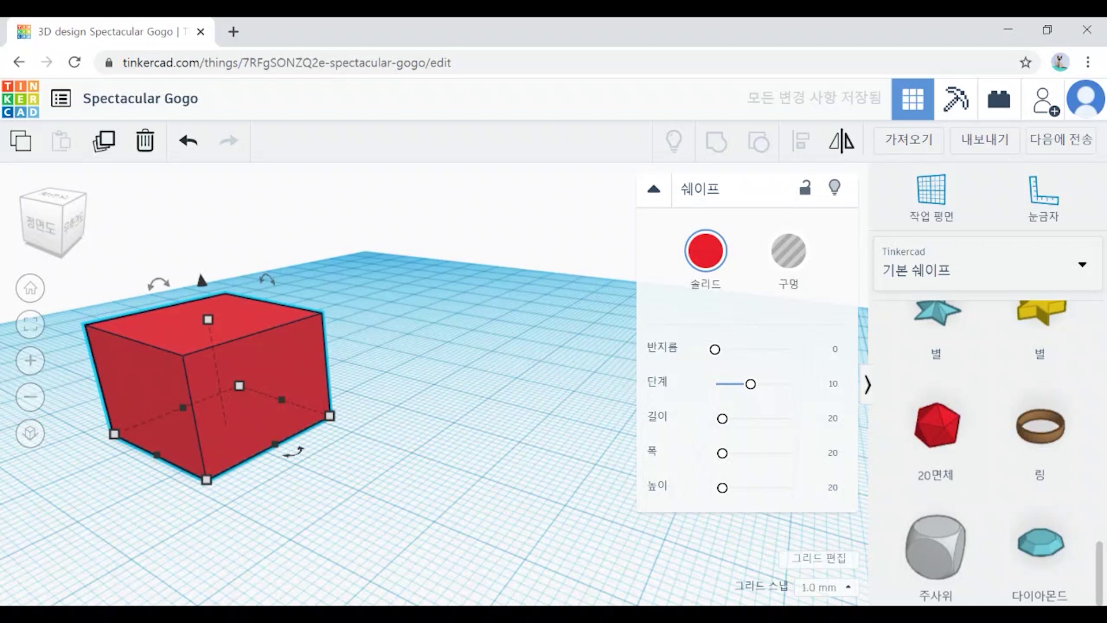
# Nudge the red box in small grid steps back toward the middle of the visible workplane
pyautogui.press('Up')
pyautogui.press('Up')
pyautogui.press('Up')
pyautogui.press('Up')
pyautogui.press('Up')
pyautogui.press('Up')
pyautogui.press('Up')
pyautogui.press('Up')
pyautogui.press('Up')
pyautogui.press('Up')
pyautogui.press('Up')
pyautogui.press('Up')
pyautogui.press('Up')
pyautogui.press('Up')
pyautogui.press('Up')
pyautogui.press('Up')
pyautogui.press('Up')
pyautogui.press('Up')
pyautogui.press('Up')
pyautogui.press('Up')
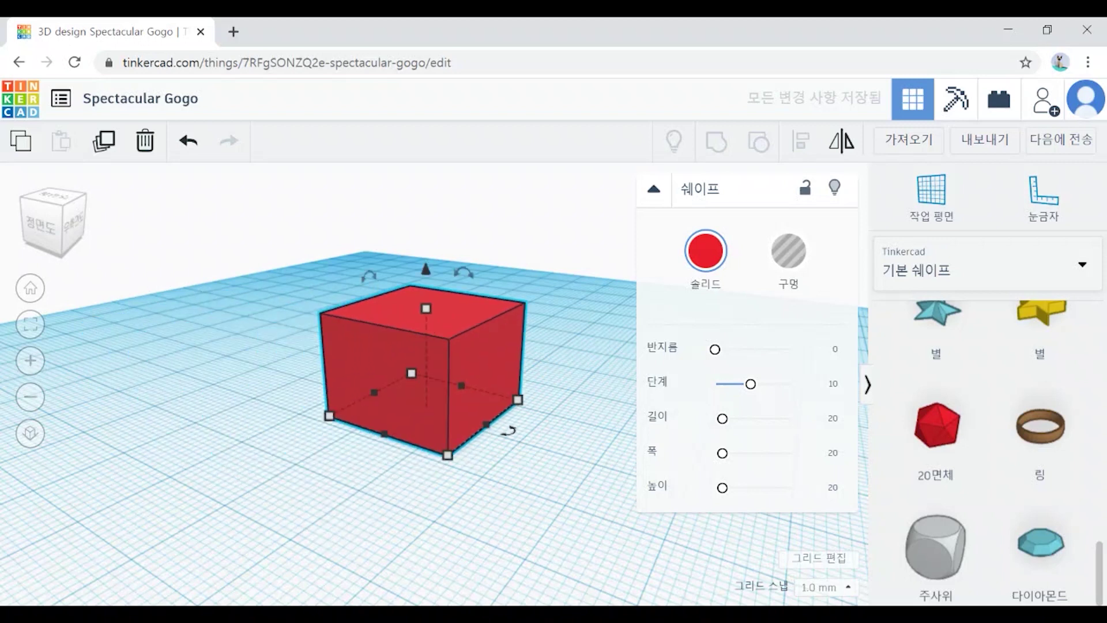
# Nudge the red box in small grid steps toward the left side again, ending closer to the viewer
pyautogui.press('Left')
pyautogui.press('Left')
pyautogui.press('Left')
pyautogui.press('Left')
pyautogui.press('Left')
pyautogui.press('Left')
pyautogui.press('Left')
pyautogui.press('Left')
pyautogui.press('Left')
pyautogui.press('Left')
pyautogui.press('Left')
pyautogui.press('Left')
pyautogui.press('Left')
pyautogui.press('Left')
pyautogui.press('Left')
pyautogui.press('Left')
pyautogui.press('Left')
pyautogui.press('Left')
pyautogui.press('Left')
pyautogui.press('Left')
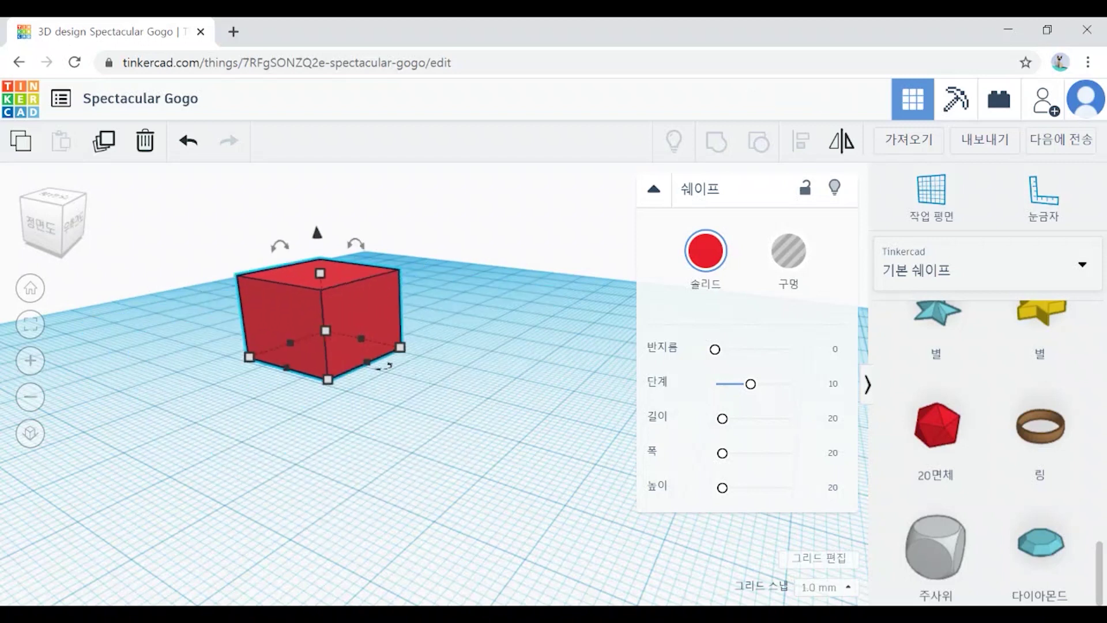
pyautogui.press('Left')
pyautogui.press('Left')
pyautogui.press('Left')
pyautogui.press('Left')
pyautogui.press('Left')
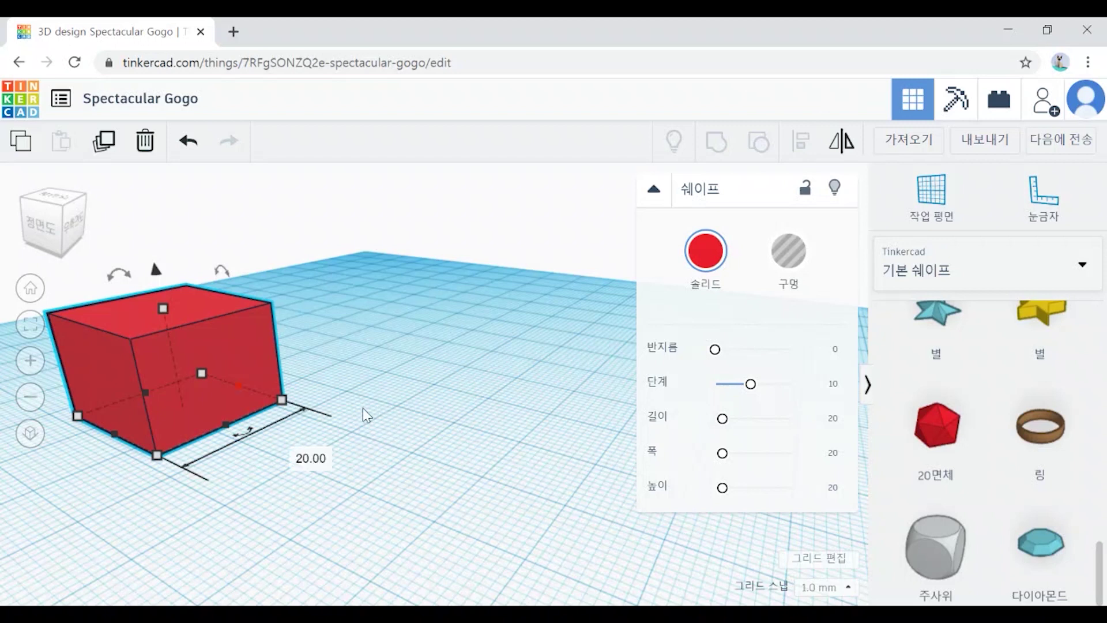
# Try the red box's vertical move handle and deselect the box
pyautogui.moveTo(362, 411); pyautogui.dragTo(513, 411, button='middle')
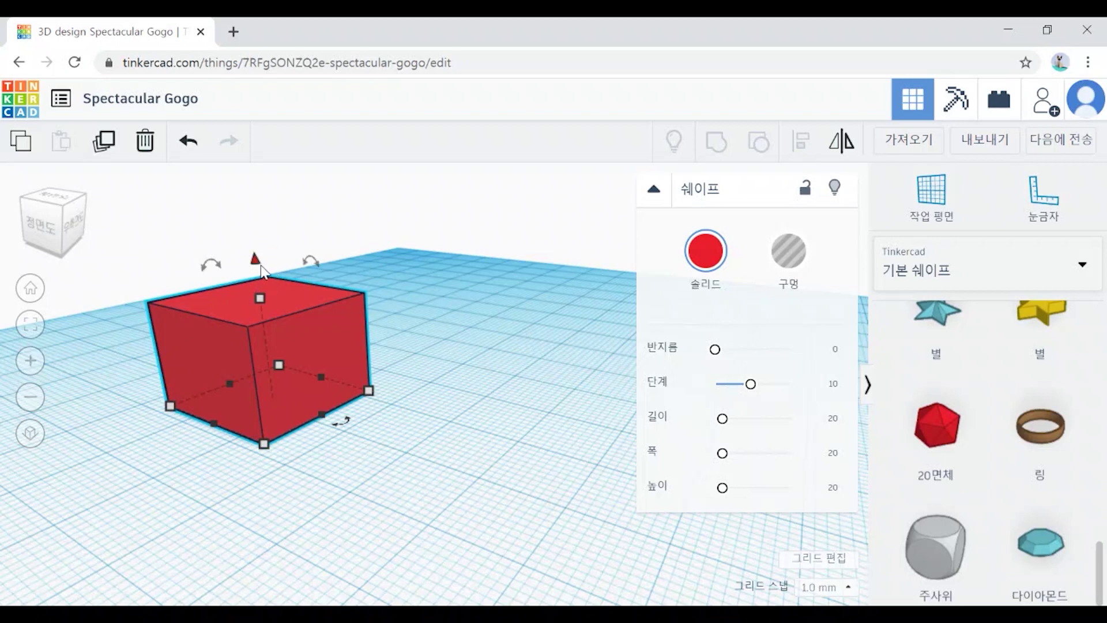
pyautogui.moveTo(255, 262)
pyautogui.mouseDown()
pyautogui.moveTo(246, 169)
pyautogui.moveTo(280, 376)
pyautogui.moveTo(272, 267)
pyautogui.moveTo(254, 255)
pyautogui.mouseUp()
pyautogui.click(422, 499)
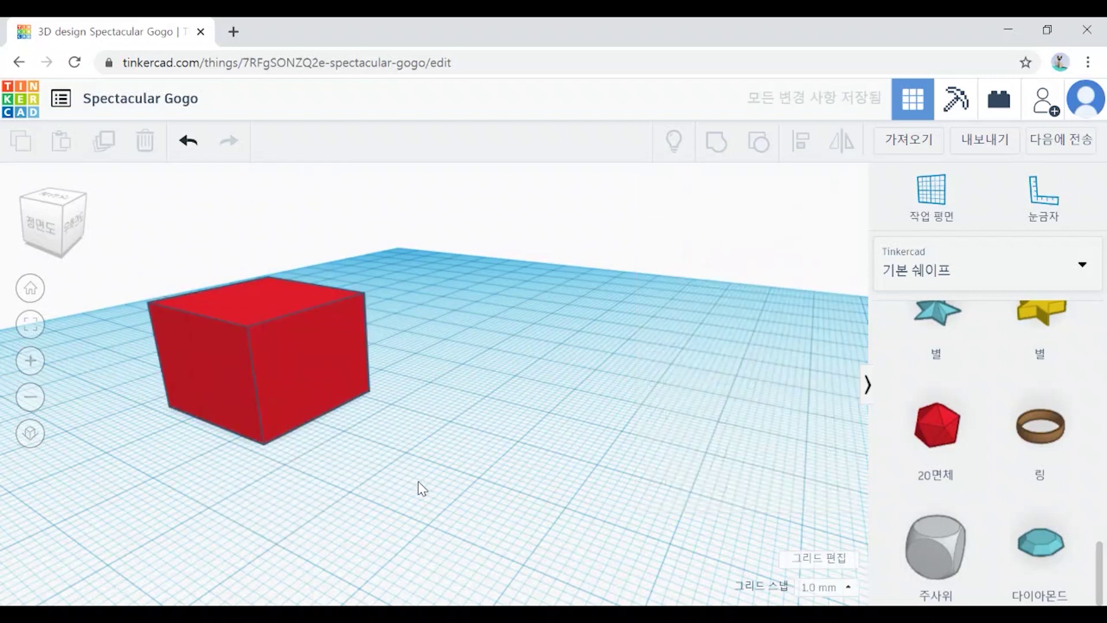
# Select the red box and examine its three rotation handles from a closer angle
pyautogui.moveTo(420, 480); pyautogui.dragTo(760, 365, button='right')
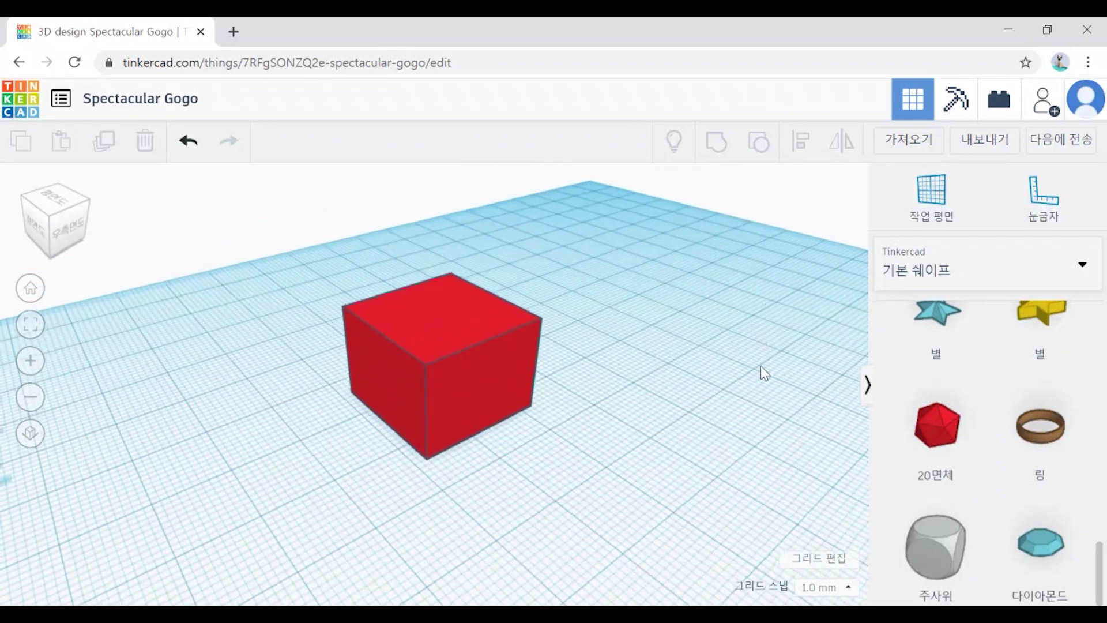
pyautogui.click(439, 319)
pyautogui.moveTo(398, 277)
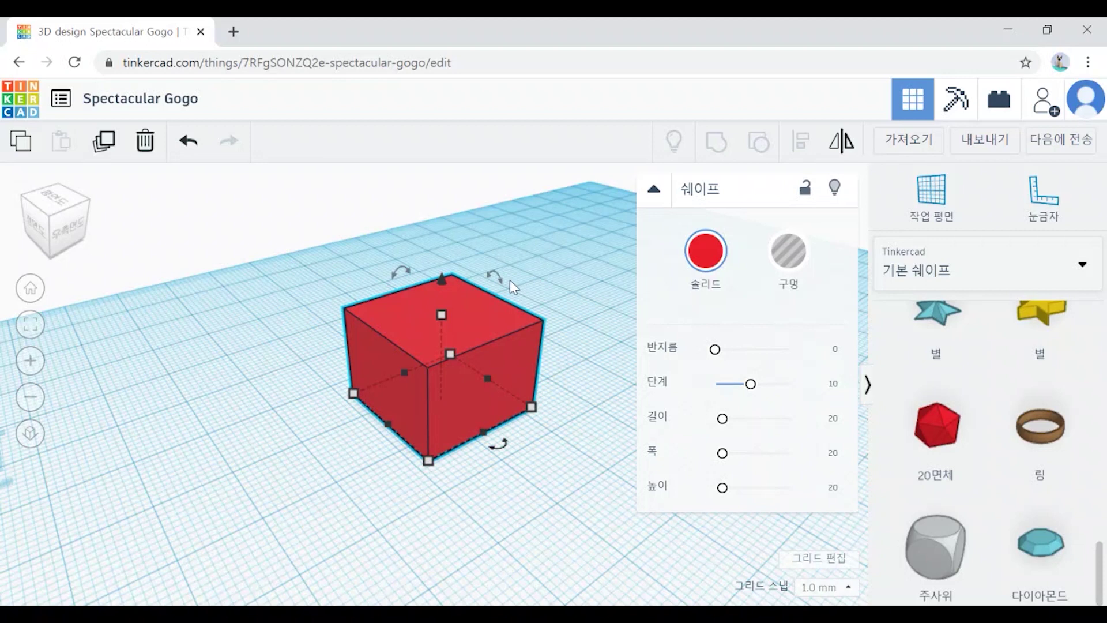
pyautogui.moveTo(500, 447)
pyautogui.moveTo(564, 524); pyautogui.dragTo(744, 536, button='right')
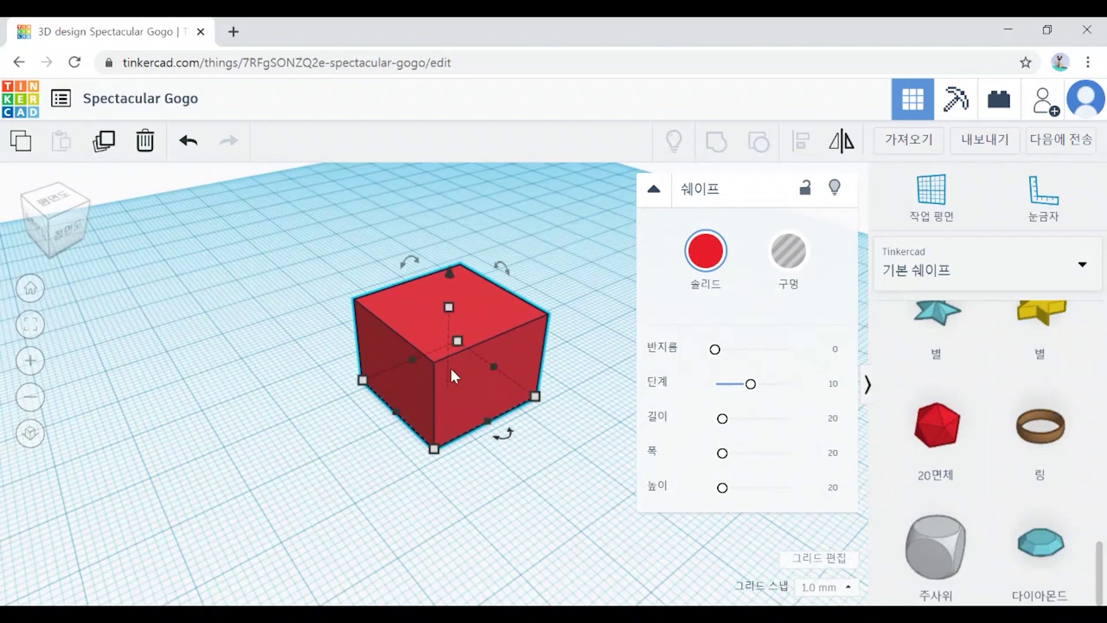
pyautogui.scroll(3, 509, 490)
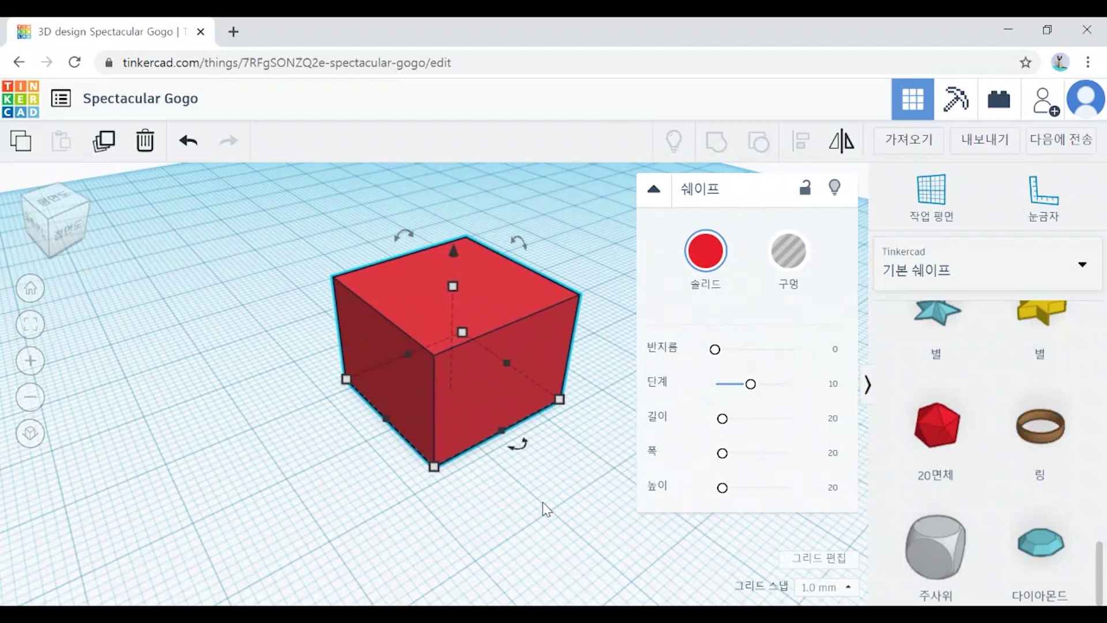
pyautogui.moveTo(542, 503); pyautogui.dragTo(538, 542, button='middle')
# Try the red box's two upper rotation handles, undoing and redoing the test rotations
pyautogui.moveTo(391, 316)
pyautogui.mouseDown()
pyautogui.moveTo(331, 356)
pyautogui.moveTo(265, 430)
pyautogui.moveTo(259, 478)
pyautogui.moveTo(258, 424)
pyautogui.moveTo(341, 330)
pyautogui.moveTo(431, 314)
pyautogui.moveTo(378, 338)
pyautogui.moveTo(376, 320)
pyautogui.mouseUp()
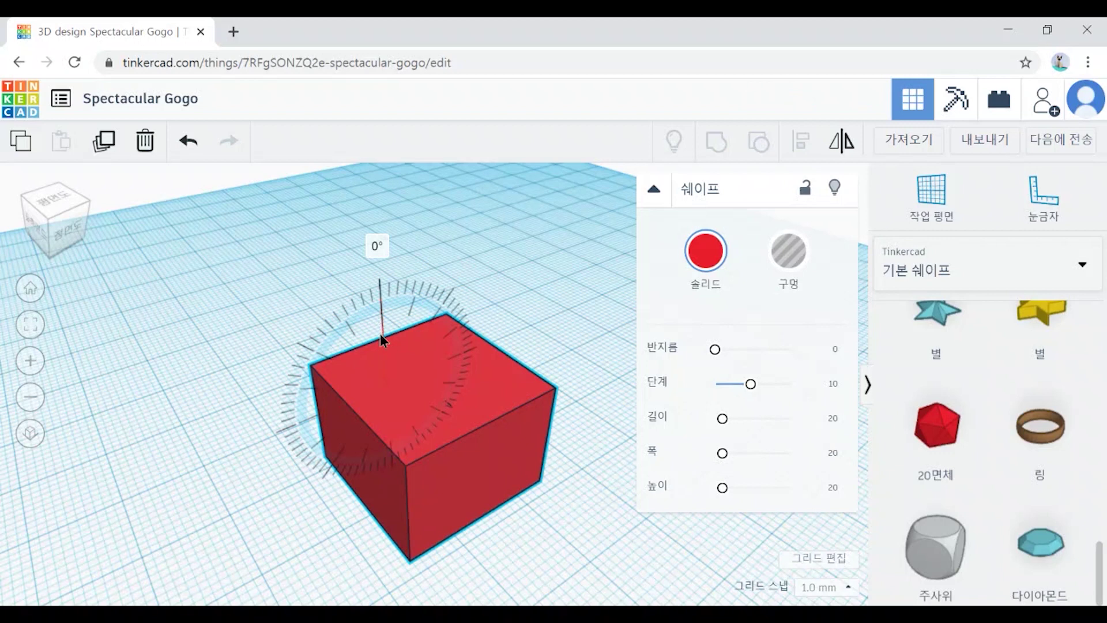
pyautogui.moveTo(383, 309); pyautogui.dragTo(377, 314)
pyautogui.moveTo(381, 313); pyautogui.dragTo(469, 312)
pyautogui.hotkey('ctrl', 'z')
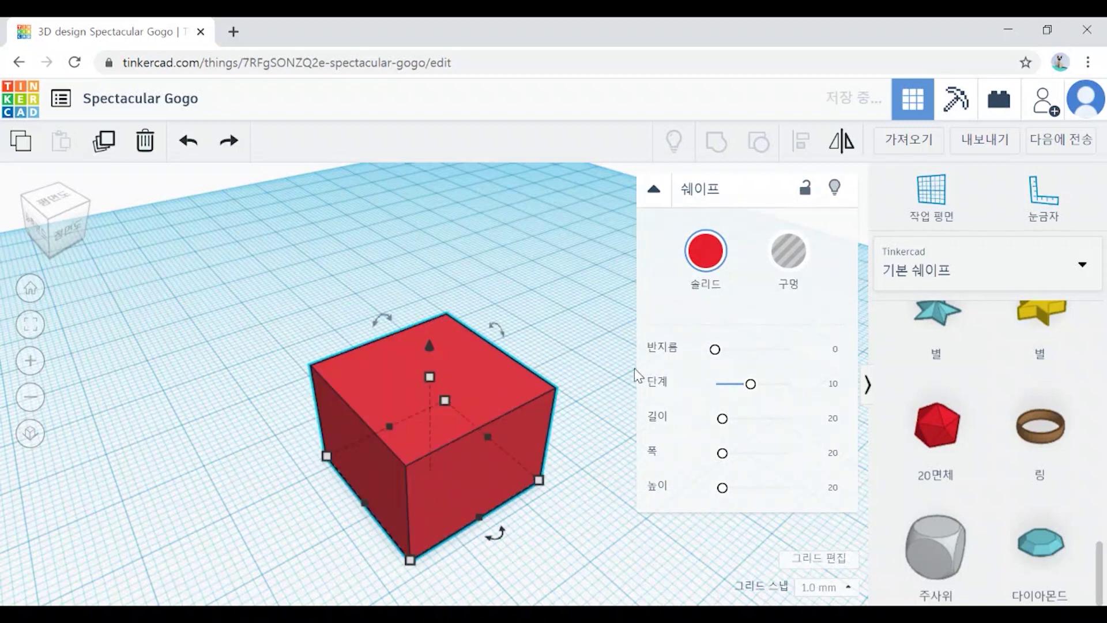
pyautogui.hotkey('ctrl', 'y')
pyautogui.hotkey('ctrl', 'z')
pyautogui.hotkey('ctrl', 'y')
pyautogui.moveTo(470, 291)
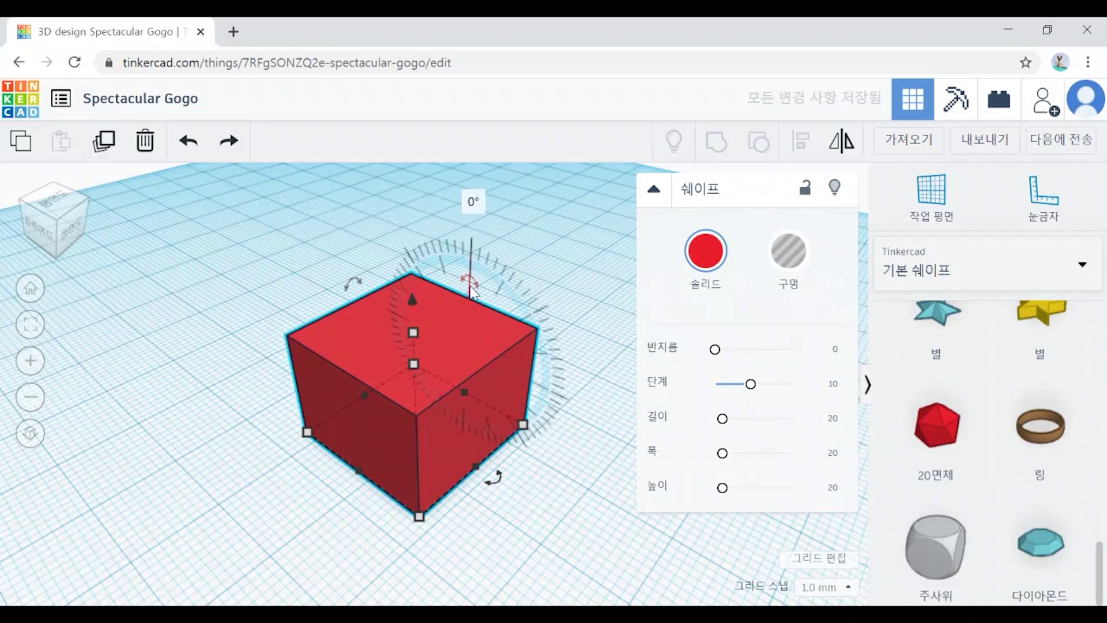
pyautogui.moveTo(475, 291)
pyautogui.mouseDown()
pyautogui.moveTo(371, 248)
pyautogui.moveTo(545, 413)
pyautogui.moveTo(565, 327)
pyautogui.moveTo(364, 207)
pyautogui.moveTo(539, 286)
pyautogui.moveTo(511, 266)
pyautogui.moveTo(526, 324)
pyautogui.moveTo(507, 289)
pyautogui.moveTo(474, 278)
pyautogui.mouseUp()
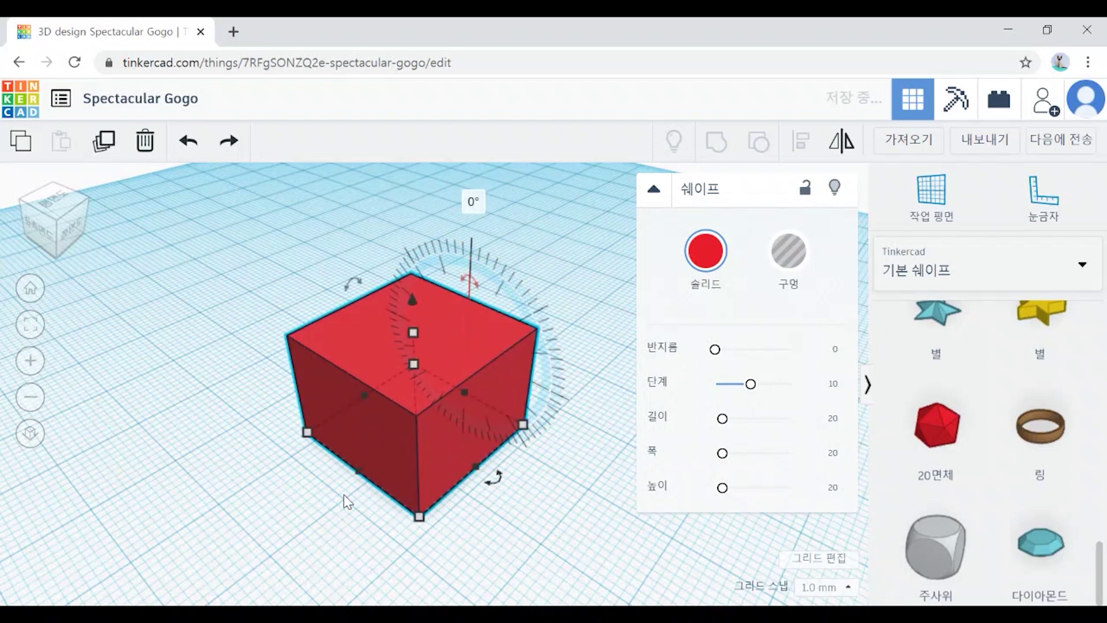
# Delete the red box from the workplane
pyautogui.scroll(-5, 497, 520)
pyautogui.moveTo(497, 520); pyautogui.dragTo(333, 524, button='right')
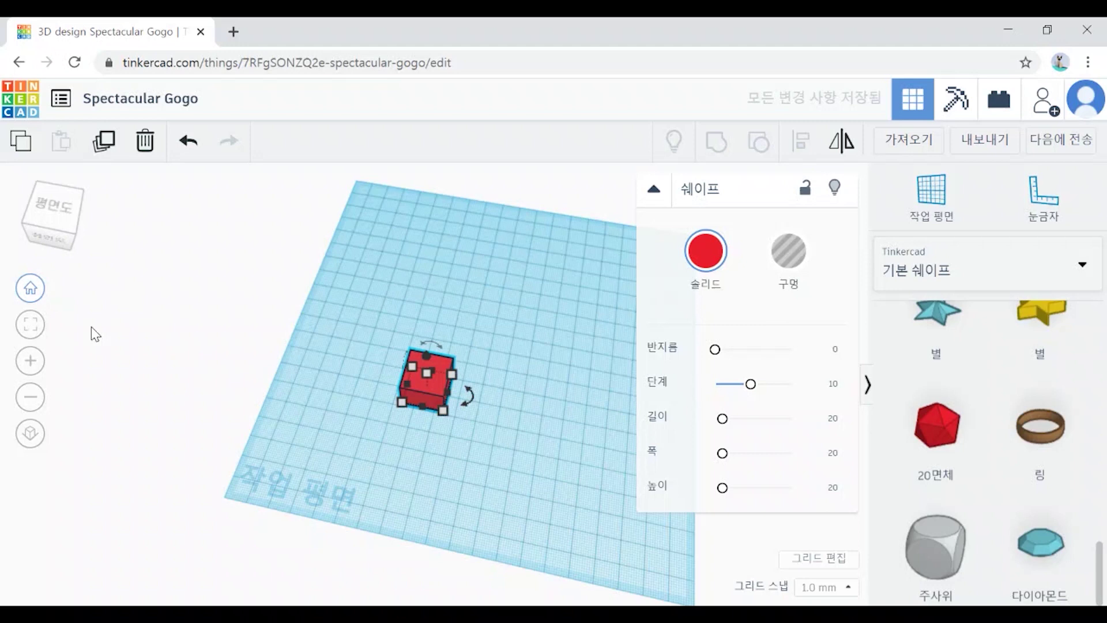
pyautogui.moveTo(513, 409); pyautogui.dragTo(369, 404, button='middle')
pyautogui.moveTo(145, 273); pyautogui.dragTo(383, 483)
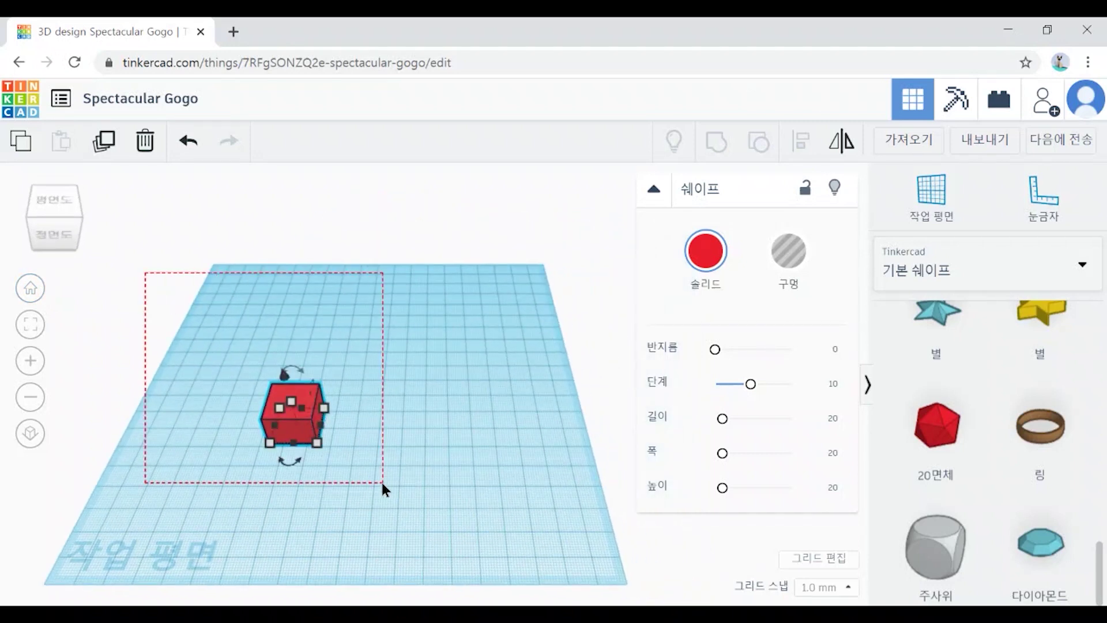
pyautogui.press('Delete')
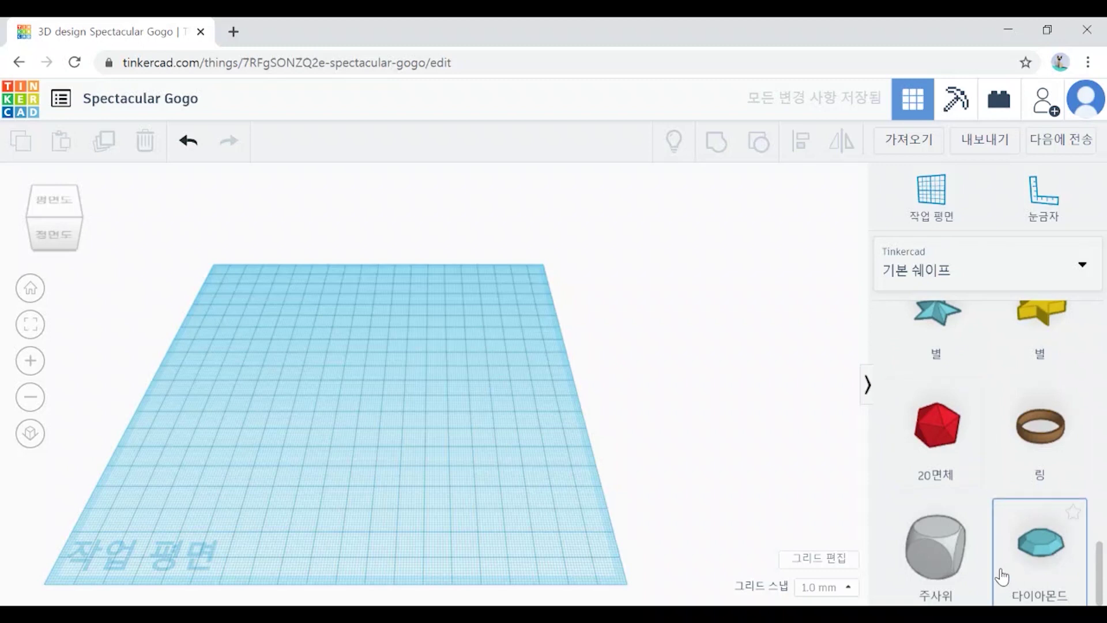
# Place three heart shapes from the basic shapes side by side in a row across the workplane
pyautogui.scroll(5, 983, 542)
pyautogui.scroll(-5, 984, 541)
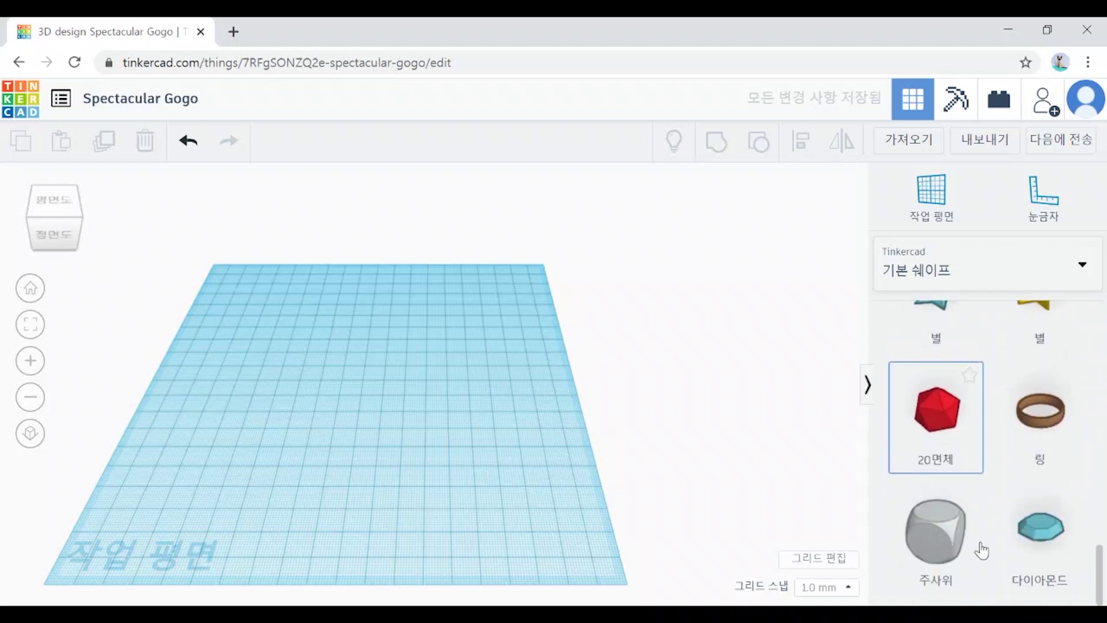
pyautogui.scroll(6, 977, 549)
pyautogui.scroll(-2, 990, 539)
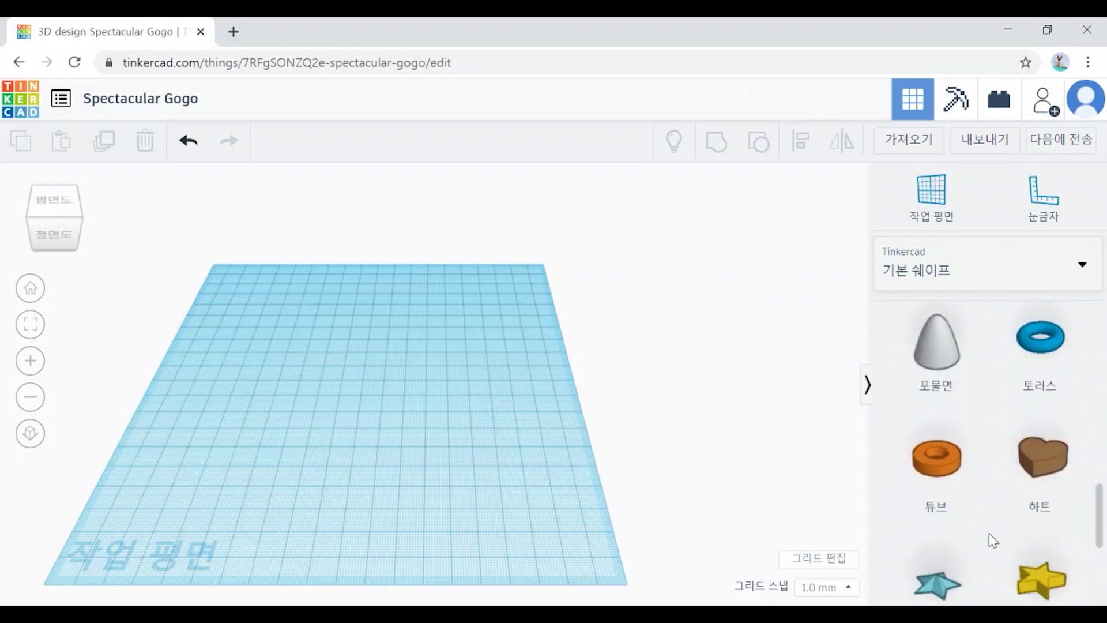
pyautogui.moveTo(1056, 438); pyautogui.dragTo(253, 386)
pyautogui.moveTo(1041, 444); pyautogui.dragTo(366, 376)
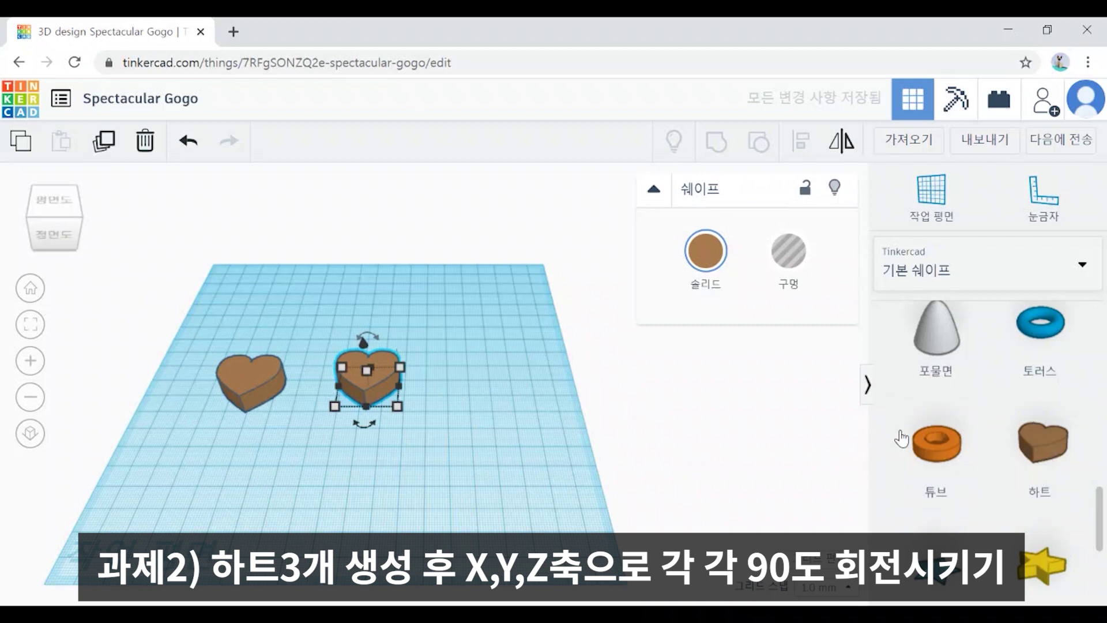
pyautogui.moveTo(1041, 443); pyautogui.dragTo(493, 378)
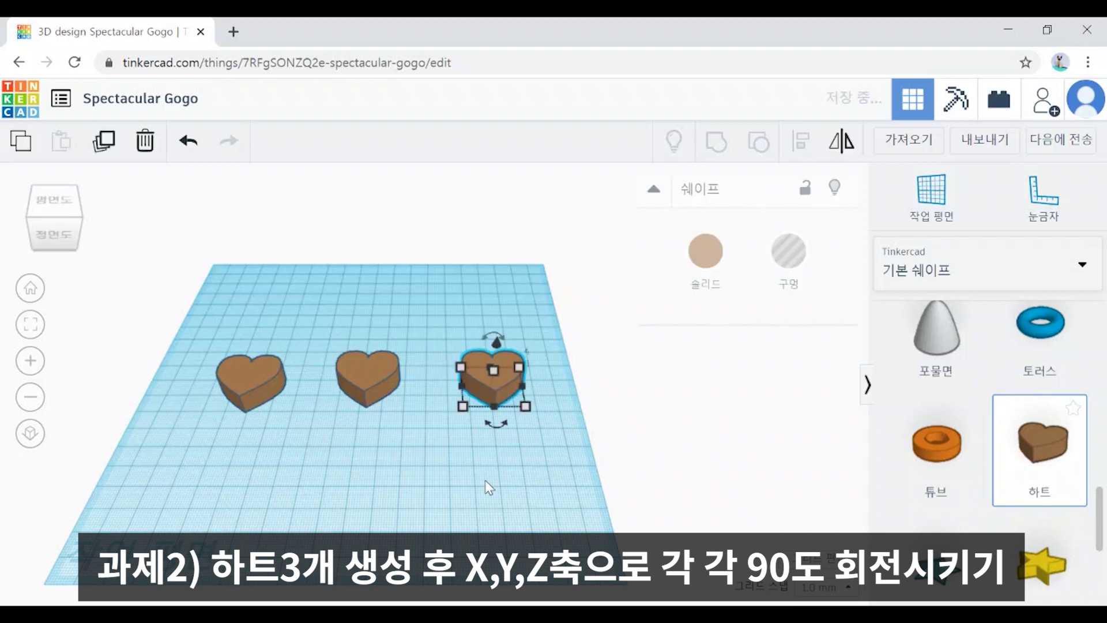
# Place a diamond shape on the workplane behind the leftmost heart
pyautogui.moveTo(243, 408); pyautogui.dragTo(370, 489, button='right')
pyautogui.scroll(-5, 914, 474)
pyautogui.scroll(1, 914, 474)
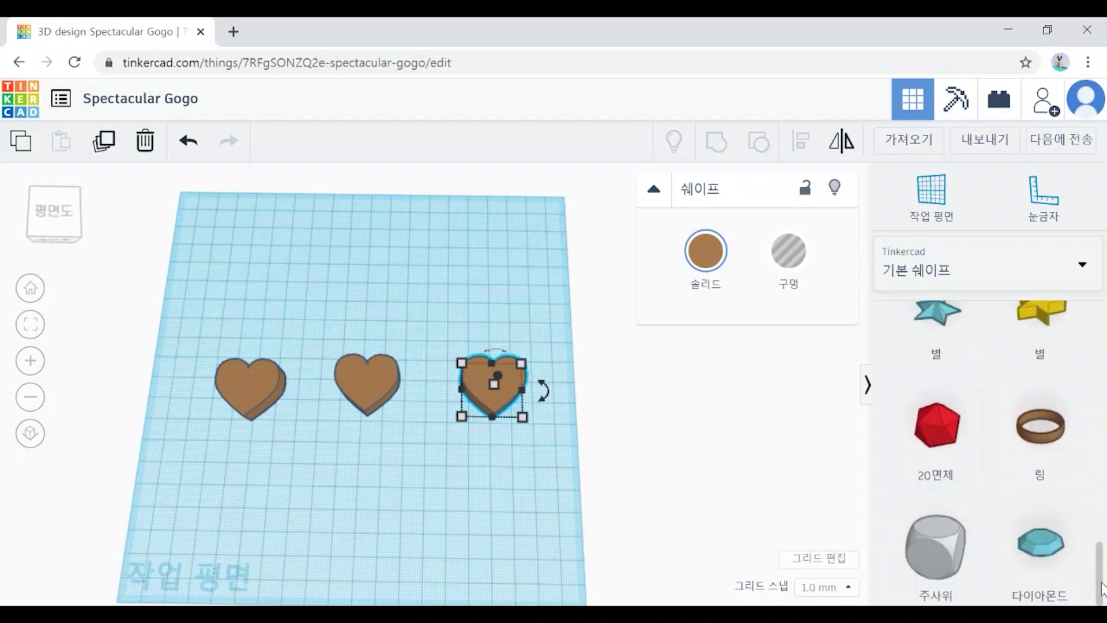
pyautogui.moveTo(1041, 550); pyautogui.dragTo(279, 274)
pyautogui.moveTo(371, 527); pyautogui.dragTo(373, 494, button='right')
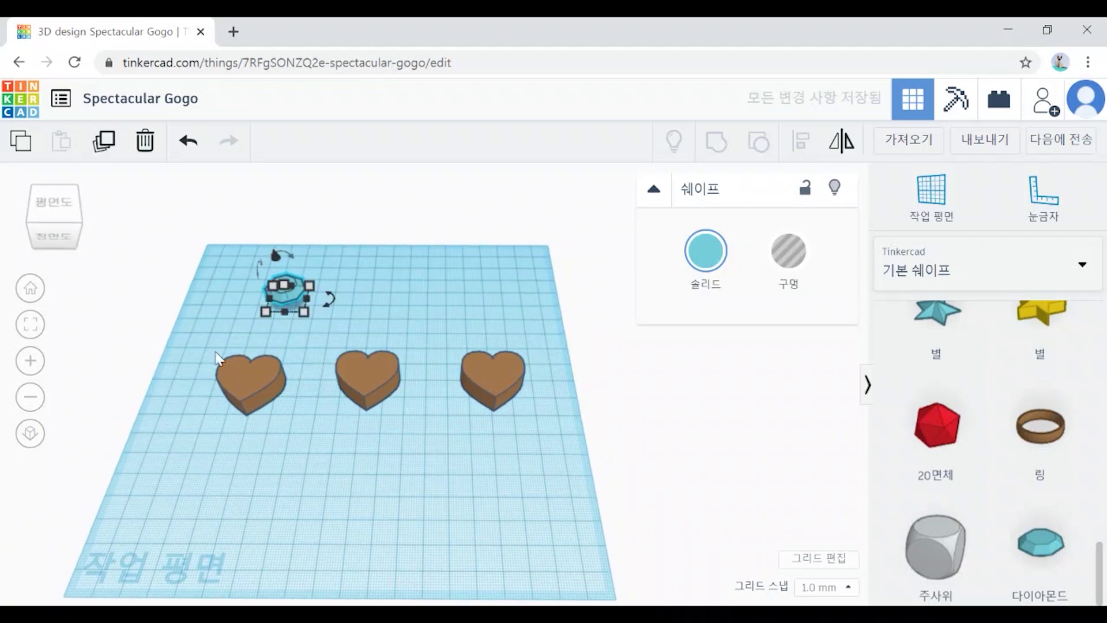
# Select each of the three hearts in turn, from the leftmost to the rightmost
pyautogui.click(238, 373)
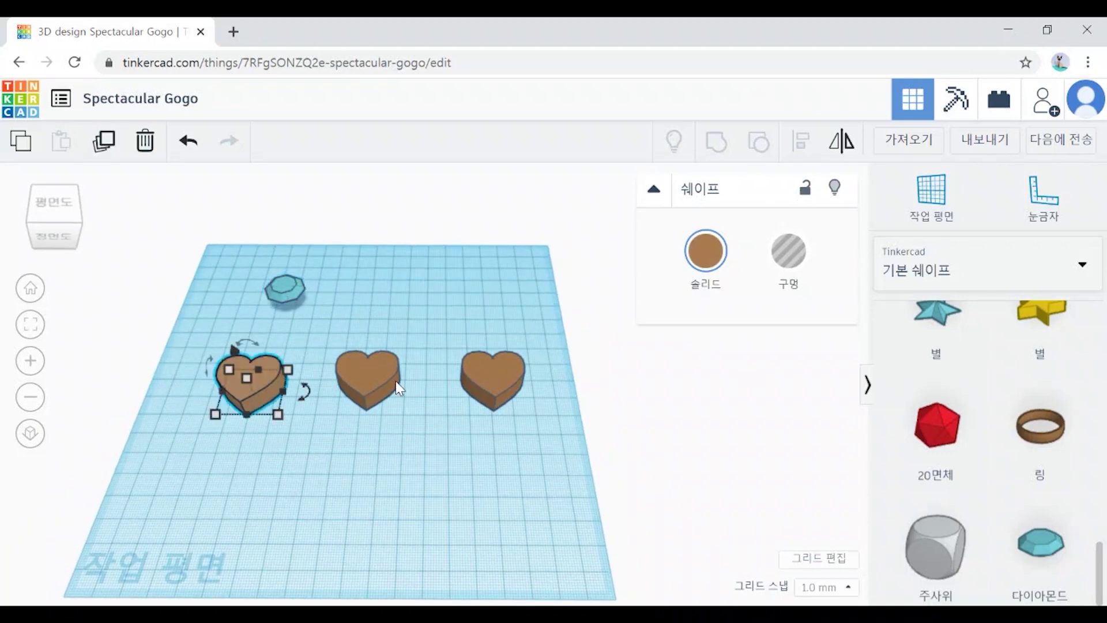
pyautogui.click(398, 383)
pyautogui.click(519, 385)
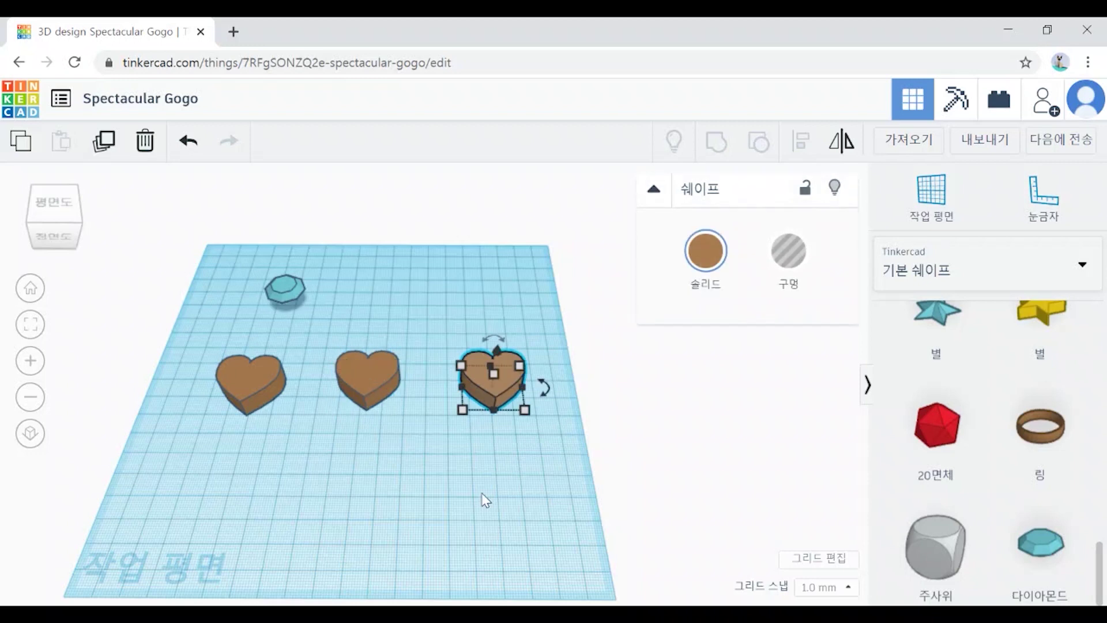